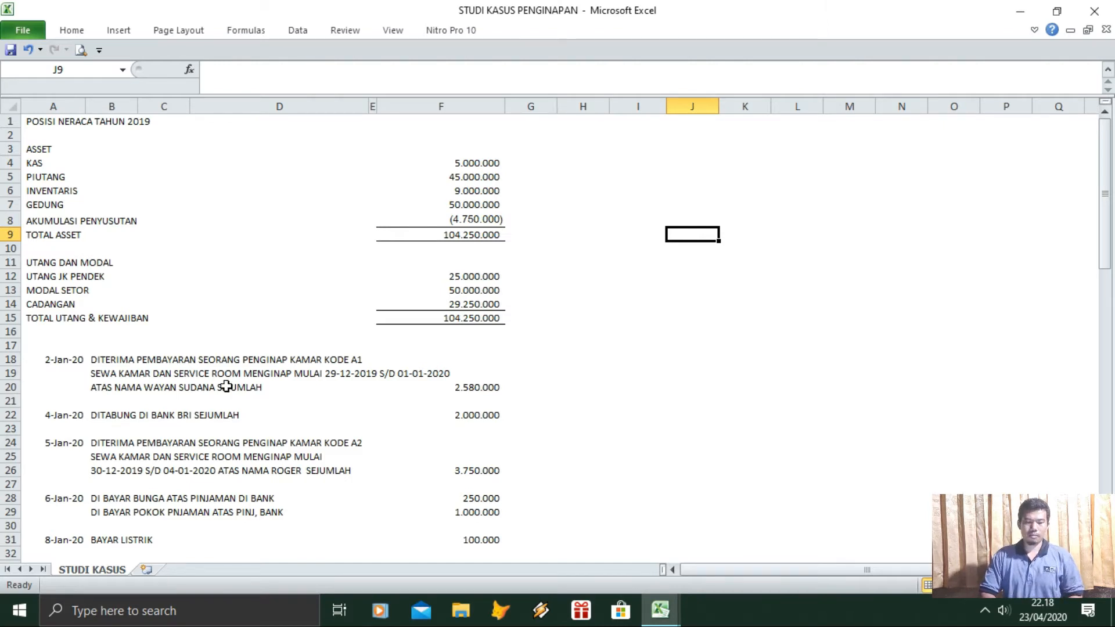
Switch to the APLIKASI AKUNTANSI PENGINAPAN workbook and open its Neraca Lajur sheet
left_click(521, 370)
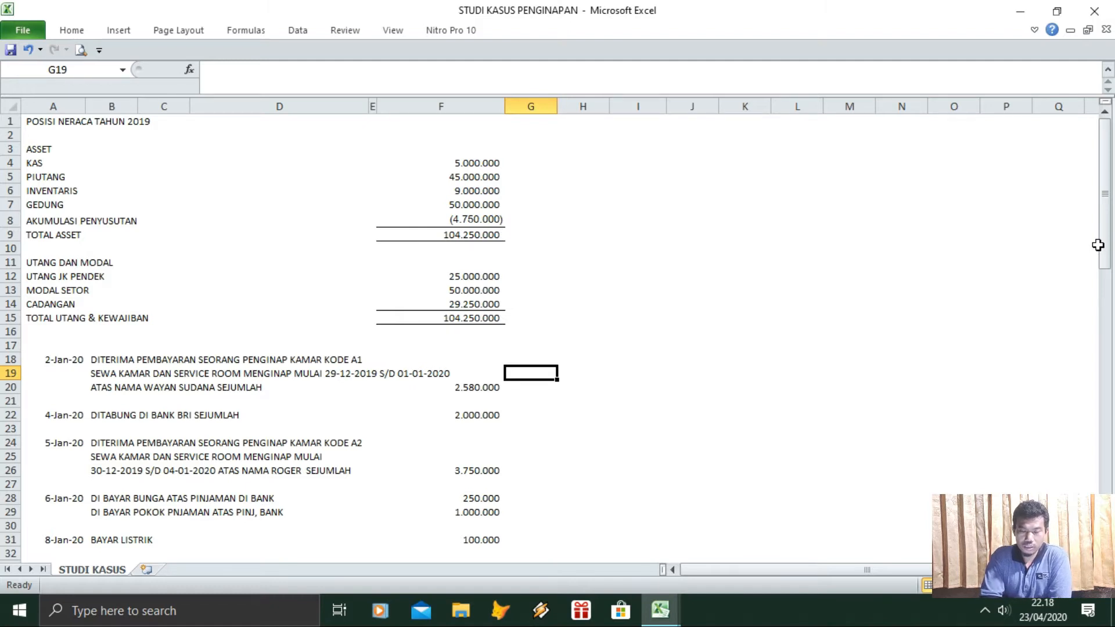
key("ctrl+Tab")
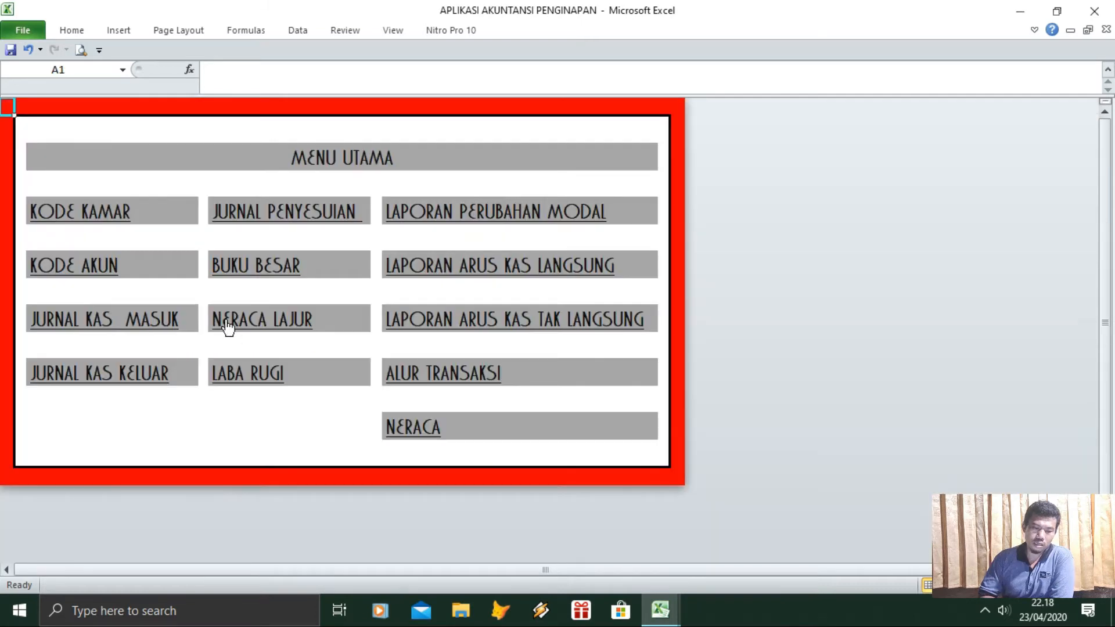
left_click(227, 320)
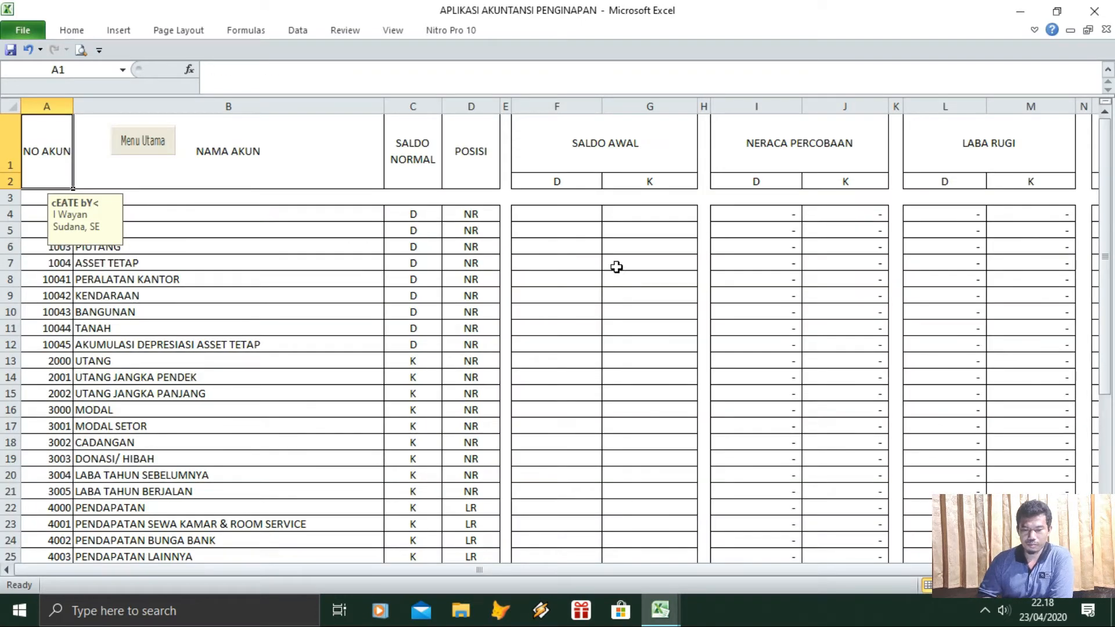
Try to clear the PERALATAN KANTOR account name in cell B8
left_click(558, 231)
left_click(649, 329)
left_click(630, 360)
left_click(594, 233)
left_click(581, 139)
left_click(563, 294)
left_click(376, 283)
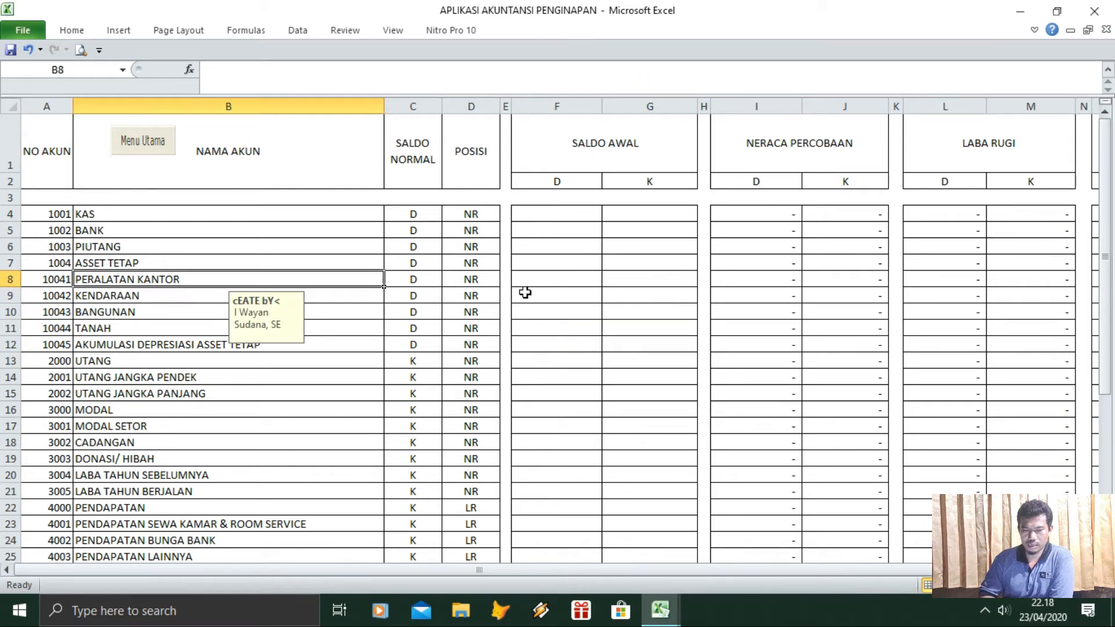
key("Delete")
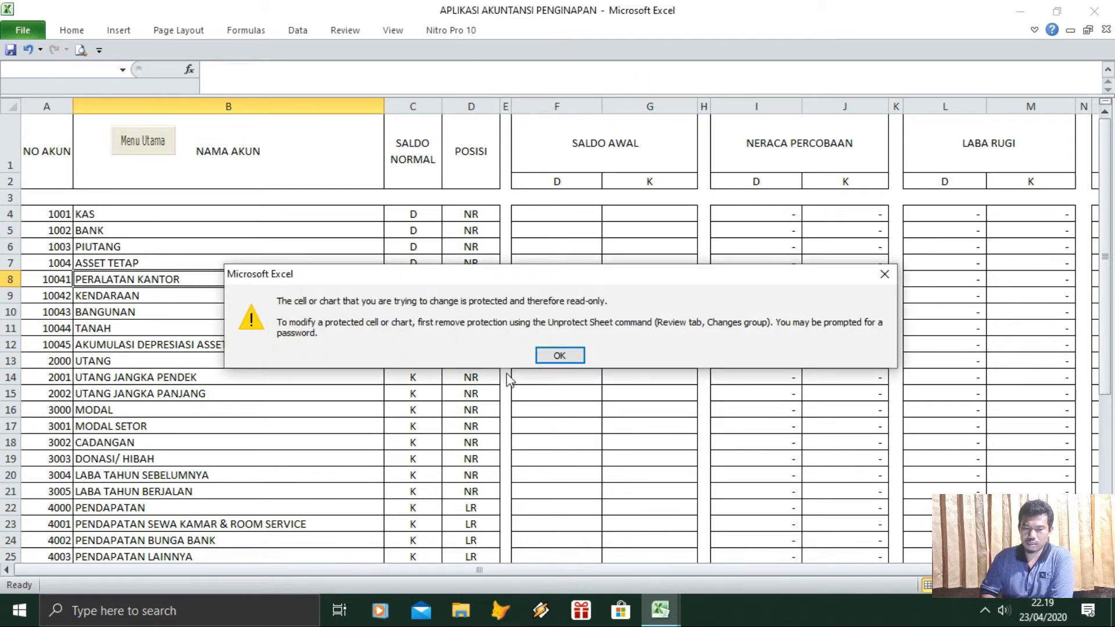
left_click(557, 355)
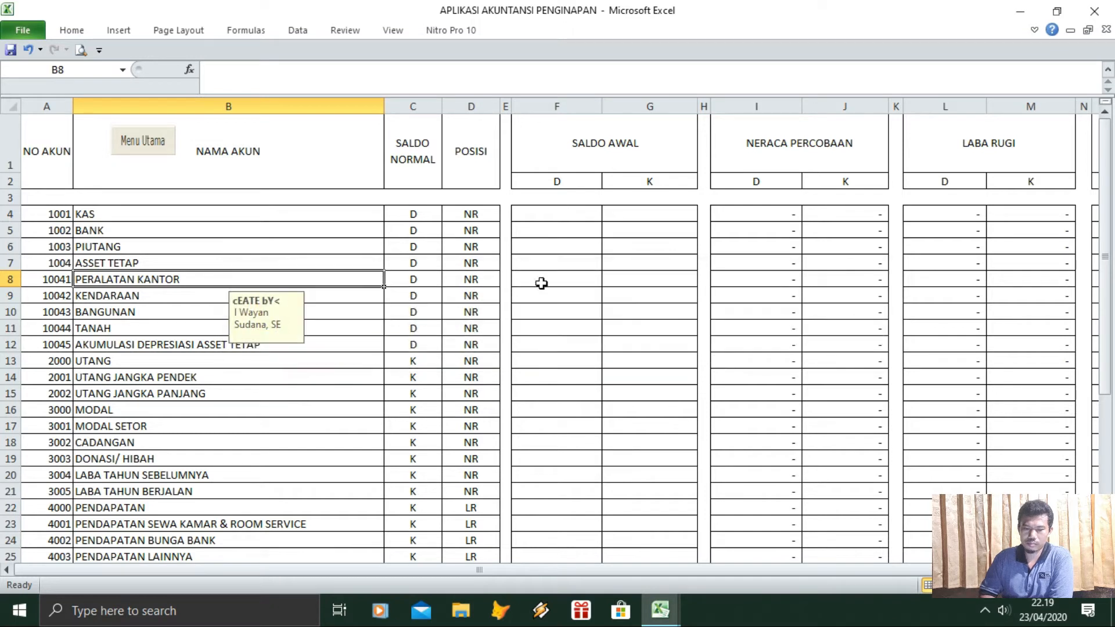
Switch to the STUDI KASUS PENGINAPAN workbook and copy the 2019 asset balances from Kas through Akumulasi Penyusutan, F4:F8
left_click(540, 219)
mouse_move(661, 609)
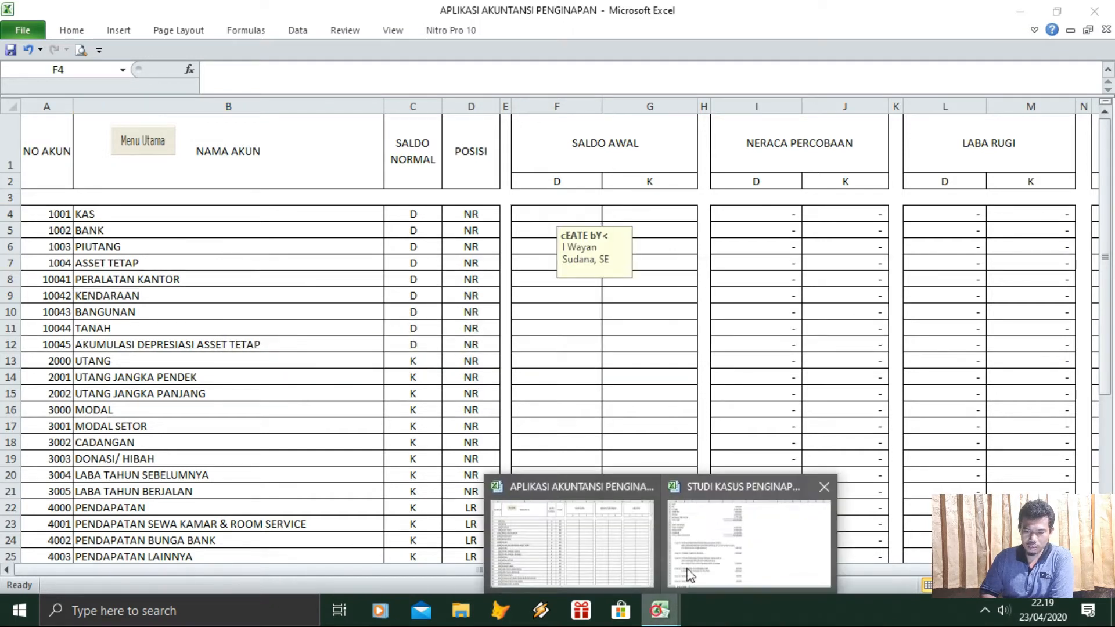
left_click(711, 554)
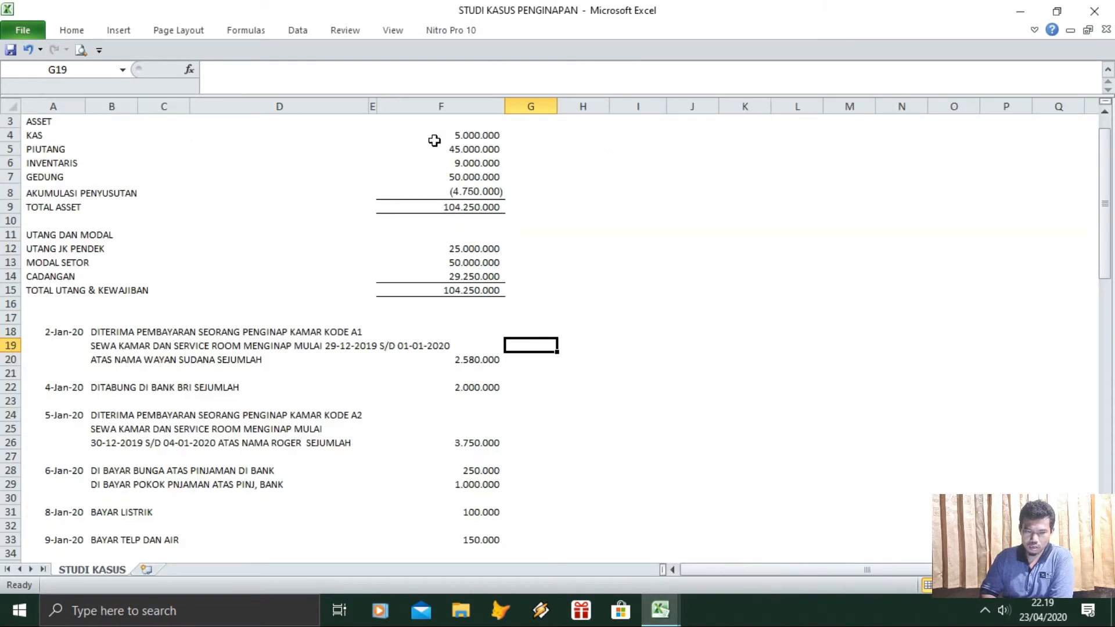
left_click_drag(465, 132, 474, 193)
right_click(486, 194)
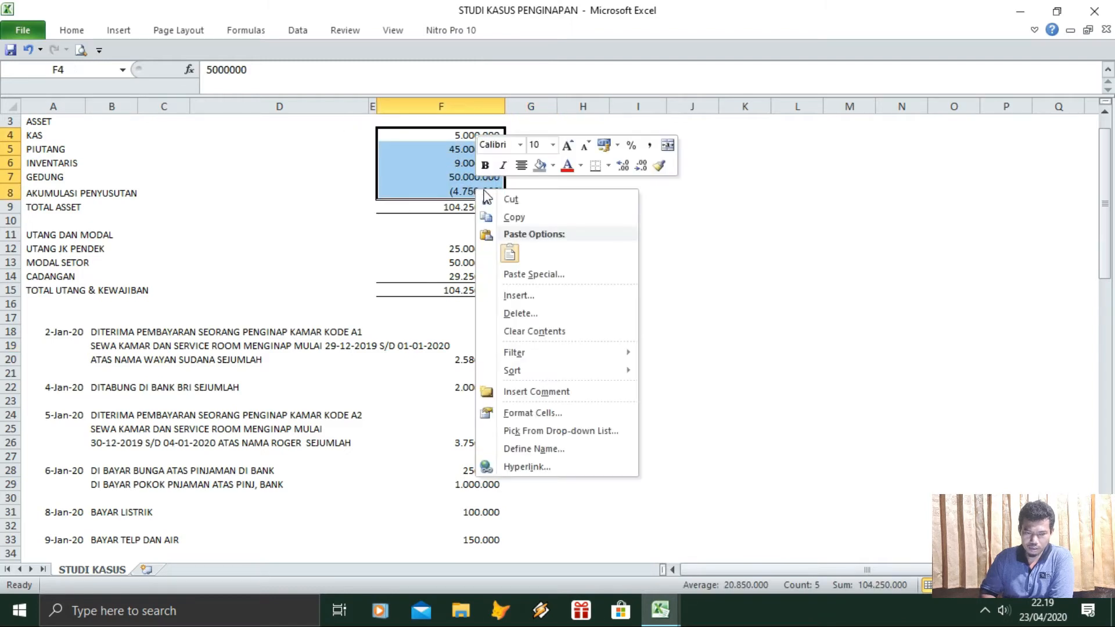
left_click(512, 217)
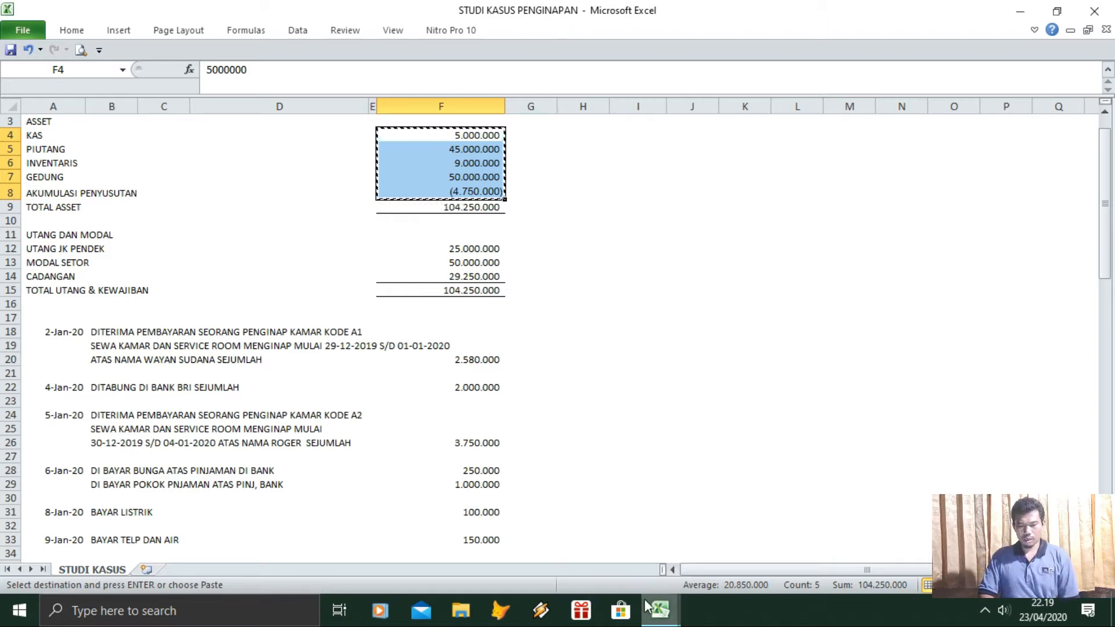
Return to the Neraca Lajur sheet and paste the asset balances as values into the Saldo Awal debit column from the KAS row
left_click(661, 611)
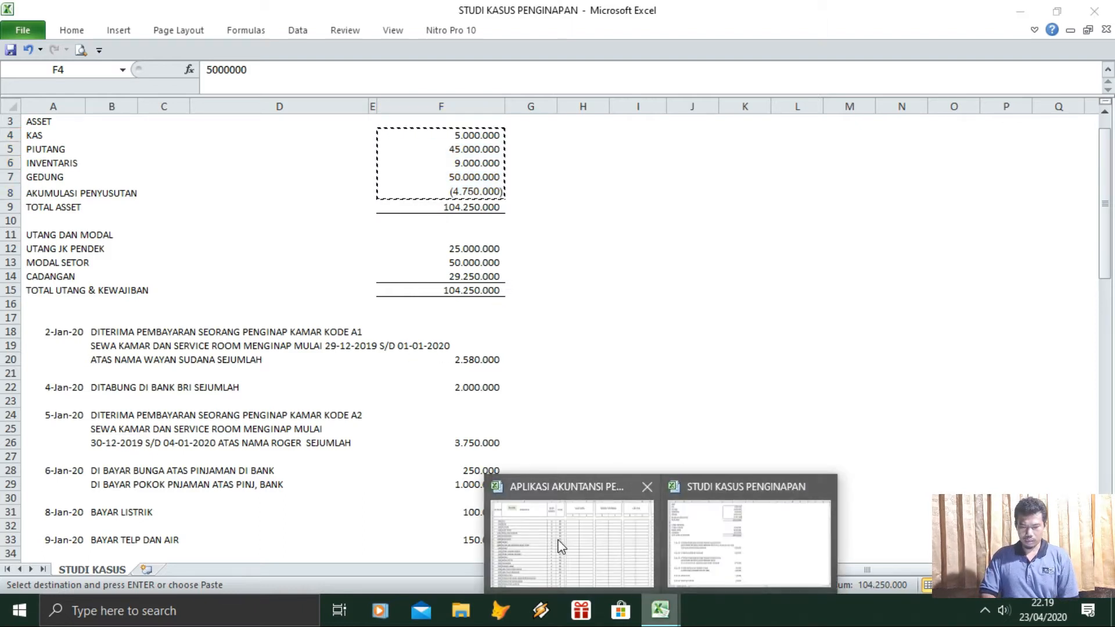
left_click(558, 541)
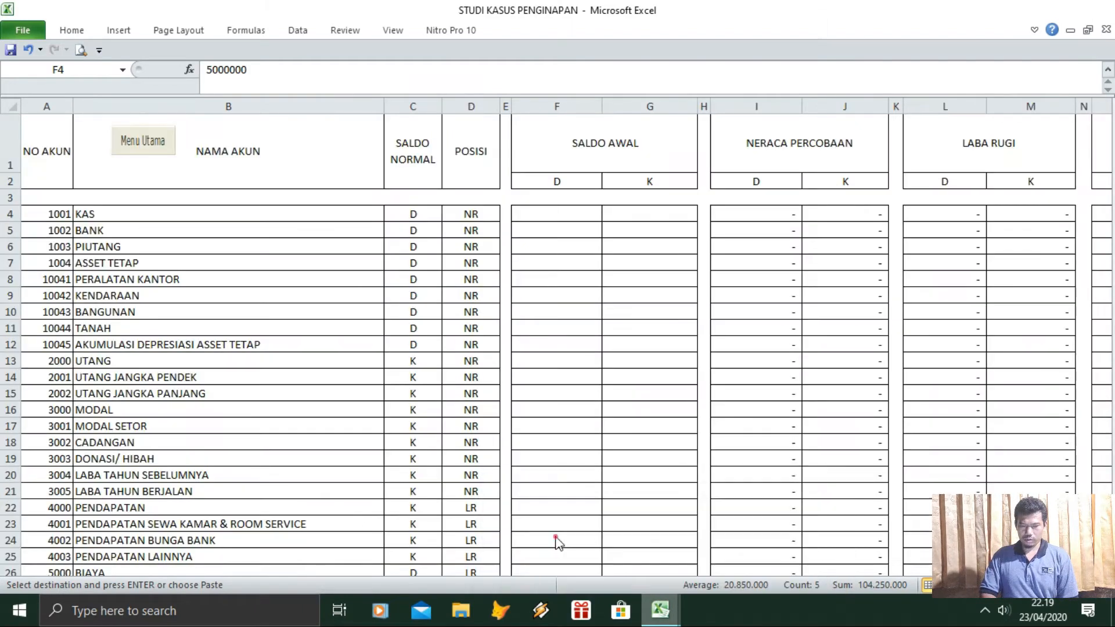
right_click(550, 216)
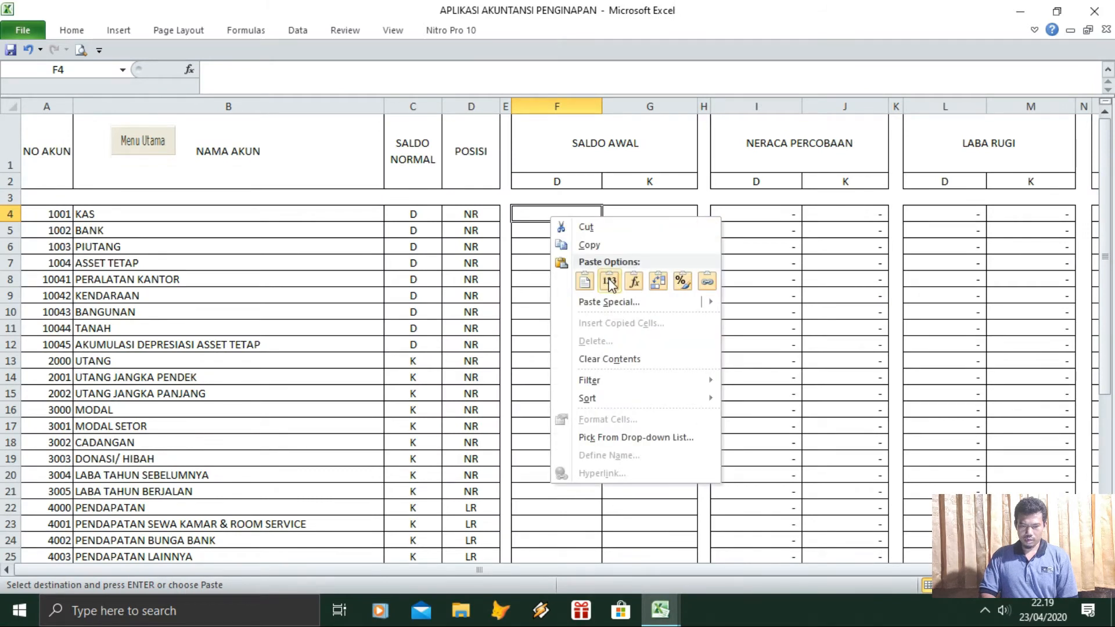
left_click(602, 281)
Shift the opening debit balances below KAS down one row so 45.000.000 falls on PIUTANG, and enter 0 for BANK
left_click(527, 226)
key("Down")
key("Up")
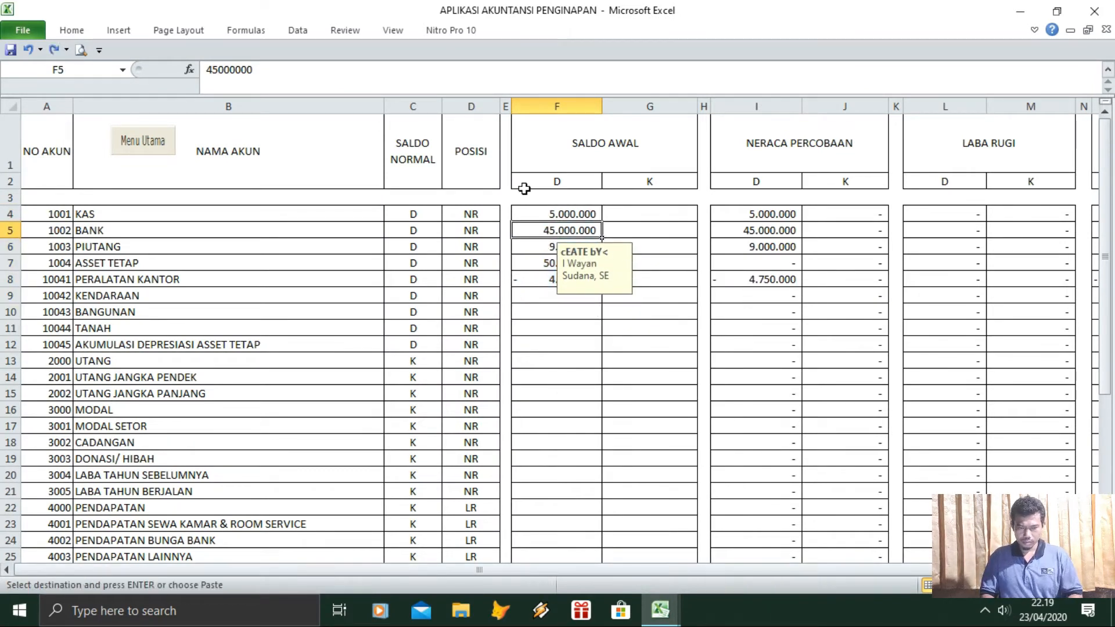
key("shift+Down")
key("shift+Down")
key("shift+Down")
key("ctrl+c")
key("Down")
key("Return")
key("Up")
type("0")
Move the 50.000.000 building balance and the depreciation balance down two rows from F8, and enter 0 in F8 and F9
key("Down")
key("Down")
key("Down")
key("shift+Down")
key("ctrl+c")
key("Down")
key("Down")
key("Return")
key("Up")
type("0")
key("Up")
type("0")
Move the accumulated depreciation balance down to the AKUMULASI DEPRESIASI ASSET TETAP row and enter 0 for TANAH
key("Down")
key("Down")
key("Down")
key("Down")
key("Up")
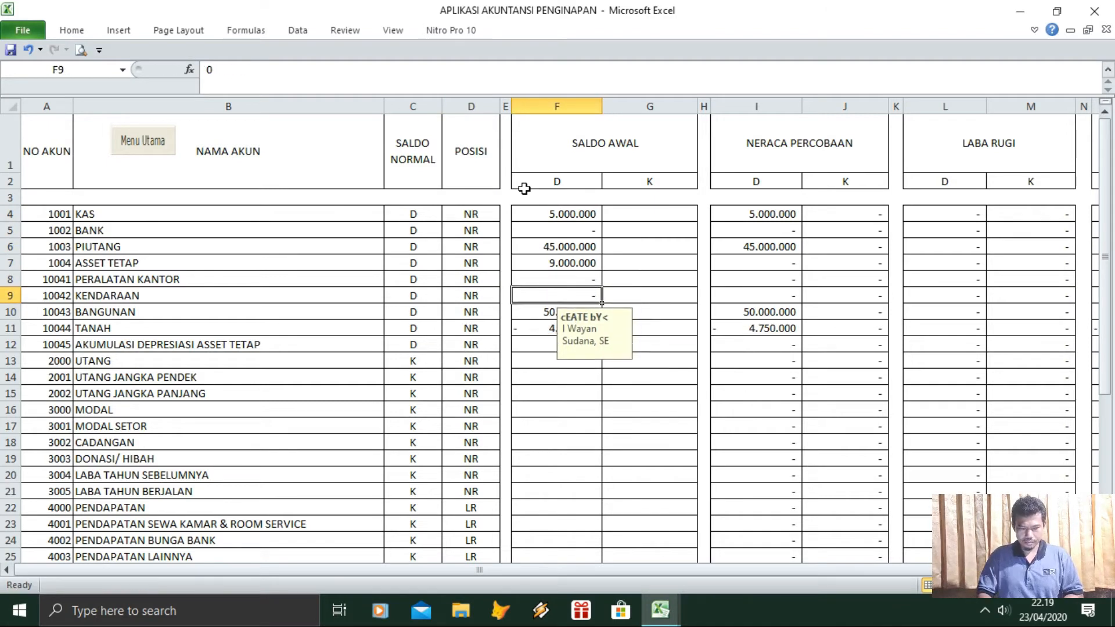
key("ctrl+c")
key("Down")
key("Return")
key("Up")
type("0")
key("Down")
Switch to the STUDI KASUS PENGINAPAN workbook and copy the debt and capital balances in F12:F14
left_click(569, 473)
left_click(660, 611)
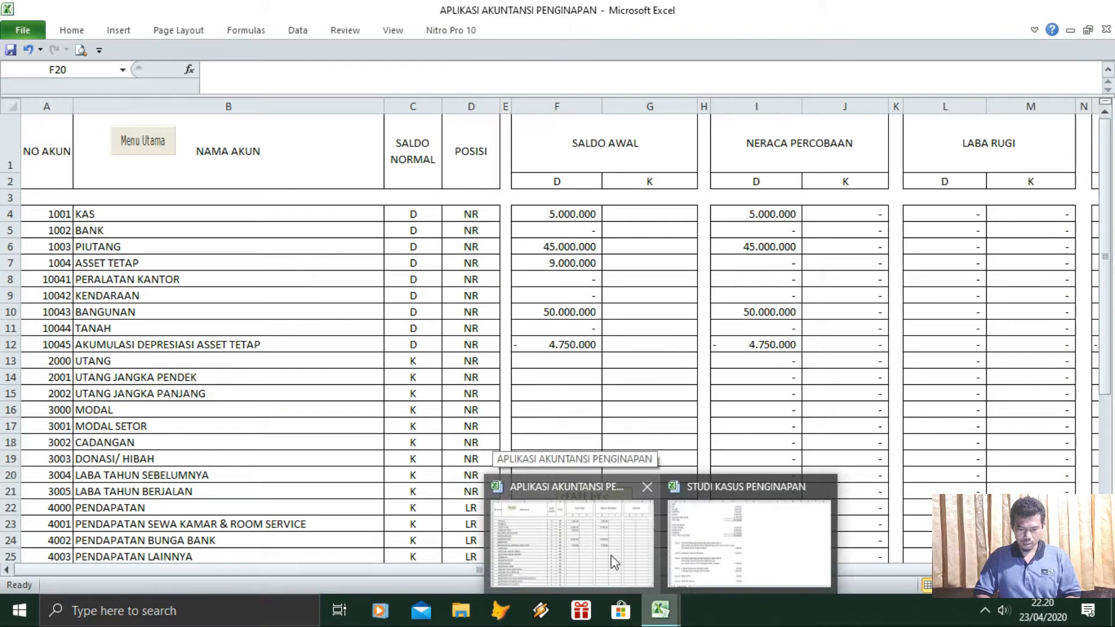
left_click(759, 531)
left_click_drag(447, 249, 447, 276)
key("ctrl+c")
Return to the Neraca Lajur sheet and paste the copied balances as values in the Saldo Awal credit column from UTANG JANGKA PENDEK
left_click(561, 532)
left_click(650, 377)
right_click(624, 380)
left_click(683, 174)
Shift the 50.000.000 and 29.250.000 credit balances down one row and enter 0 for UTANG JANGKA PANJANG
left_click(641, 392)
key("shift+Down")
key("ctrl+c")
key("Down")
key("ctrl+v")
key("Up")
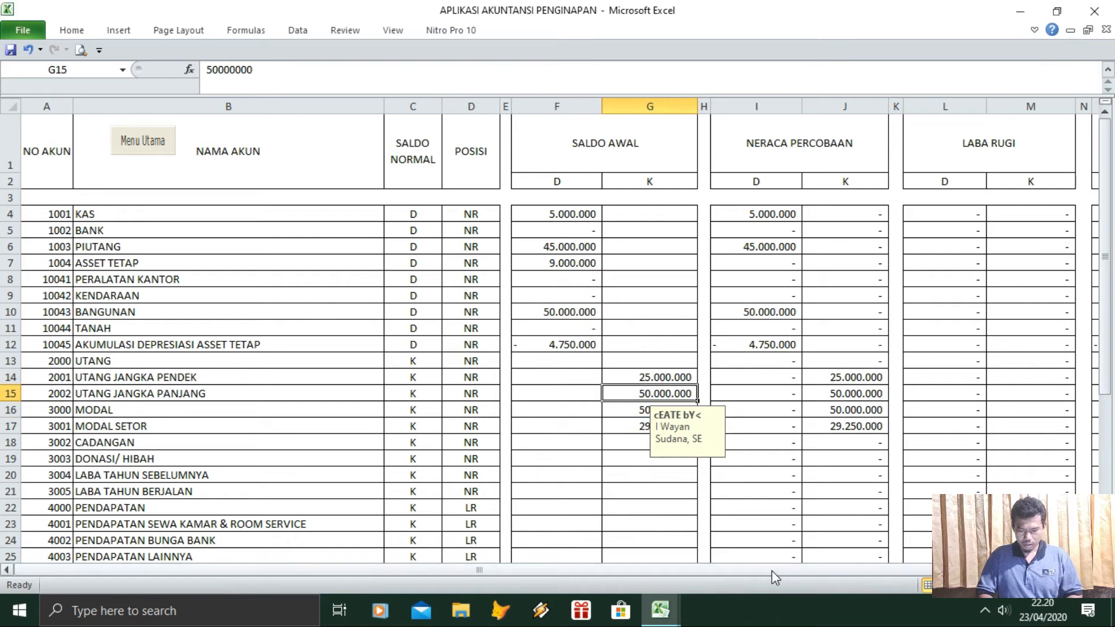
type("0")
Shift the 50.000.000 and 29.250.000 credit balances down to MODAL SETOR and CADANGAN, and enter 0 for MODAL
key("Down")
key("Down")
key("Left")
key("Right")
key("Up")
key("shift+Down")
key("ctrl+c")
key("Down")
key("ctrl+v")
key("Up")
type("0")
key("Down")
key("Left")
key("Left")
key("Left")
key("Left")
key("Right")
key("Right")
key("Right")
key("Right")
key("Down")
In the STUDI KASUS PENGINAPAN workbook, change the label in cell A15 to TOTAL UTANG & MODAL
left_click(660, 611)
left_click(760, 531)
left_click(447, 290)
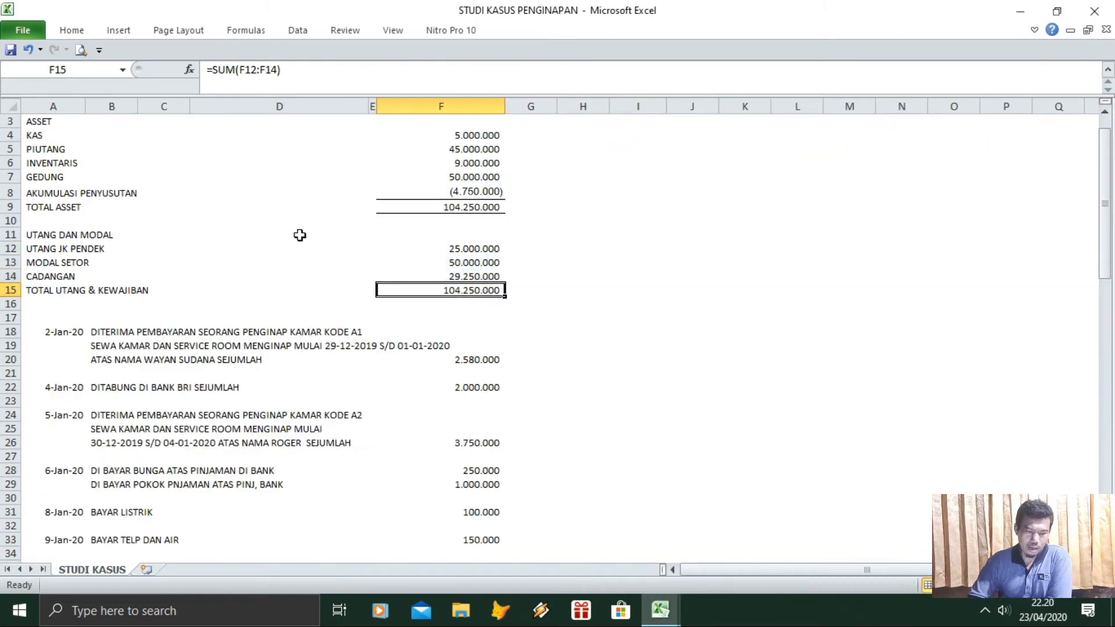
left_click(53, 290)
left_click(386, 69)
key("BackSpace")
key("BackSpace")
key("BackSpace")
key("BackSpace")
key("BackSpace")
key("BackSpace")
key("BackSpace")
key("BackSpace")
key("BackSpace")
type("MODAL")
key("Return")
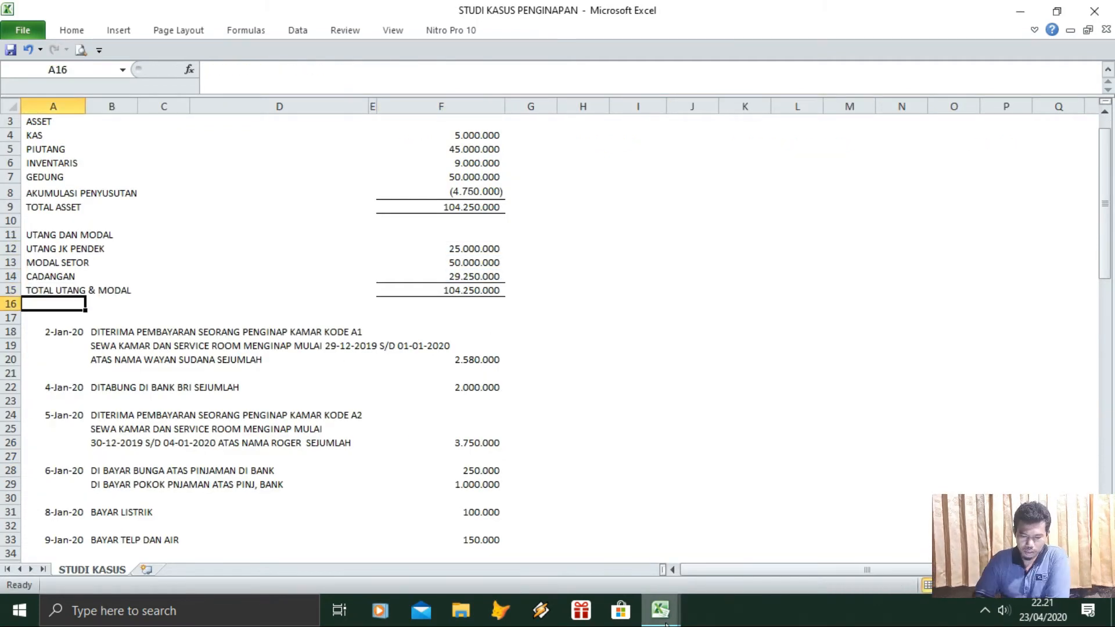
Return to the accounting workbook, open the Neraca report and check the 2019 ASSET TETAP figure in F11
left_click(661, 611)
left_click(562, 532)
left_click(568, 501)
scroll(568, 501, "up", 5)
left_click(143, 140)
left_click(416, 427)
left_click(388, 304)
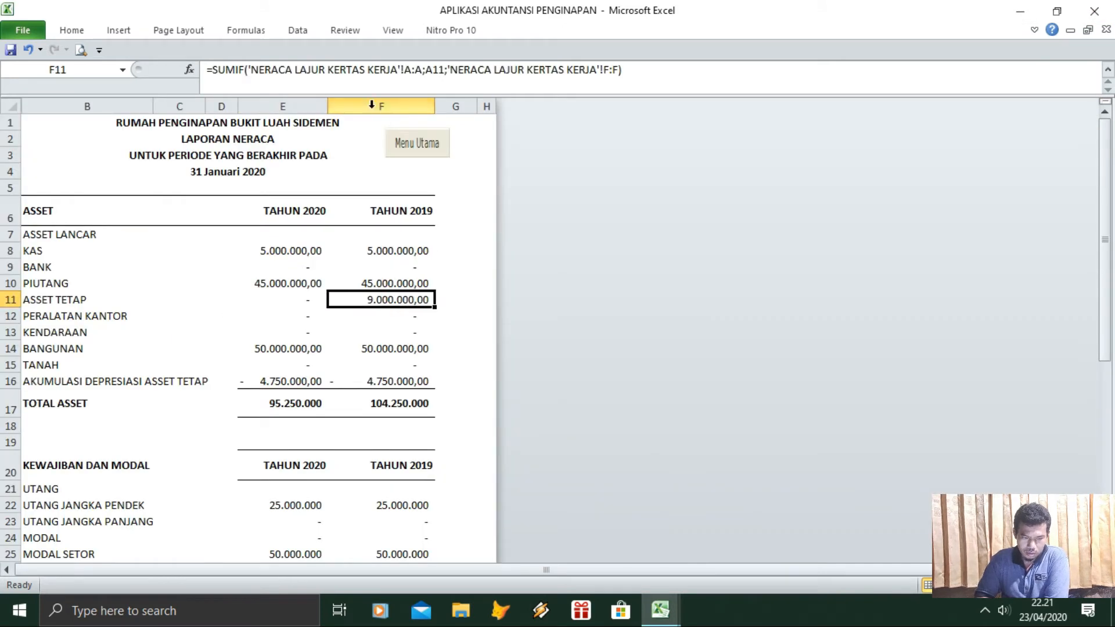
On the Neraca Lajur sheet, move the 9.000.000 opening balance to PERALATAN KANTOR and enter 0 for ASSET TETAP
left_click(416, 142)
left_click(234, 314)
left_click(556, 264)
key("ctrl+c")
key("Down")
key("ctrl+v")
key("Up")
type("0")
key("Down")
Open the Neraca report and compare total assets with total liabilities and capital for 2020 and 2019
left_click(143, 140)
left_click(419, 444)
left_click(419, 432)
left_click_drag(1105, 198, 1113, 335)
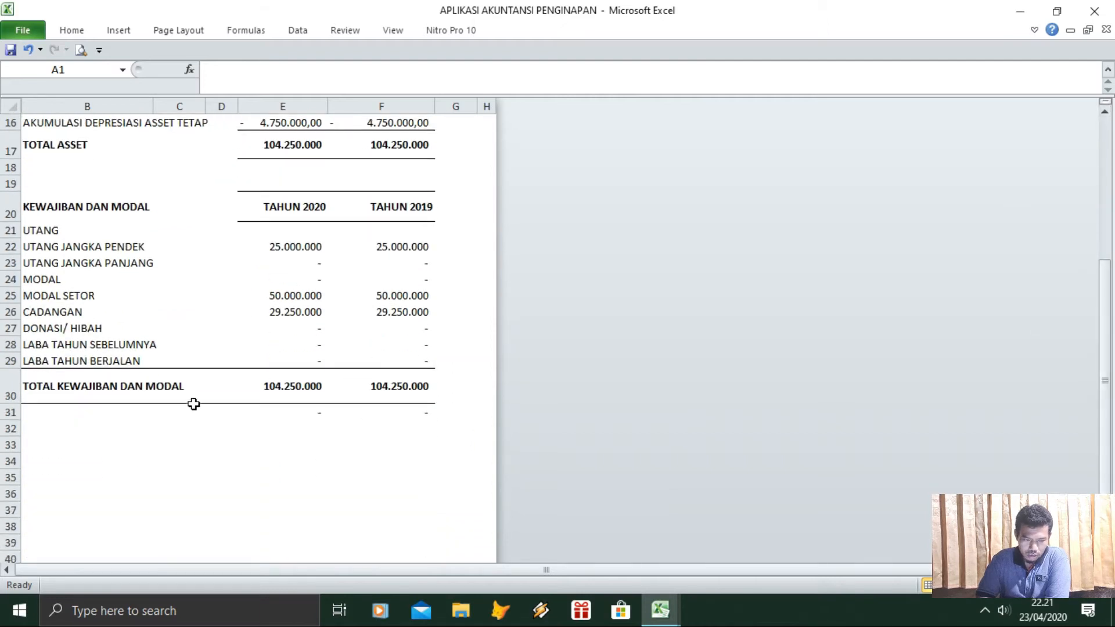
left_click_drag(1106, 379, 1050, 169)
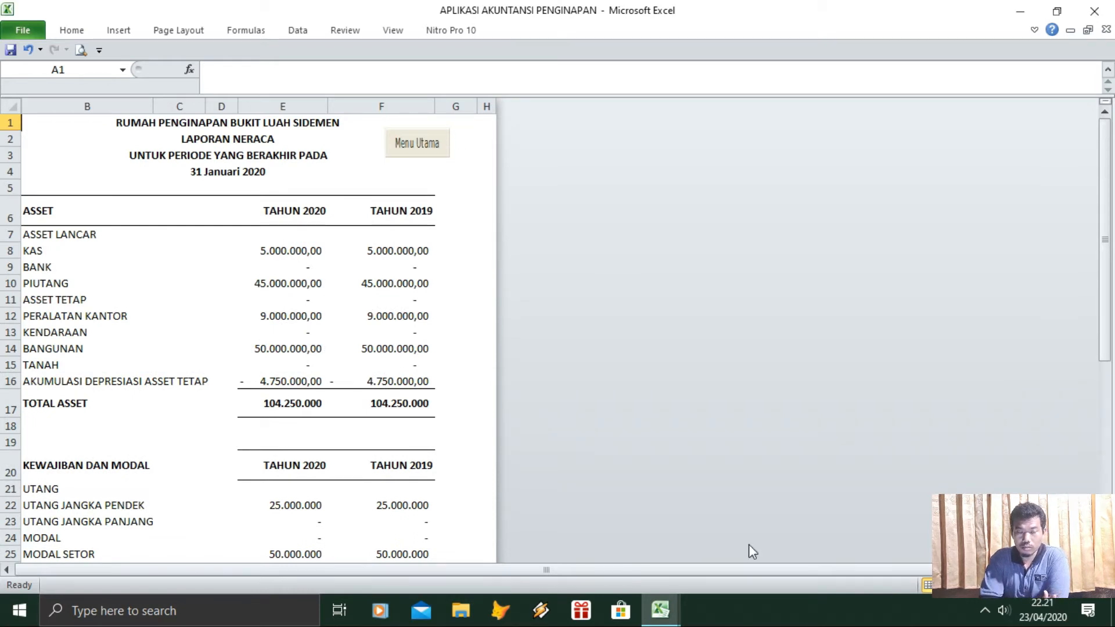
Go back to the main menu, switch to the STUDI KASUS PENGINAPAN workbook and read the 2 January 2020 room payment transaction
left_click(435, 143)
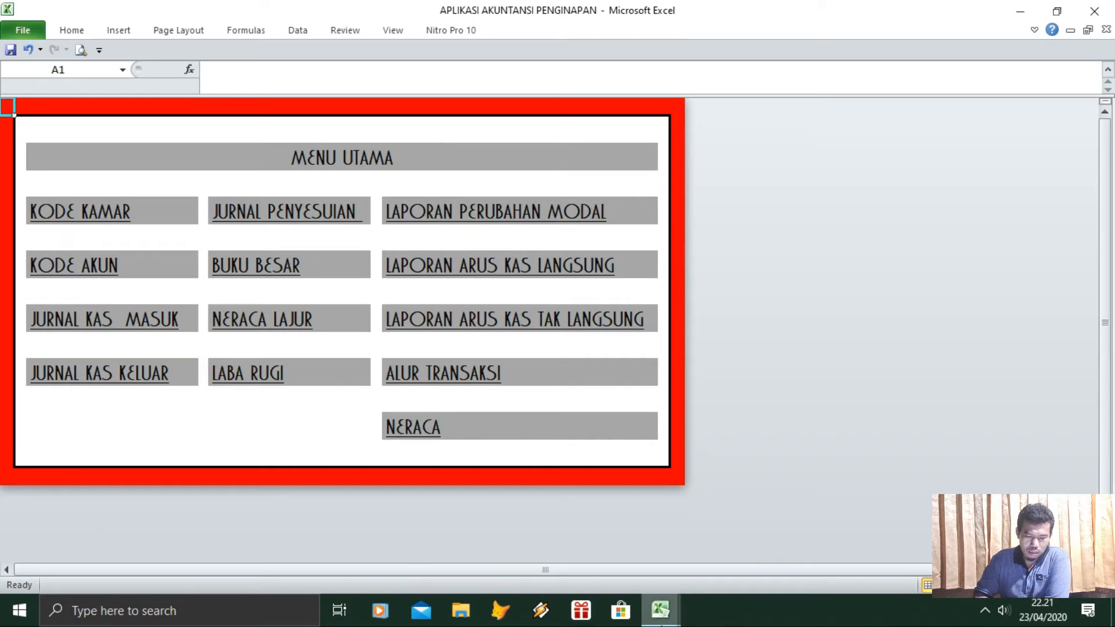
mouse_move(658, 610)
left_click(704, 542)
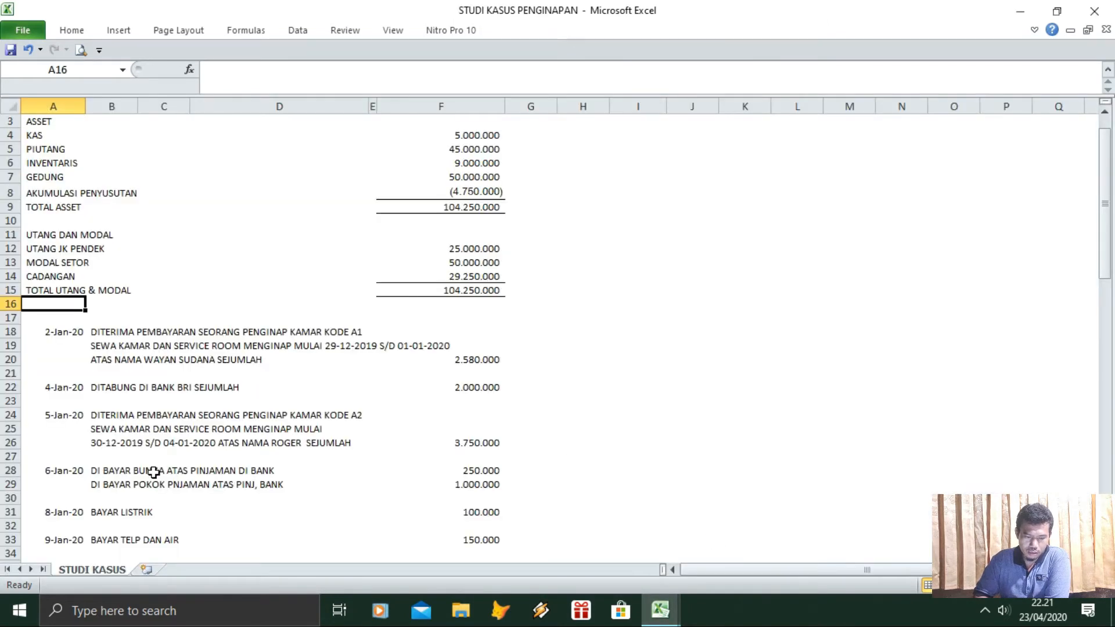
left_click(89, 321)
left_click(102, 347)
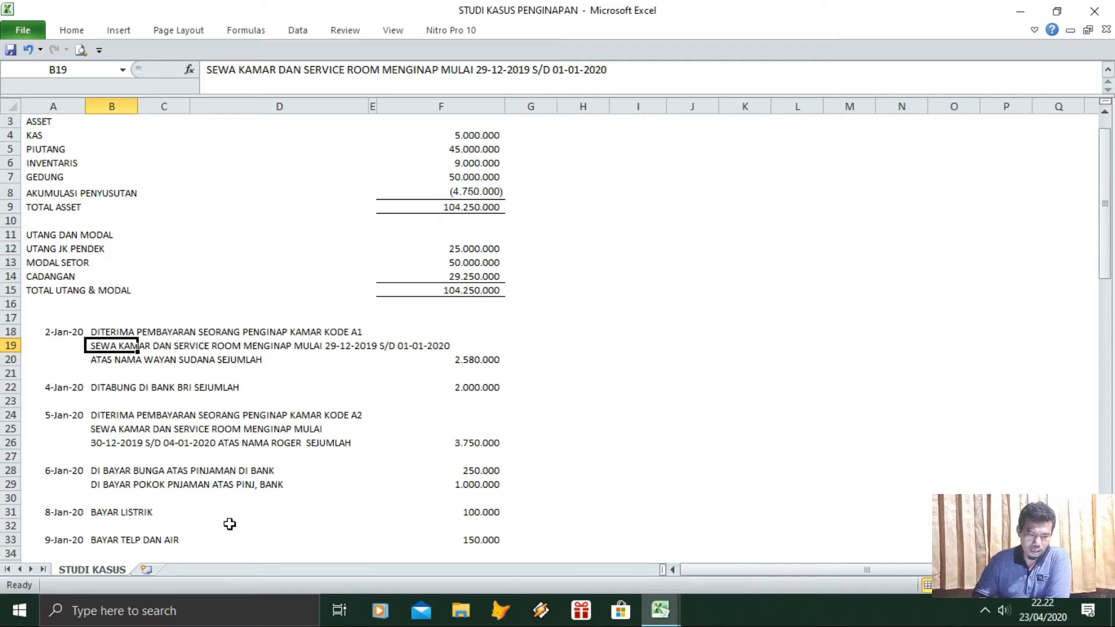
left_click(478, 365)
left_click(201, 365)
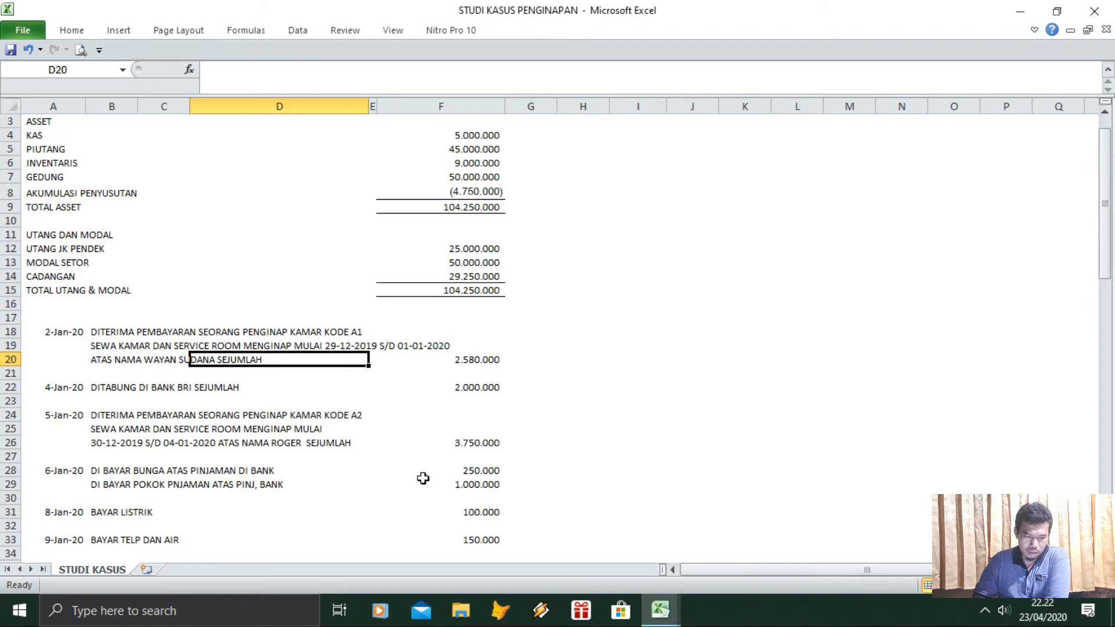
Open the Jurnal Kas Masuk sheet in the accounting workbook and enter the date 02-01-2020 in the first journal row
mouse_move(669, 617)
left_click(589, 537)
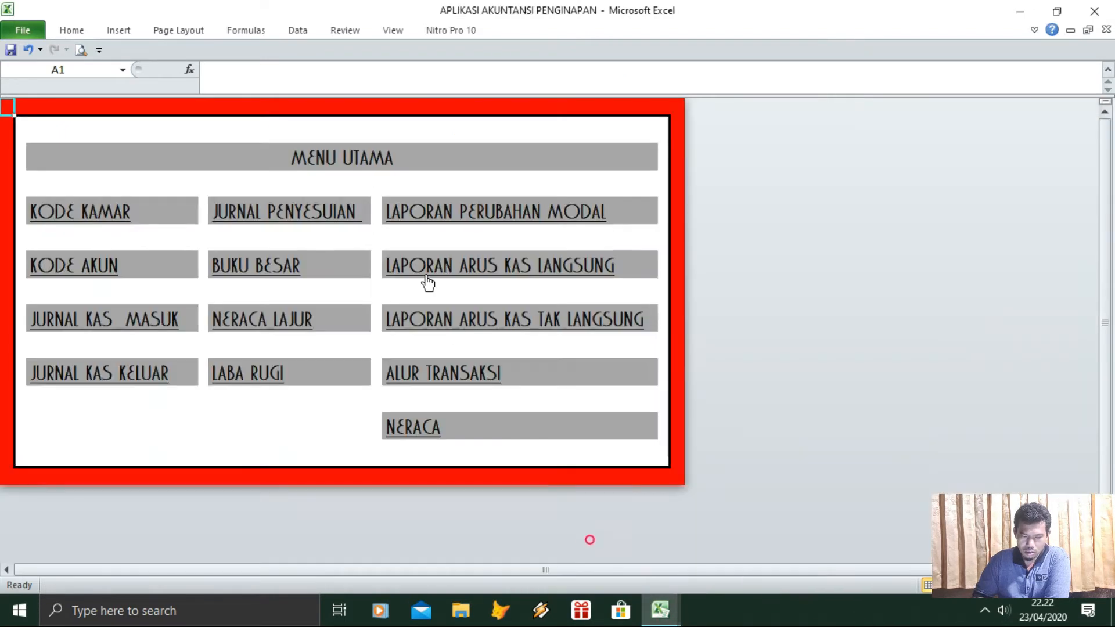
left_click(64, 332)
left_click(39, 252)
type("02")
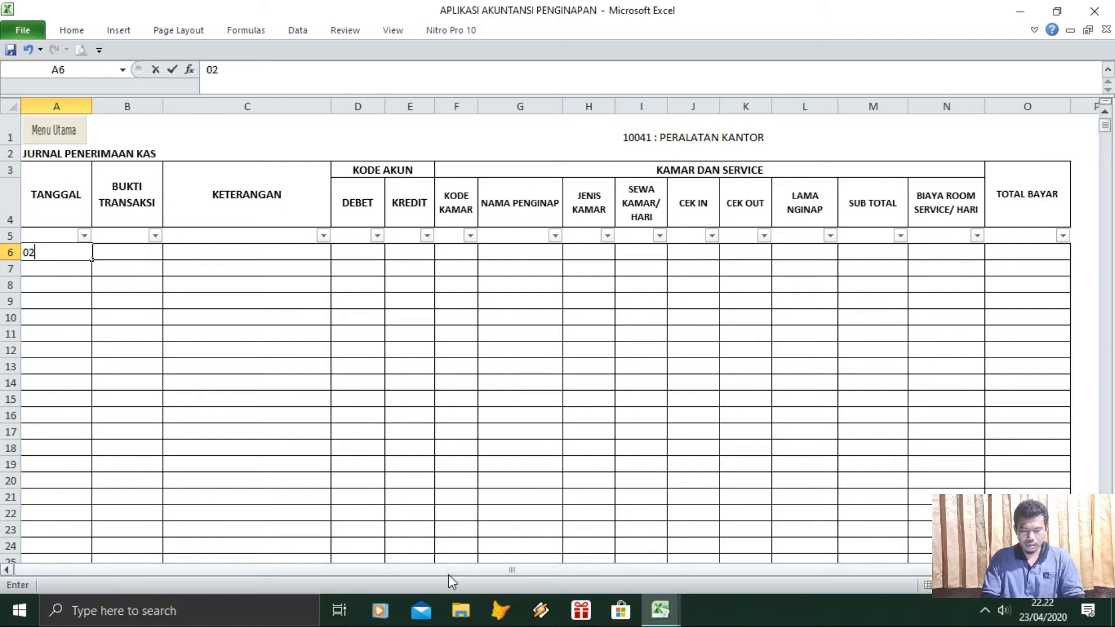
type("-01-2020")
key("Return")
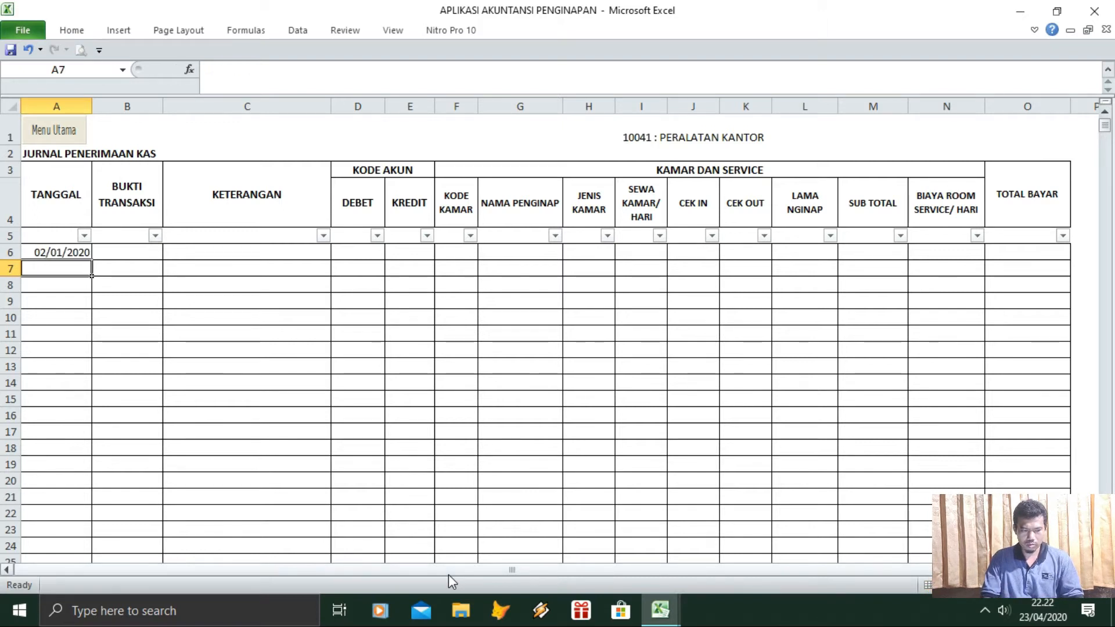
Enter the description "Pembayaran Sewa Kamar" in the KETERANGAN column of the 2 January journal row
key("Up")
key("Right")
key("Right")
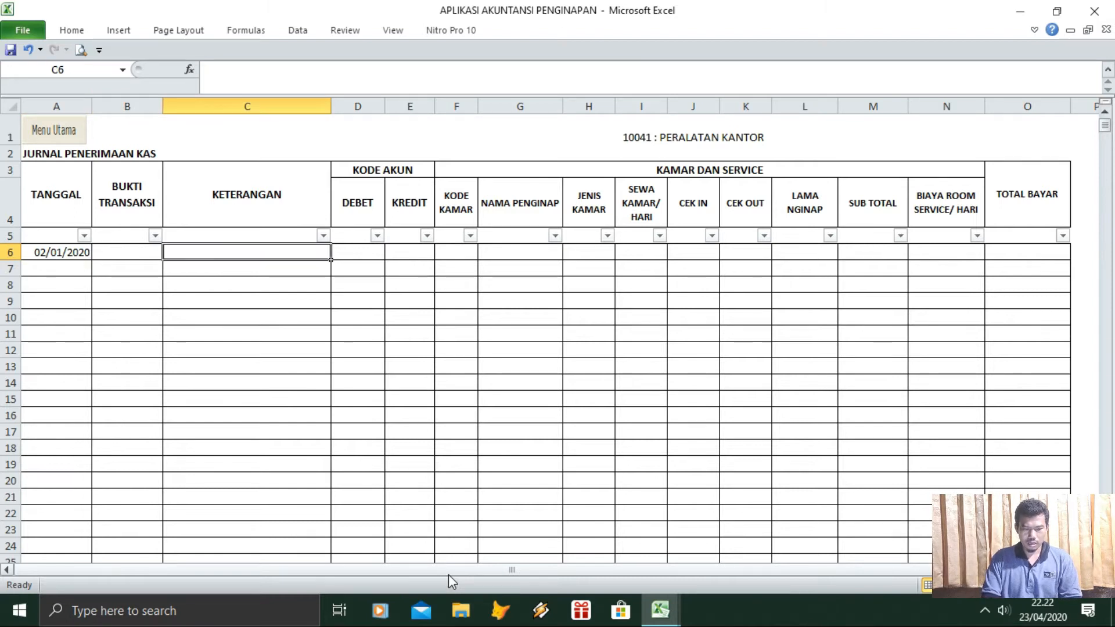
type("B")
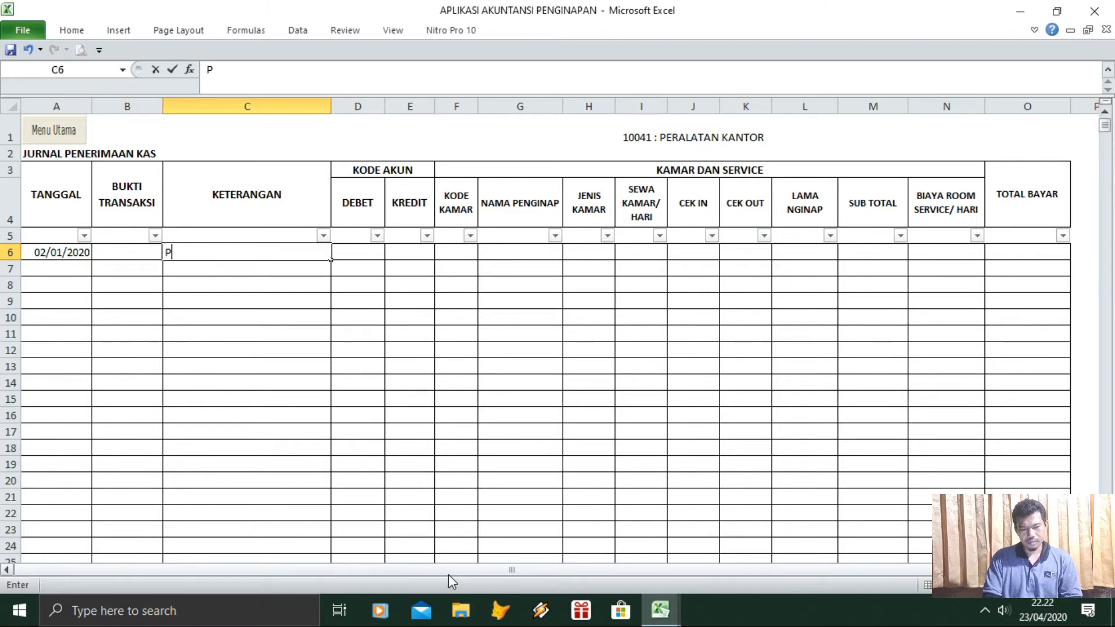
type("ENDAP")
key("BackSpace")
key("BackSpace")
key("BackSpace")
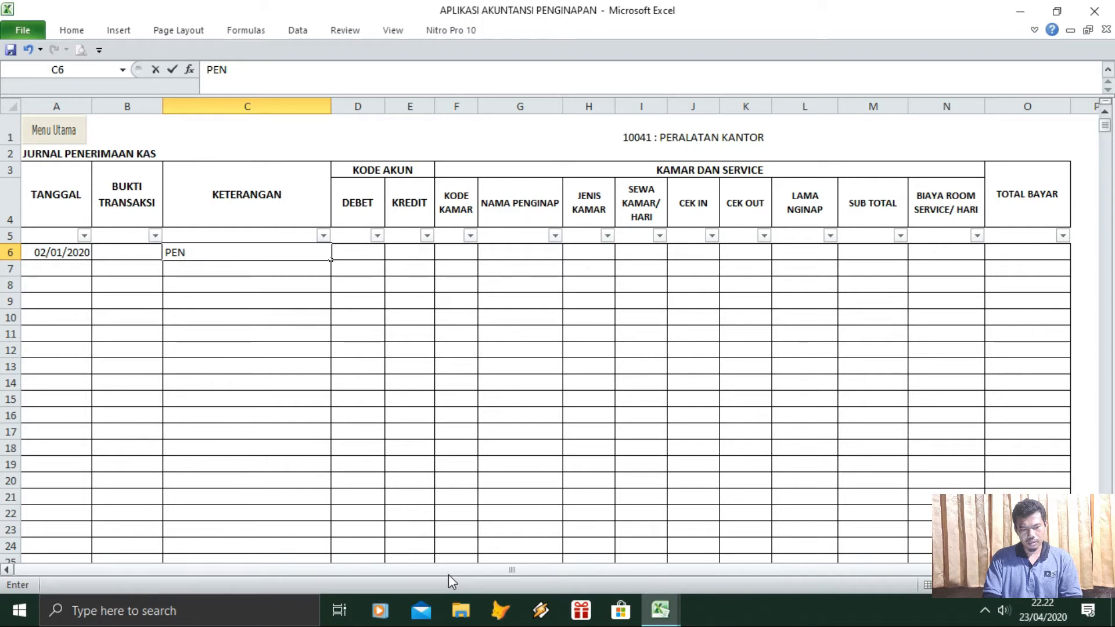
type("embu")
key("BackSpace")
key("BackSpace")
key("BackSpace")
key("BackSpace")
key("BackSpace")
key("BackSpace")
type("pEMBAYARAN Swe")
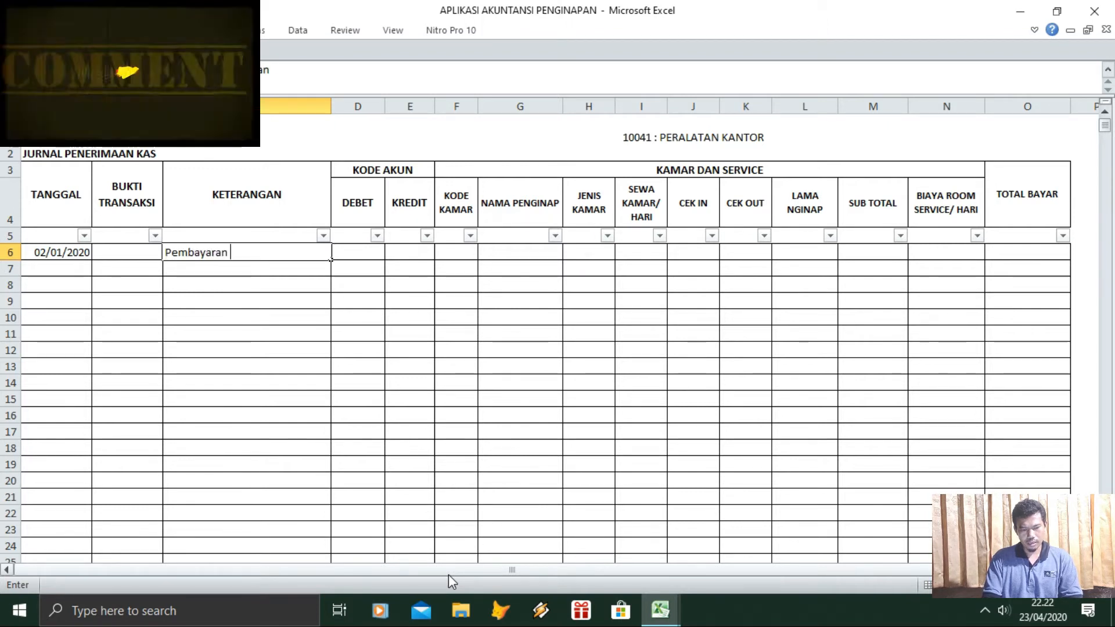
key("BackSpace")
key("BackSpace")
type("e")
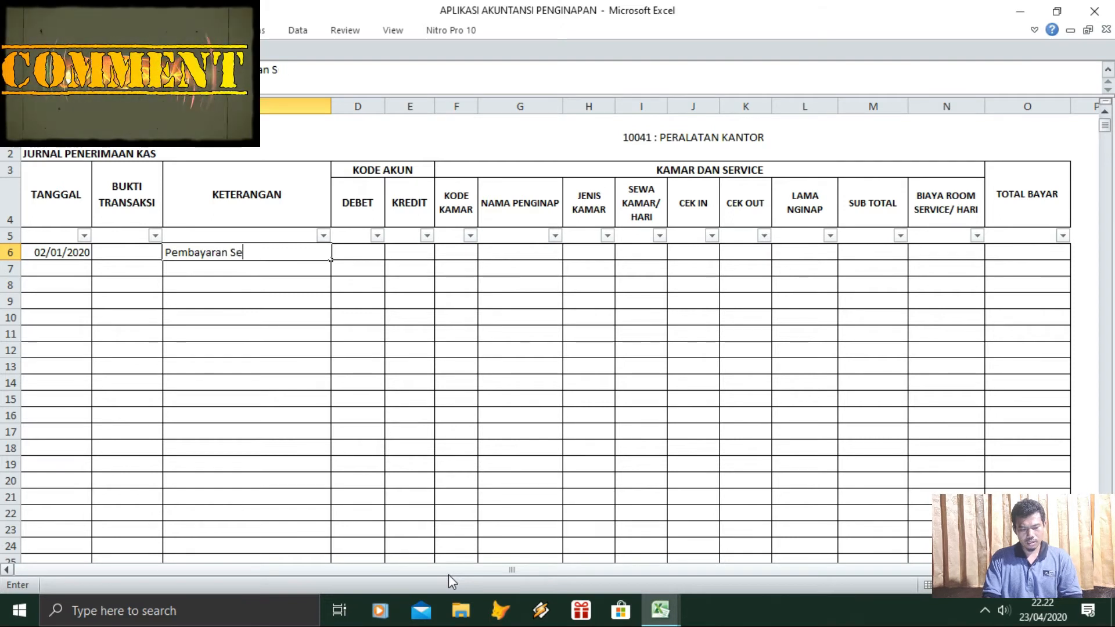
type("wa Kamar")
key("Tab")
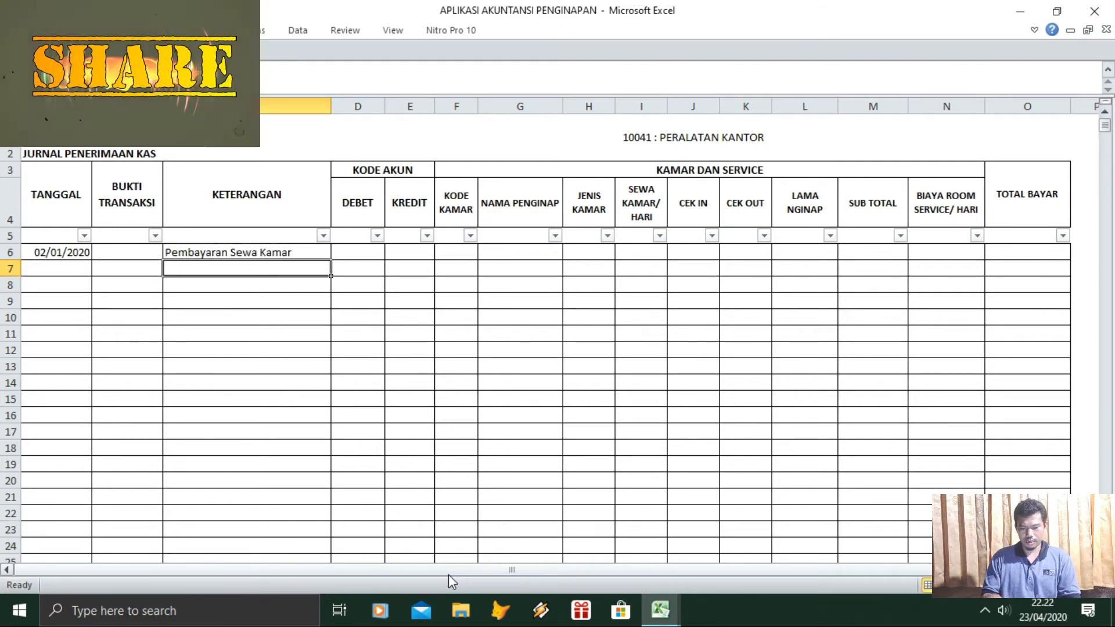
Enter 1001 as the debit account code for the room rental payment
type("1001")
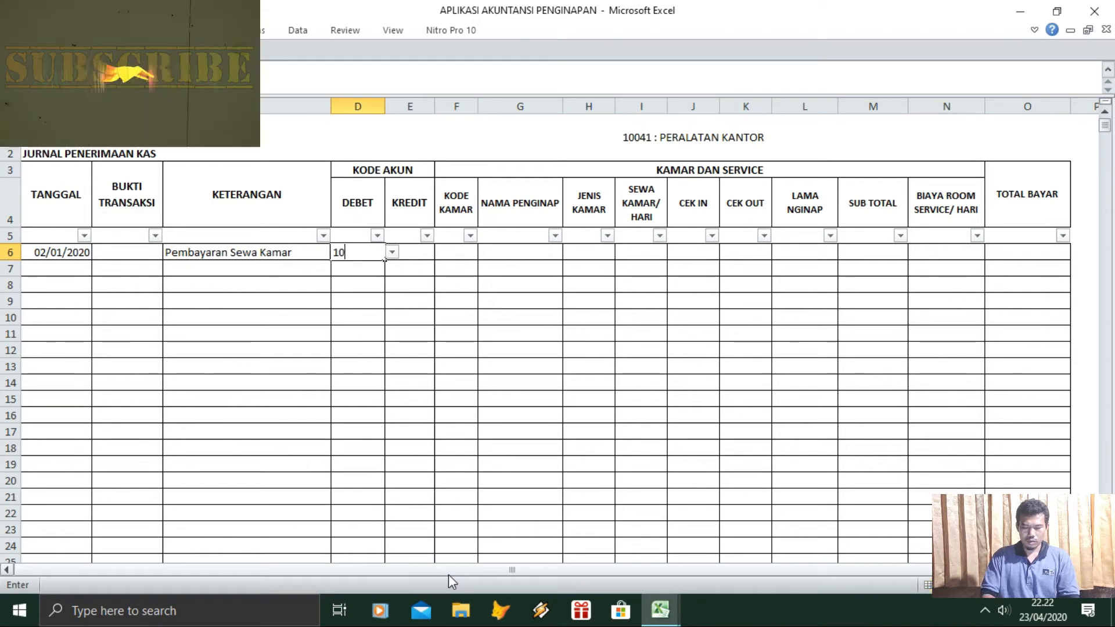
key("Return")
key("Up")
key("Right")
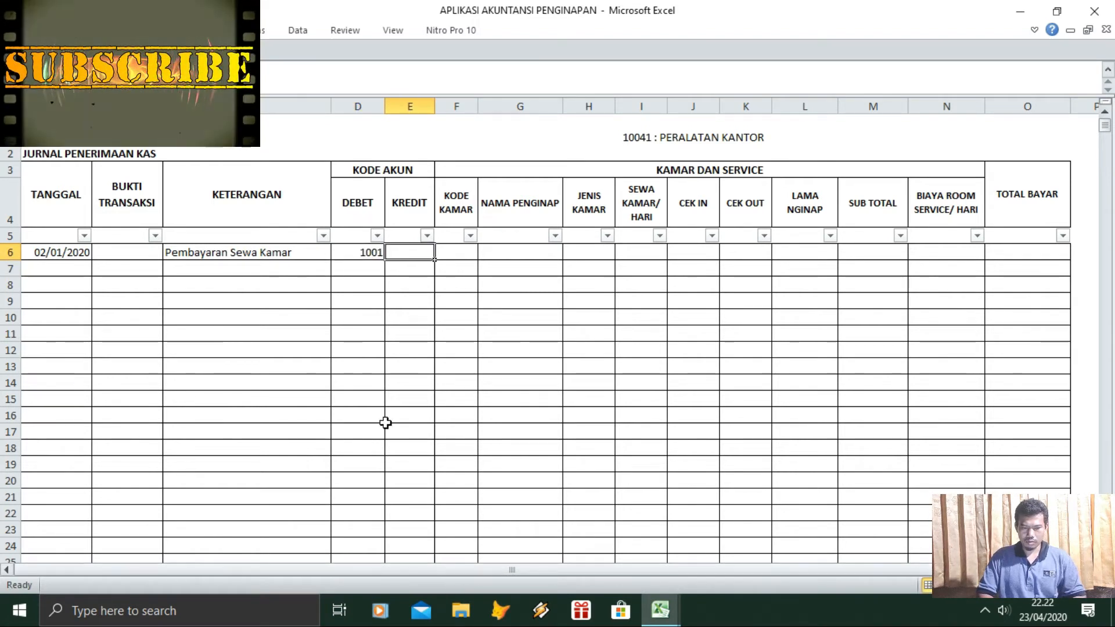
Look up the income account in the account code list above the journal and choose 4000 : PENDAPATAN
left_click(672, 133)
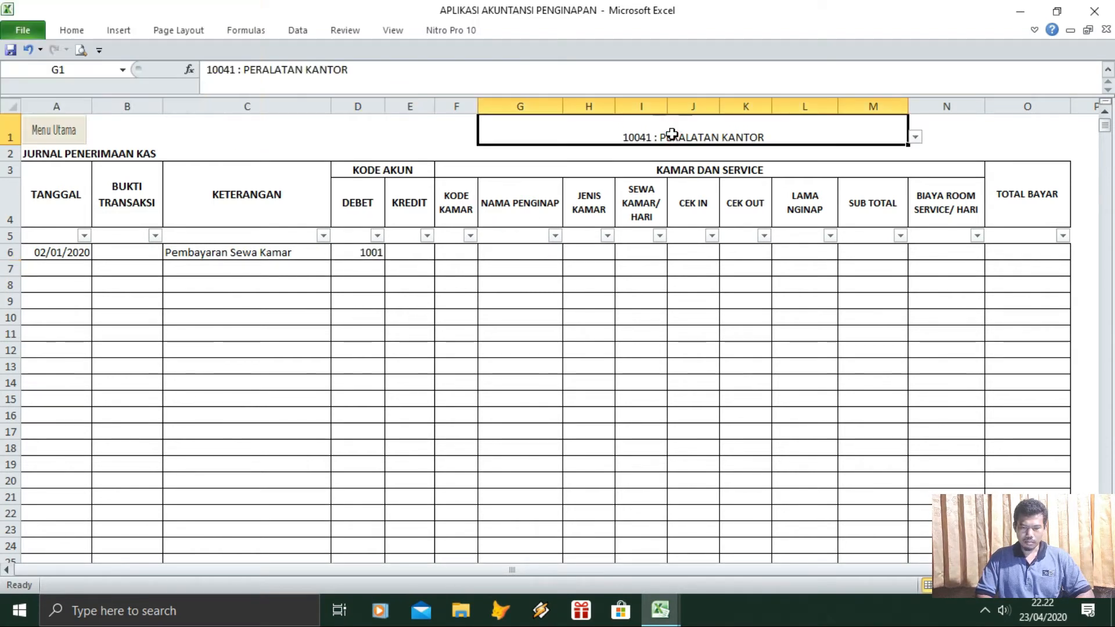
left_click(915, 138)
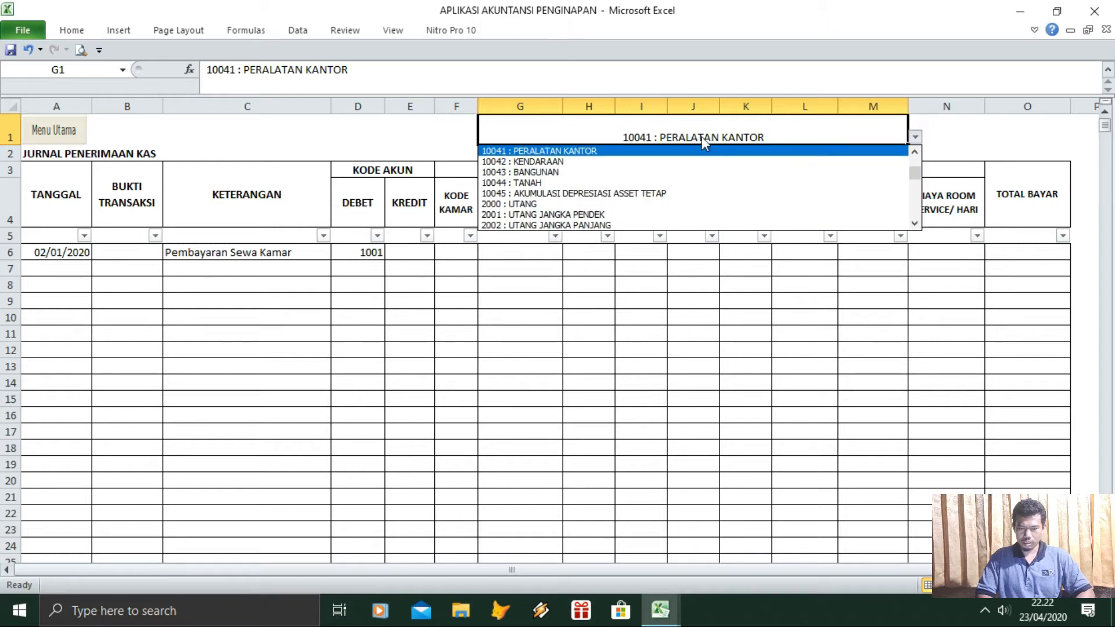
left_click(915, 224)
left_click(915, 224)
left_click(915, 225)
left_click(915, 224)
left_click(915, 224)
left_click(705, 168)
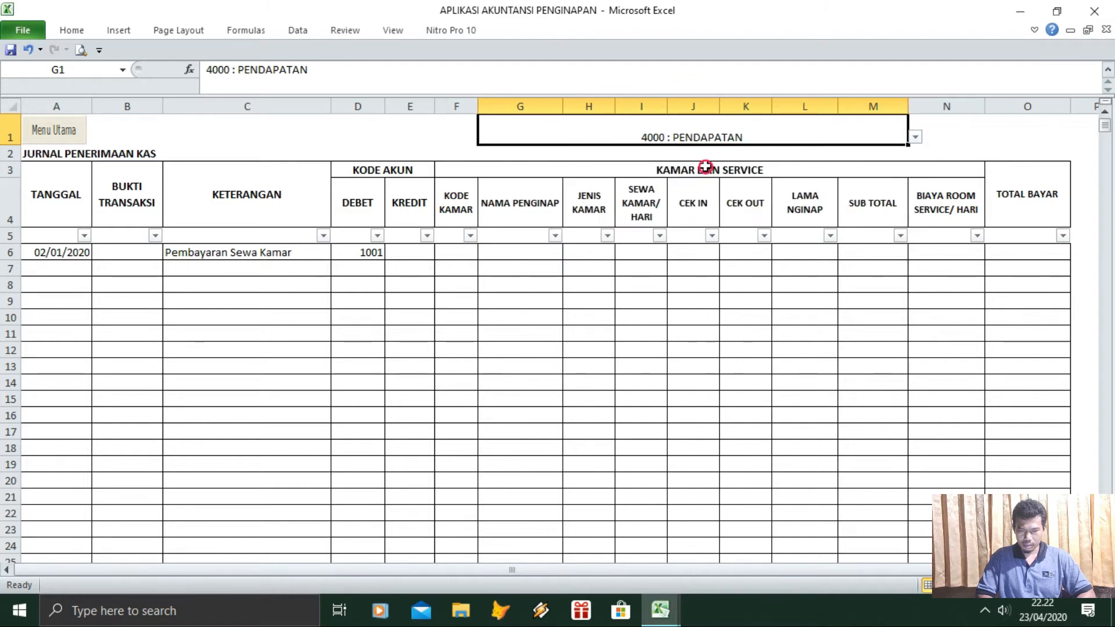
Enter 4001 as the credit account code for the room rental payment
left_click(411, 251)
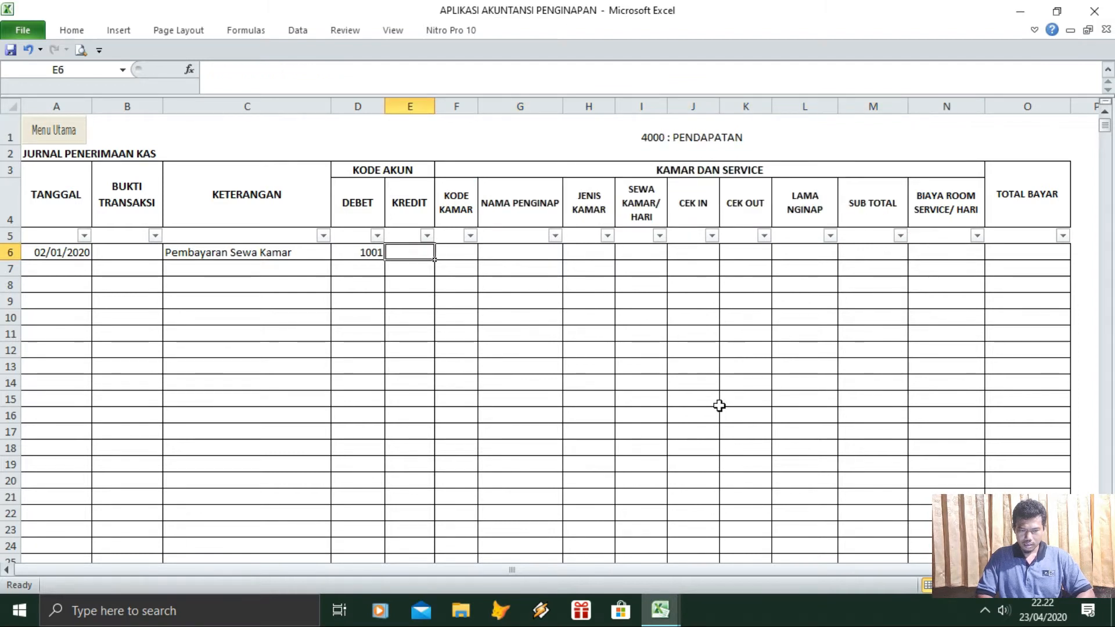
type("4001")
key("Return")
key("Up")
key("Right")
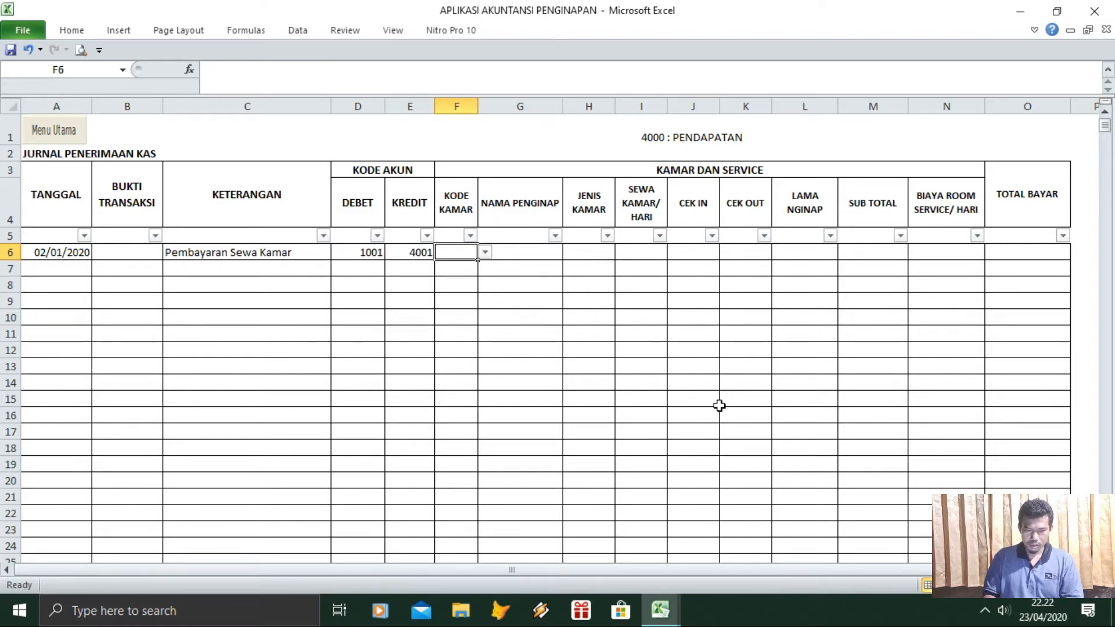
Check the room code in the STUDI KASUS PENGINAPAN workbook and enter A1 as KODE KAMAR in the journal row
mouse_move(661, 610)
left_click(677, 556)
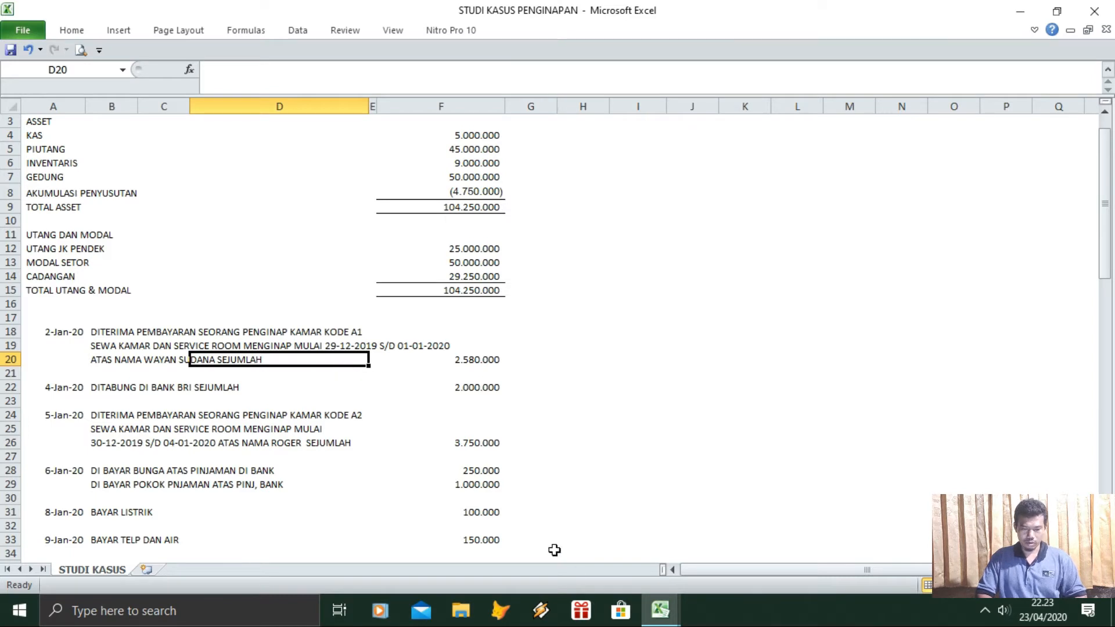
left_click(660, 610)
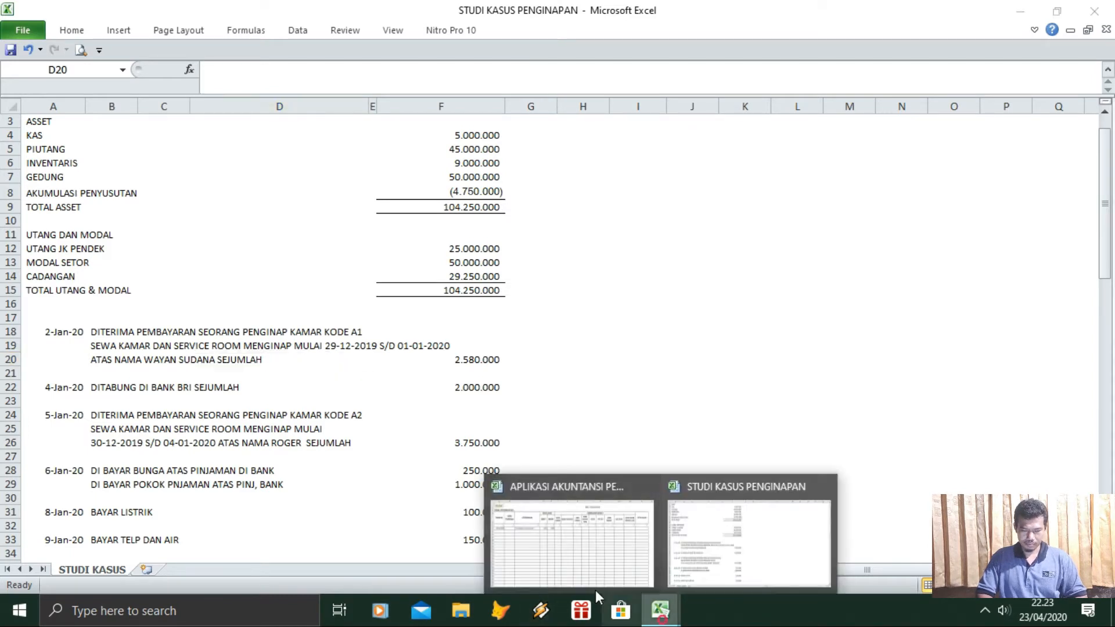
left_click(593, 578)
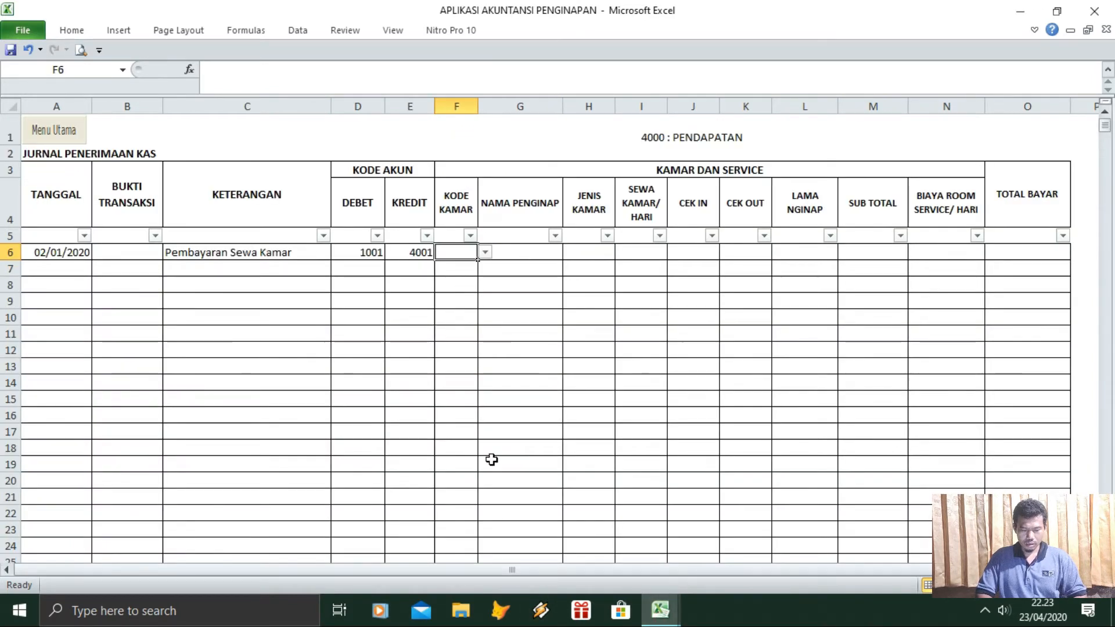
type("a1")
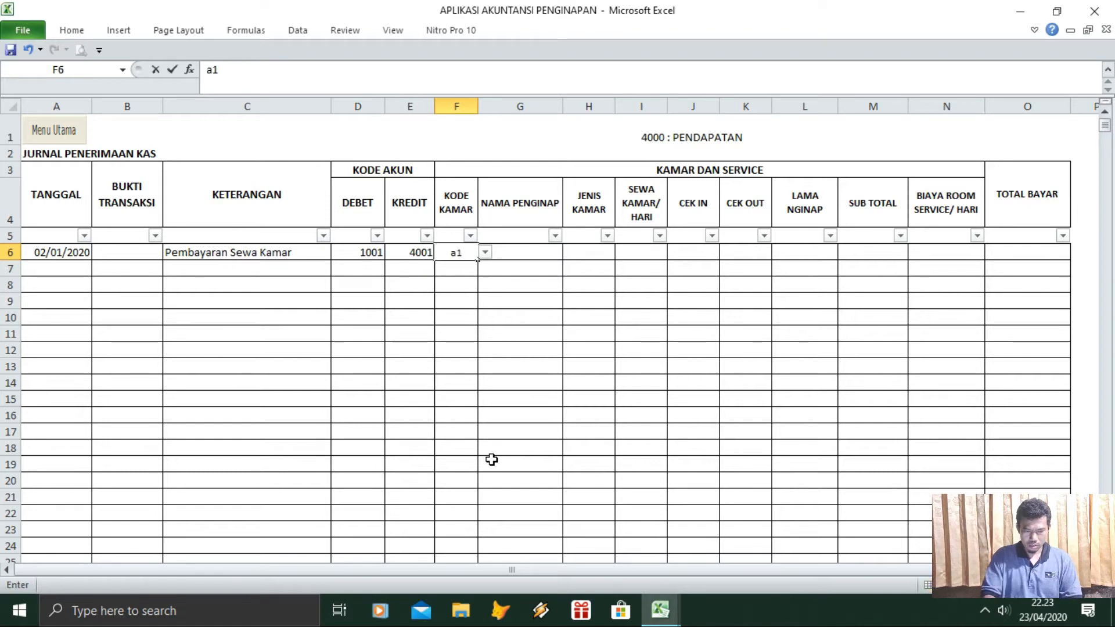
key("Return")
key("Up")
type("A1")
key("Return")
key("Up")
key("Right")
key("Left")
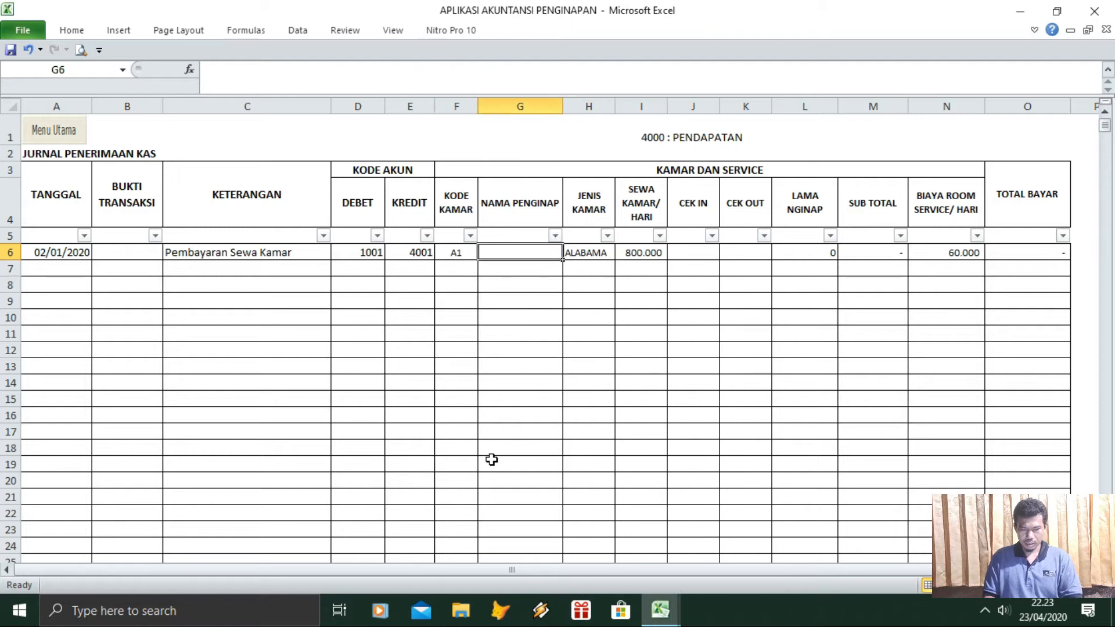
Enter the guest's full name in the NAMA PENGINAP column of the 2 January row
type("I WAYAN SAUDAN")
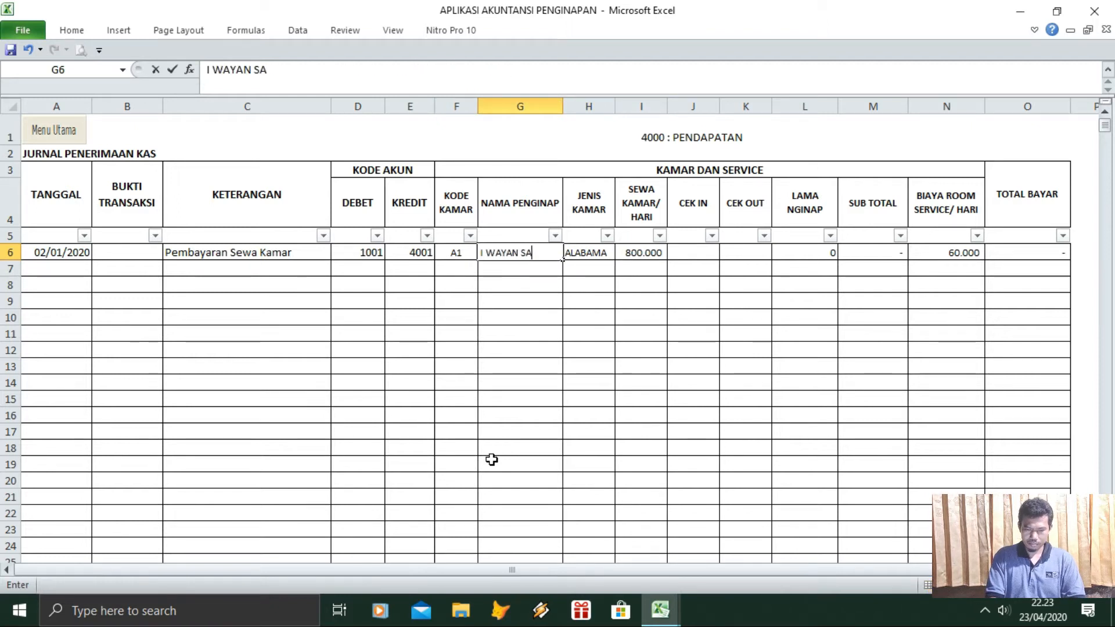
key("BackSpace")
key("BackSpace")
key("BackSpace")
key("BackSpace")
key("BackSpace")
type("DUDSAN")
key("BackSpace")
key("BackSpace")
key("BackSpace")
key("BackSpace")
key("BackSpace")
key("BackSpace")
type("UDANA")
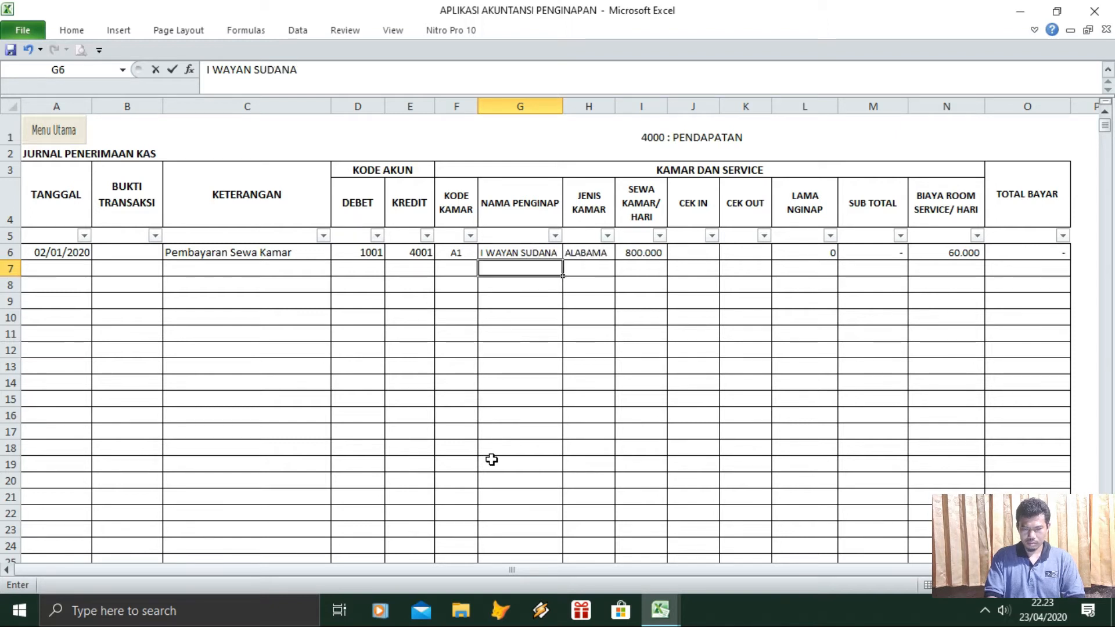
key("Right")
key("Right")
key("Right")
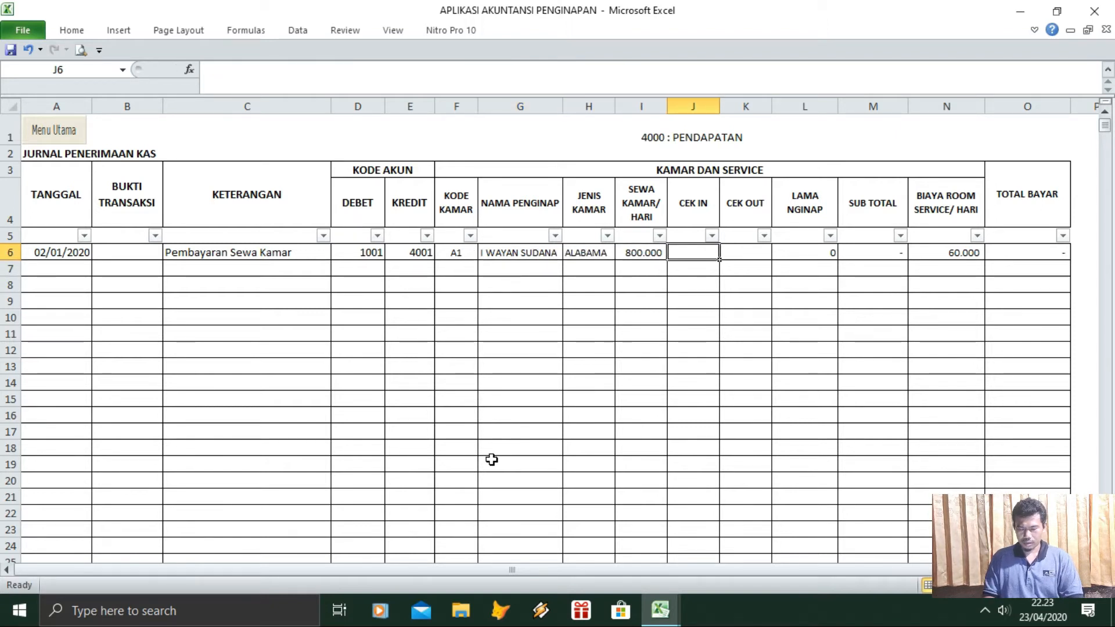
Enter the check-in date 29-12-2019 in the CEK IN column of the room rental row
type("290")
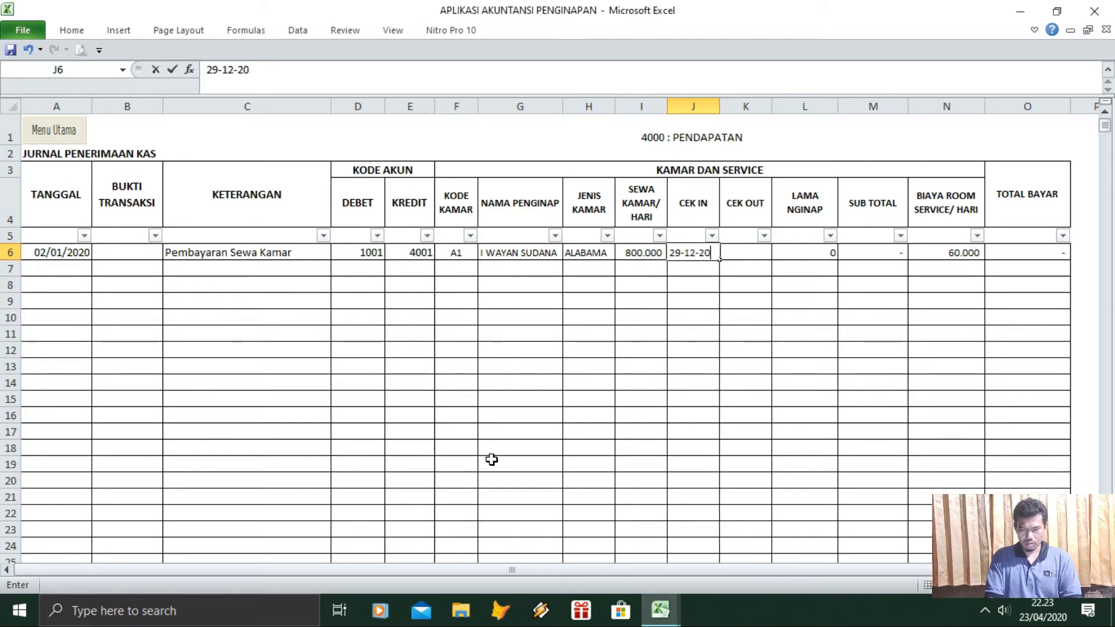
type("9")
key("Return")
key("Up")
key("Right")
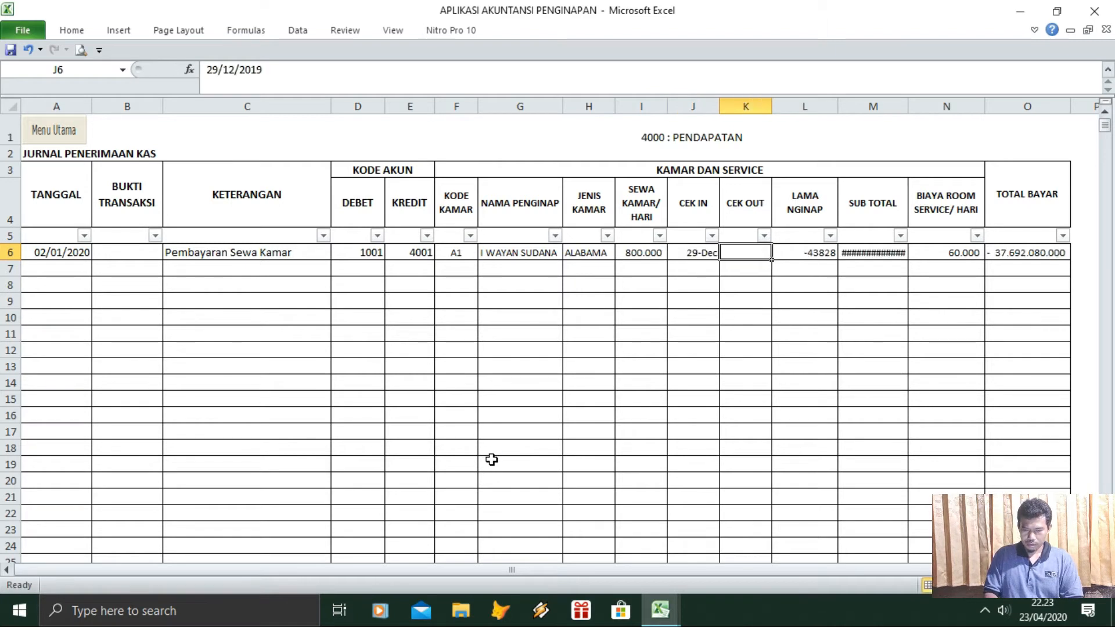
Enter the check-out date 01-01-2020 in the CEK OUT column of the room rental row
type("01-01-2")
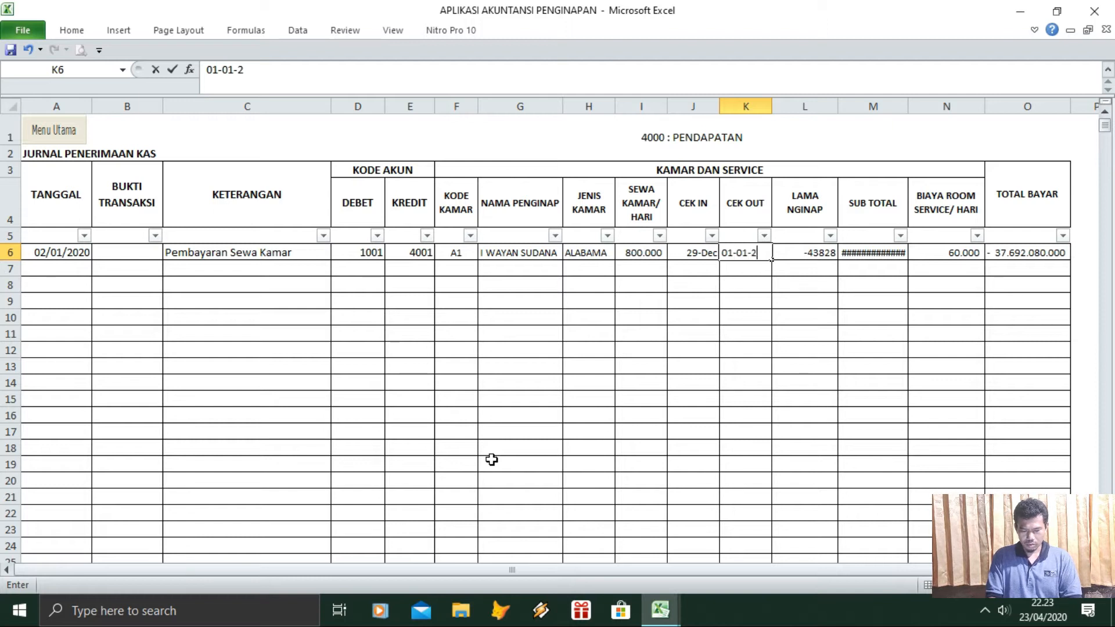
type("0")
key("Return")
key("Up")
Compare the row's TOTAL BAYAR with the 2 January payment amount in the STUDI KASUS PENGINAPAN workbook
key("Right")
key("Right")
key("Right")
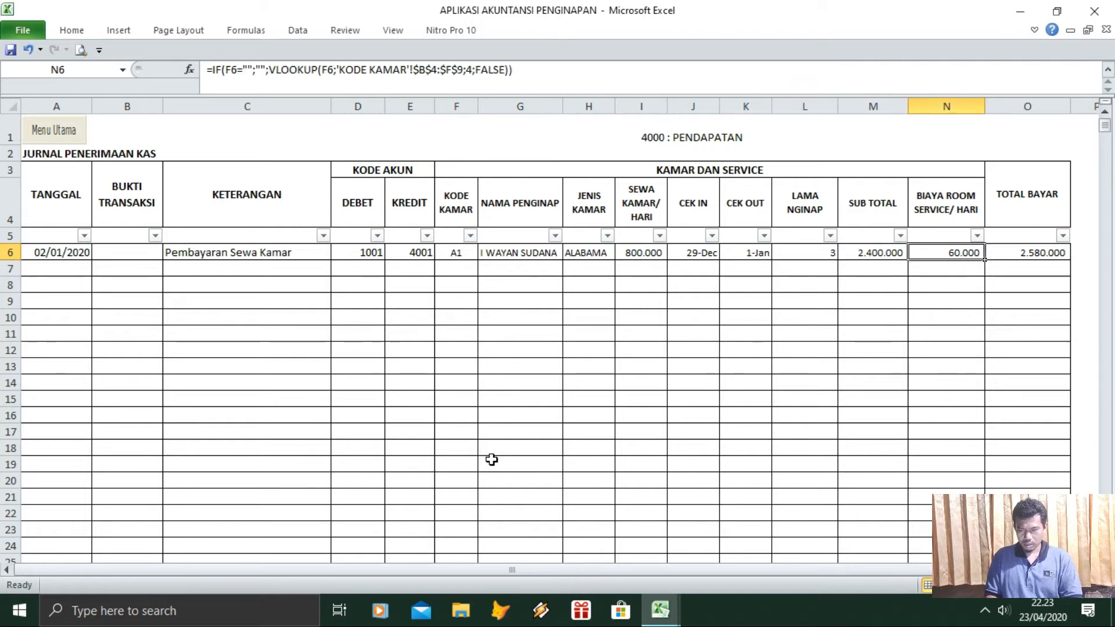
key("Right")
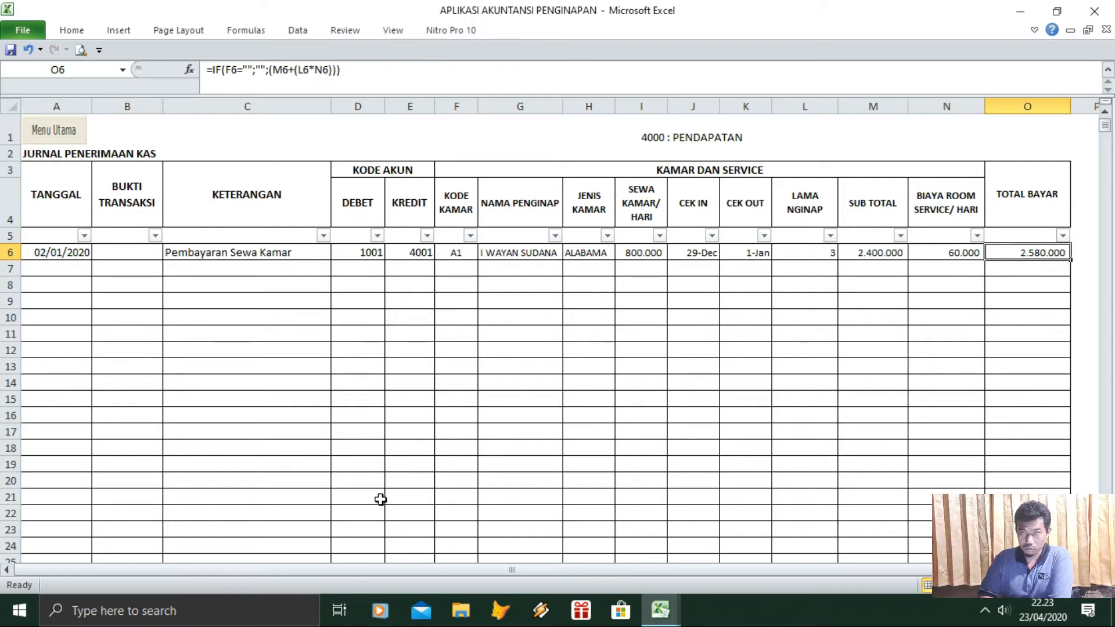
mouse_move(660, 610)
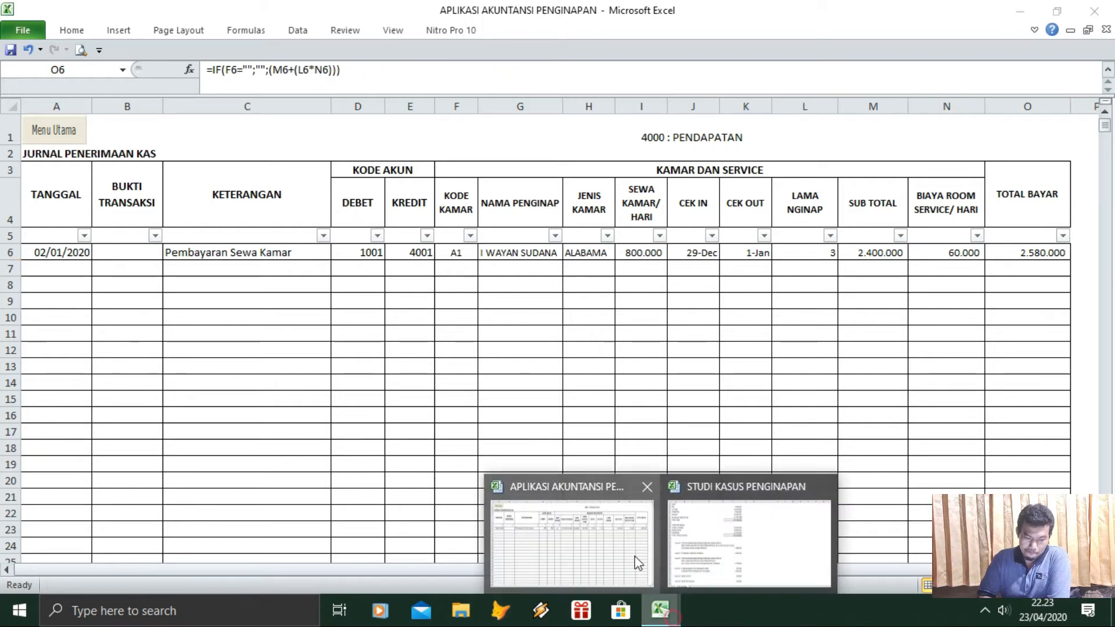
left_click(719, 543)
left_click(471, 359)
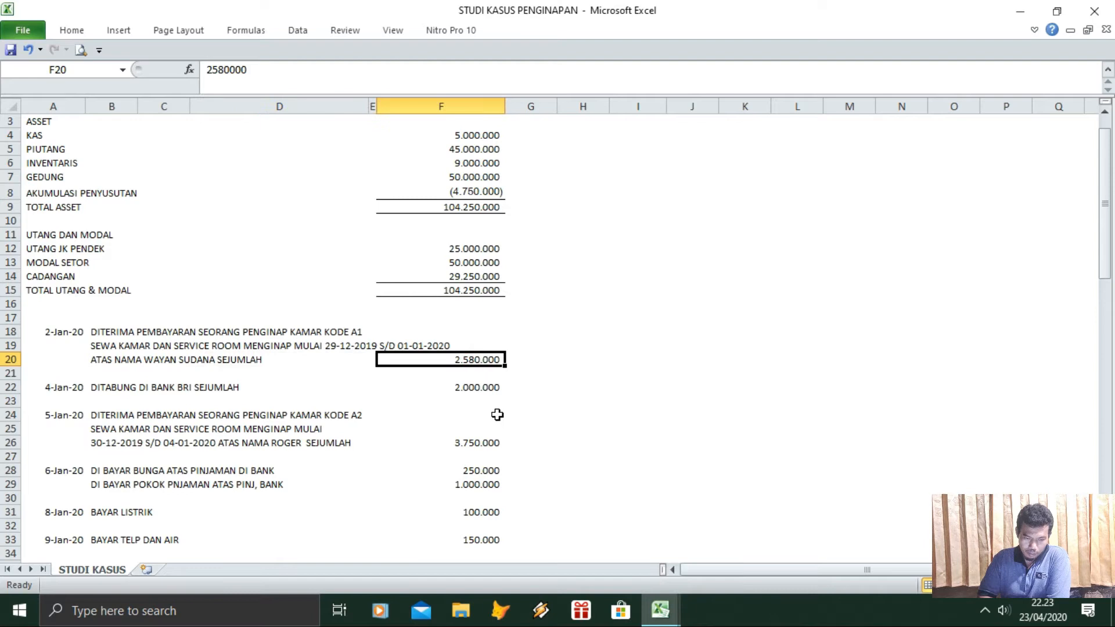
mouse_move(661, 610)
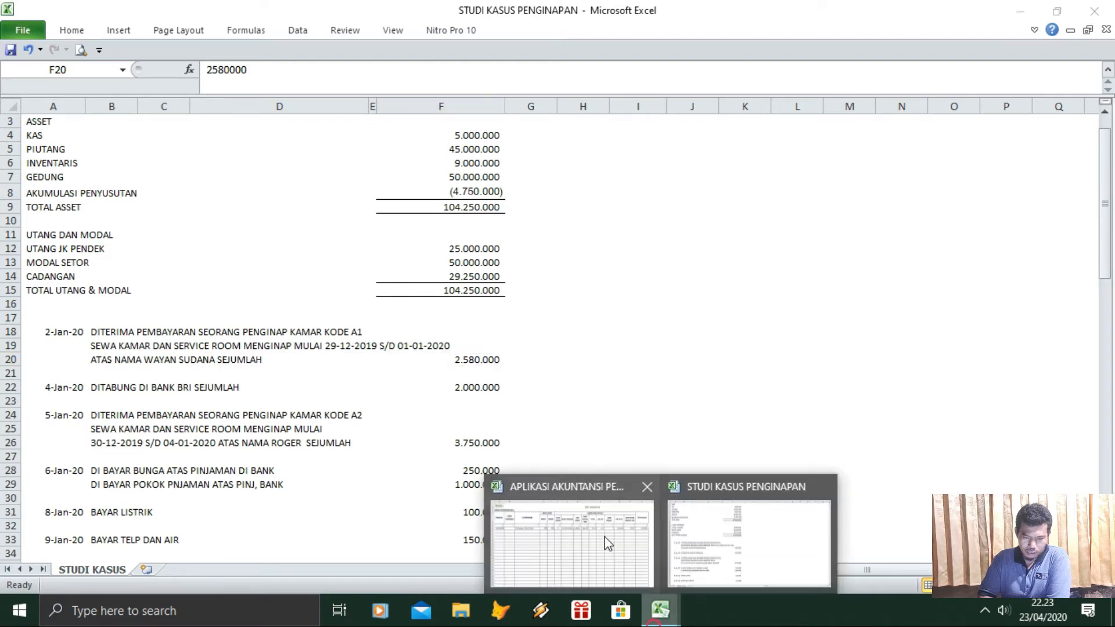
left_click(605, 543)
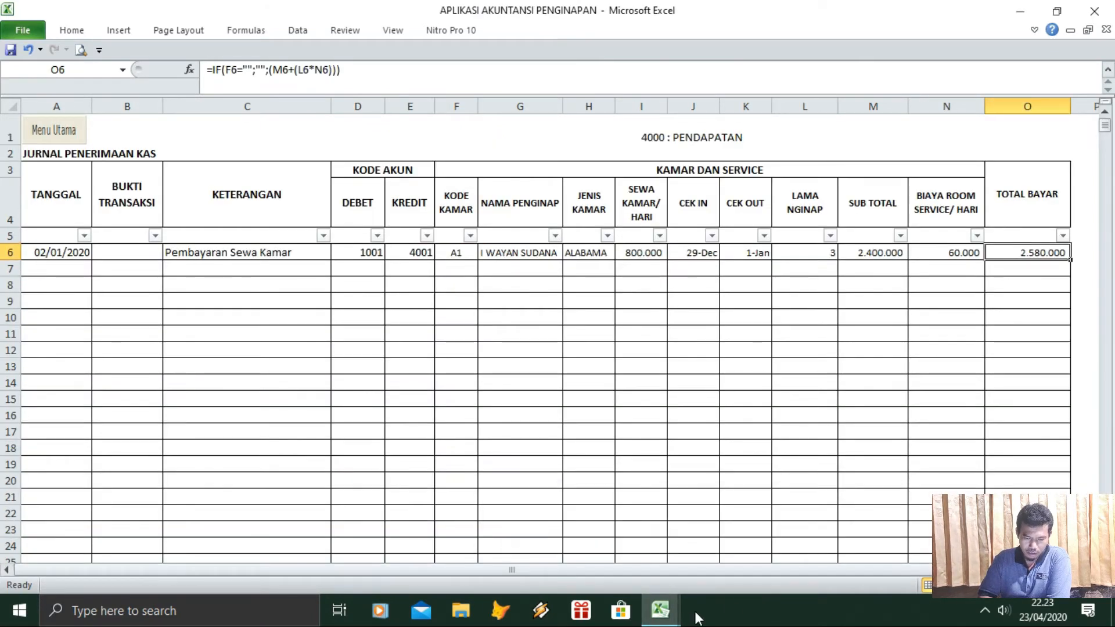
Read the next transaction in the case-study workbook and return to the cash receipts journal
mouse_move(670, 590)
left_click(749, 543)
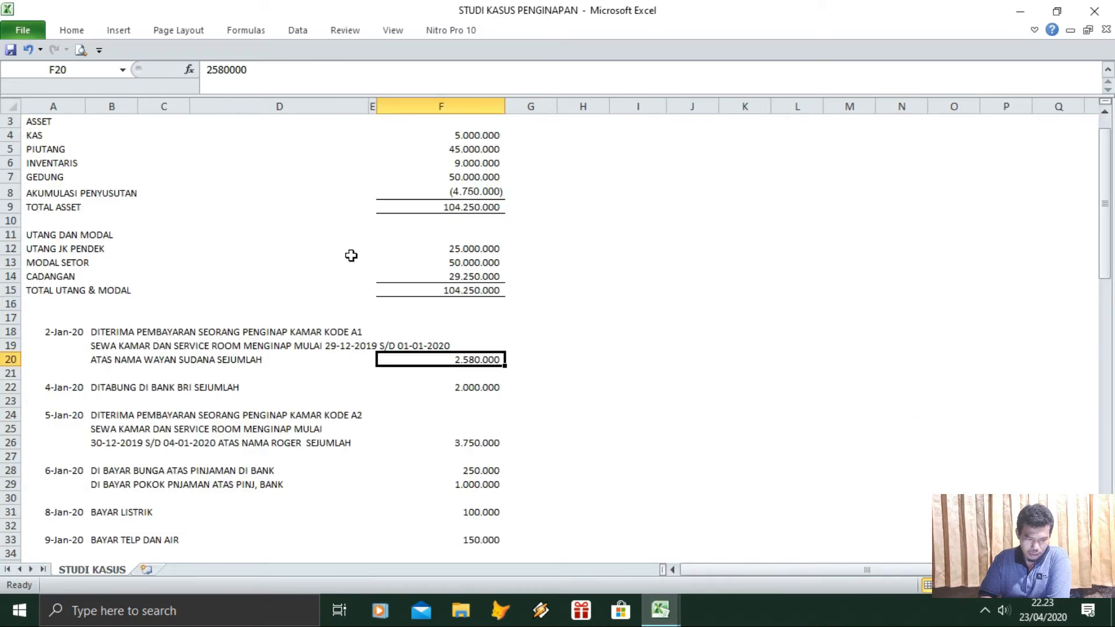
mouse_move(660, 610)
left_click(592, 557)
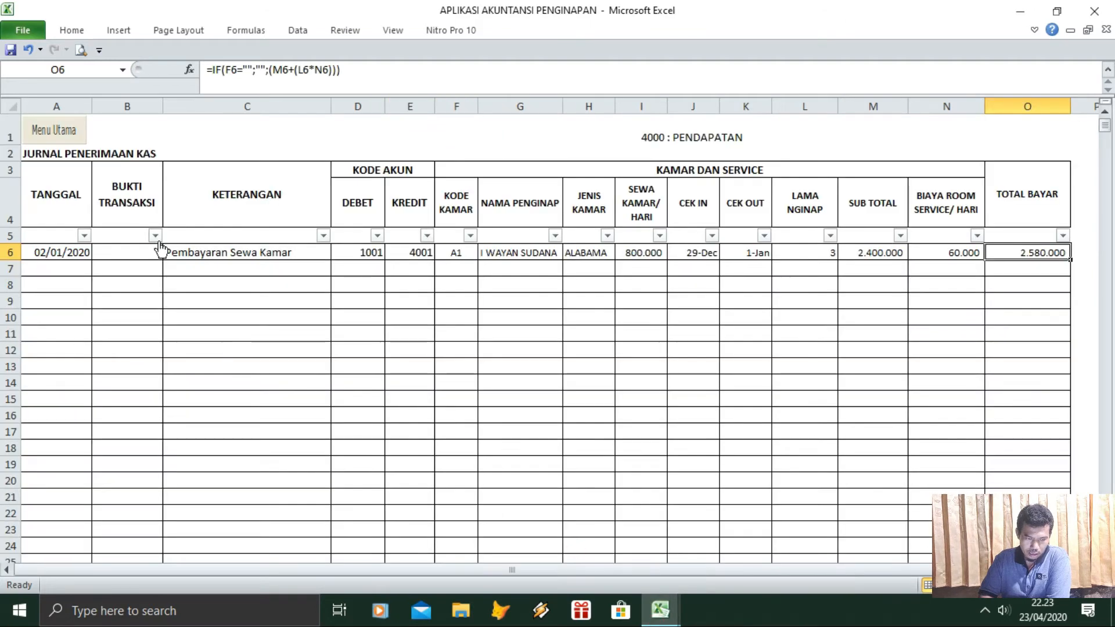
Open the Jurnal Kas Keluar sheet from the main menu and consult the 4 January bank deposit in the STUDI KASUS PENGINAPAN workbook
left_click(70, 132)
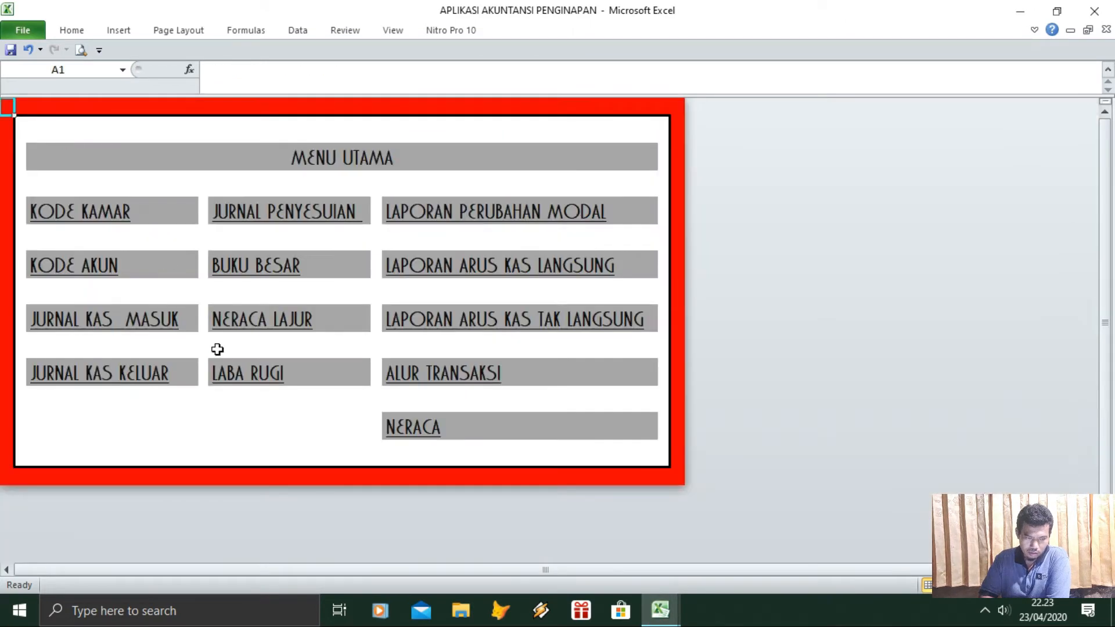
left_click(41, 378)
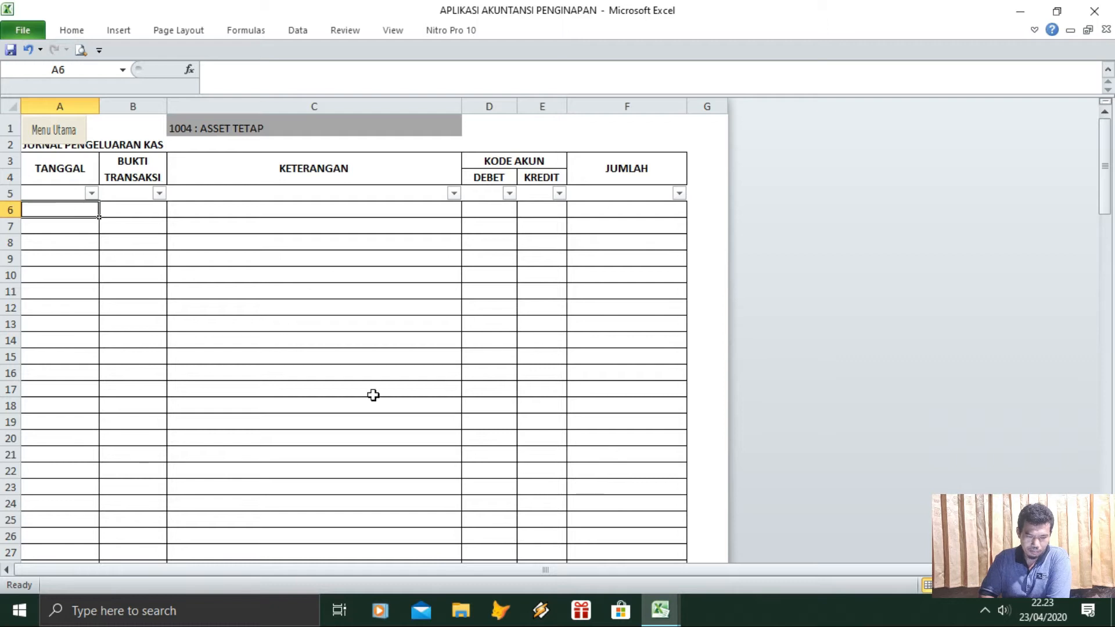
mouse_move(660, 610)
left_click(689, 571)
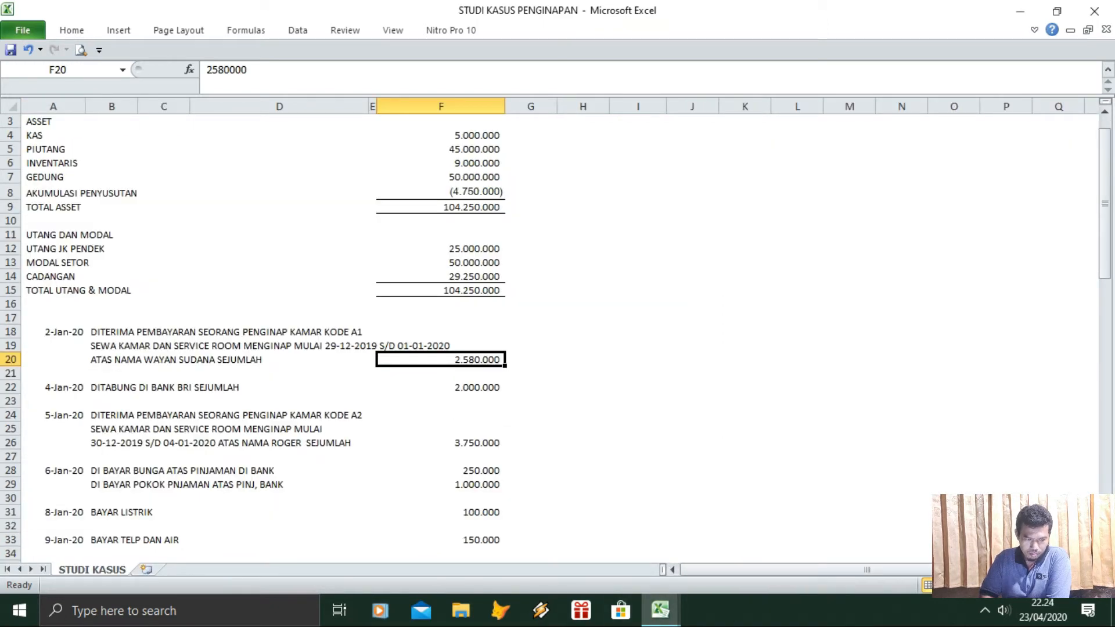
Return to the cash payments journal in the APLIKASI AKUNTANSI PENGINAPAN workbook and enter the date 04-1-20 in the first TANGGAL row
mouse_move(661, 609)
left_click(571, 540)
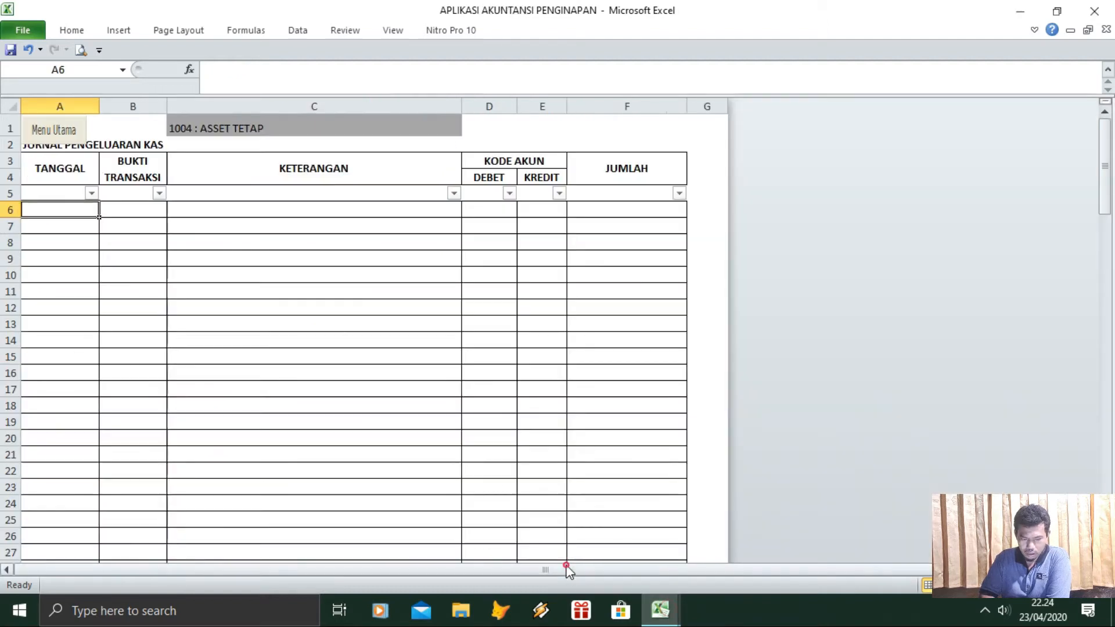
type("04-1-")
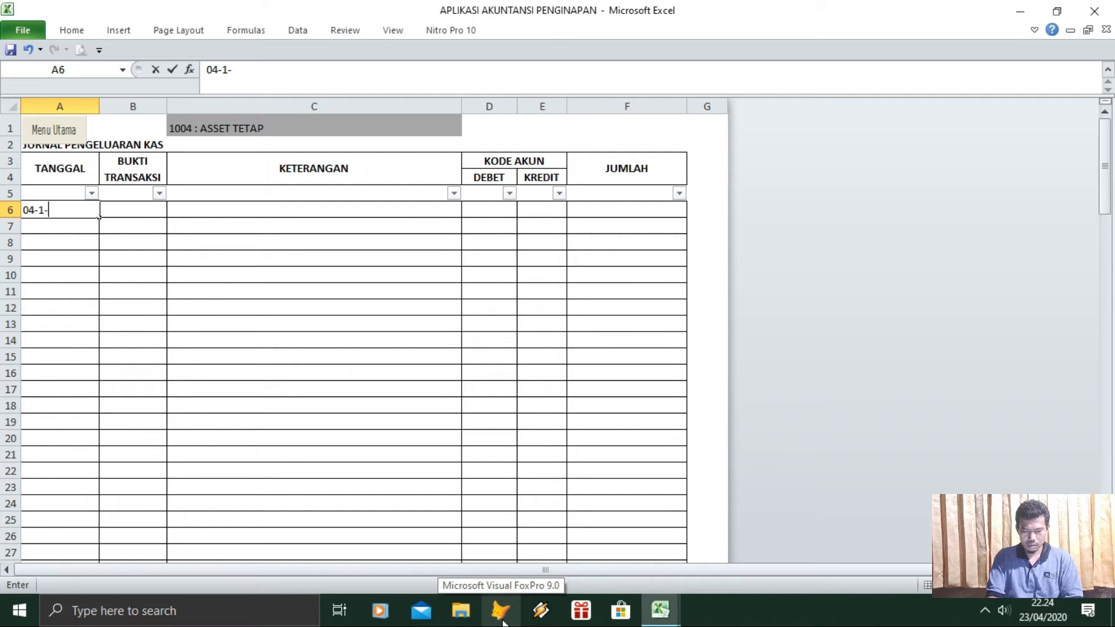
type("20")
key("Return")
key("Up")
Enter "DI TABUNG DI BRI" as the KETERANGAN of the 4 January row
key("Right")
key("Right")
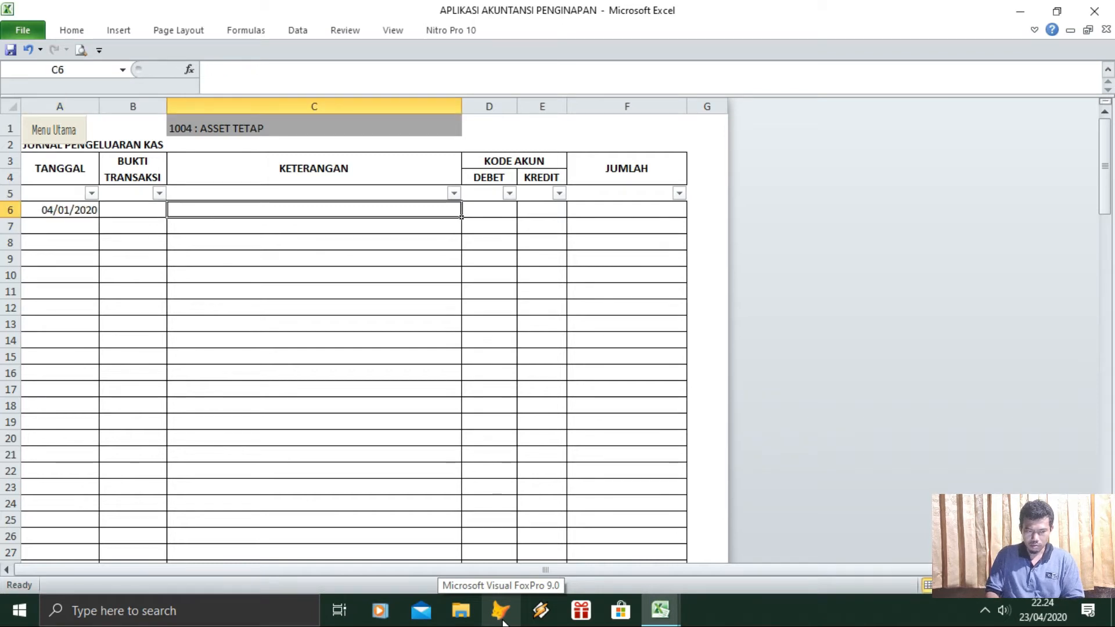
type("dl")
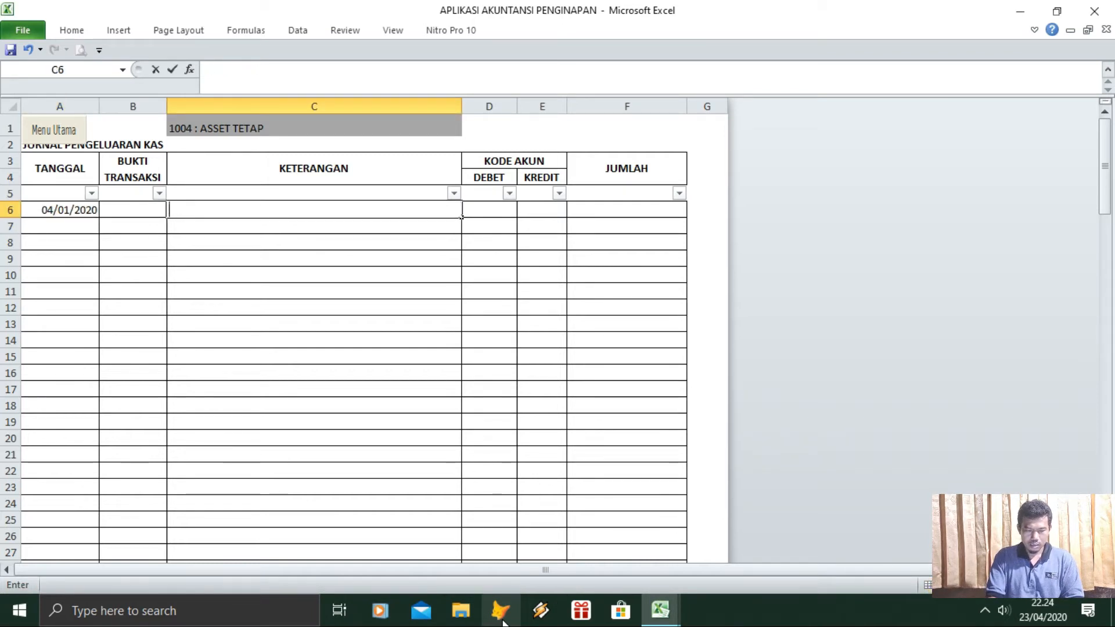
key("BackSpace")
key("BackSpace")
type("DI TU")
key("BackSpace")
type("AB")
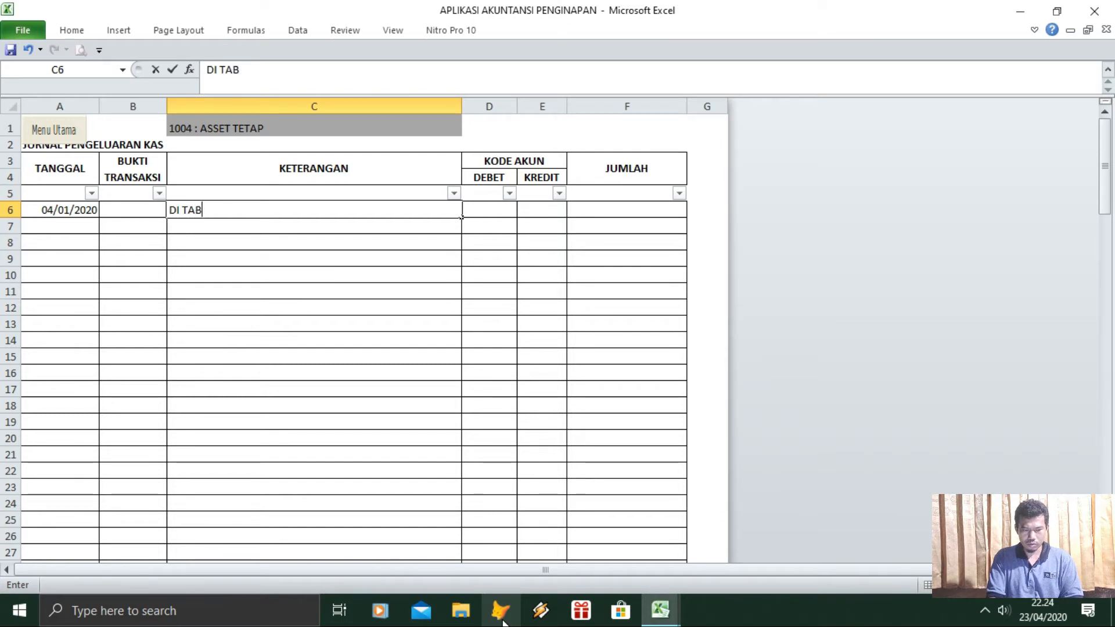
type("UNG D")
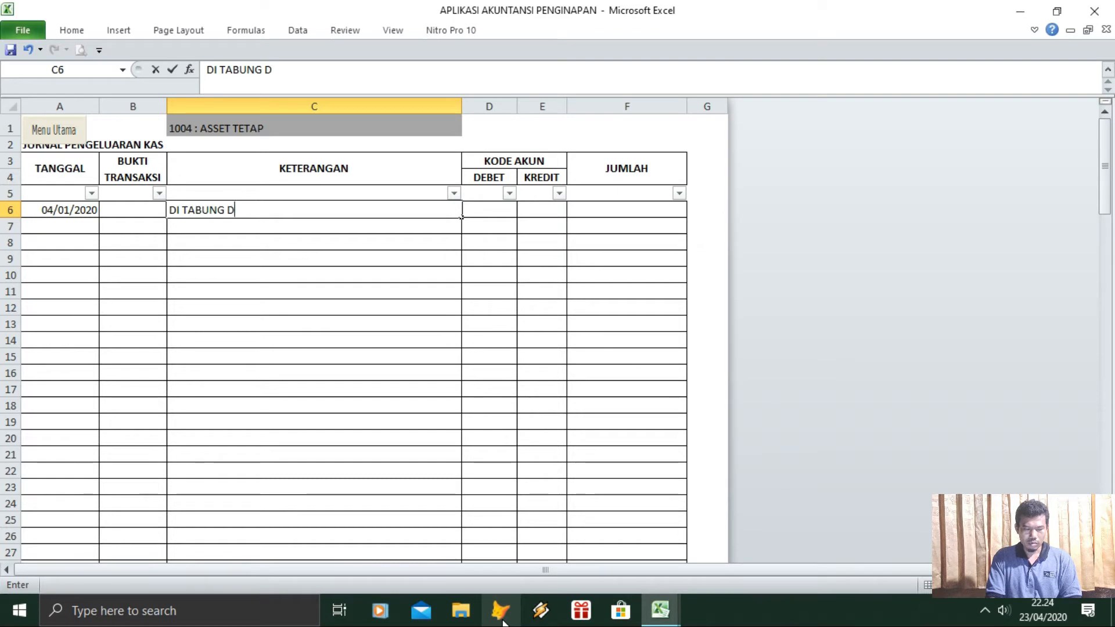
type("I BRI")
Enter 1001 as the KREDIT account code of the bank deposit row
key("Tab")
key("Tab")
type("1001")
key("Return")
key("Up")
Look up the bank account code in the account list above the journal and enter 1002 as the deposit row's DEBET code
key("Left")
left_click(660, 611)
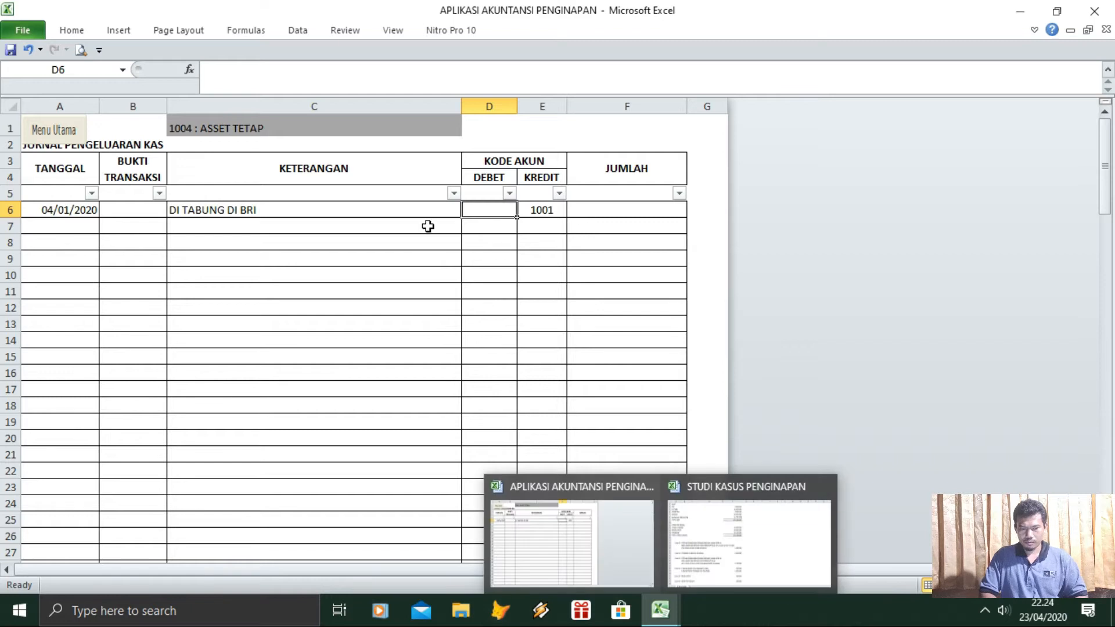
left_click(363, 127)
left_click(469, 128)
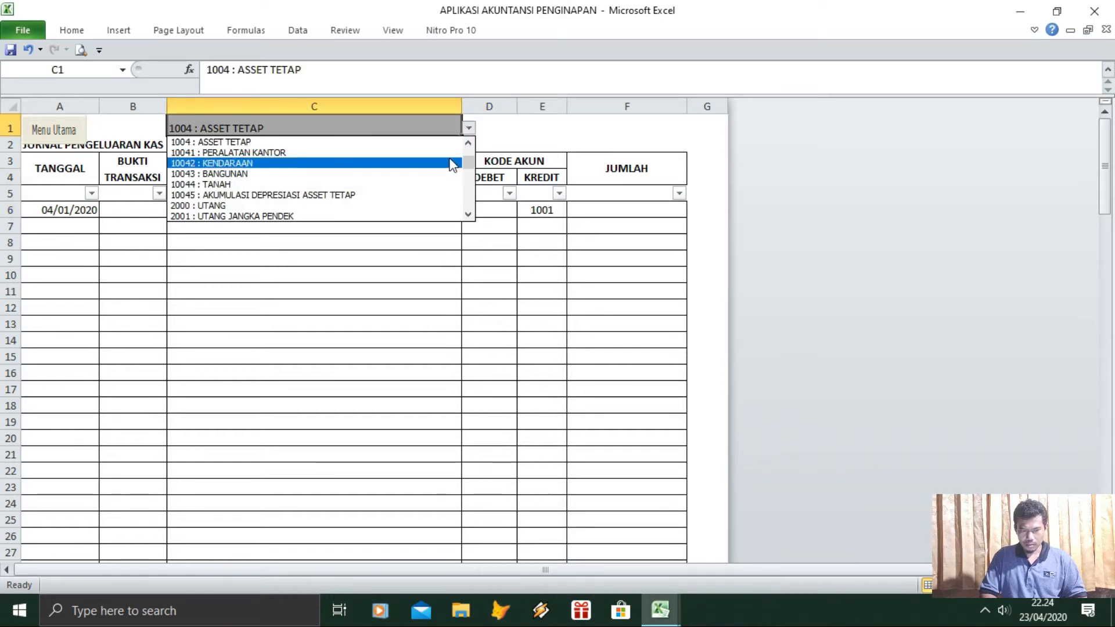
left_click_drag(469, 170, 469, 146)
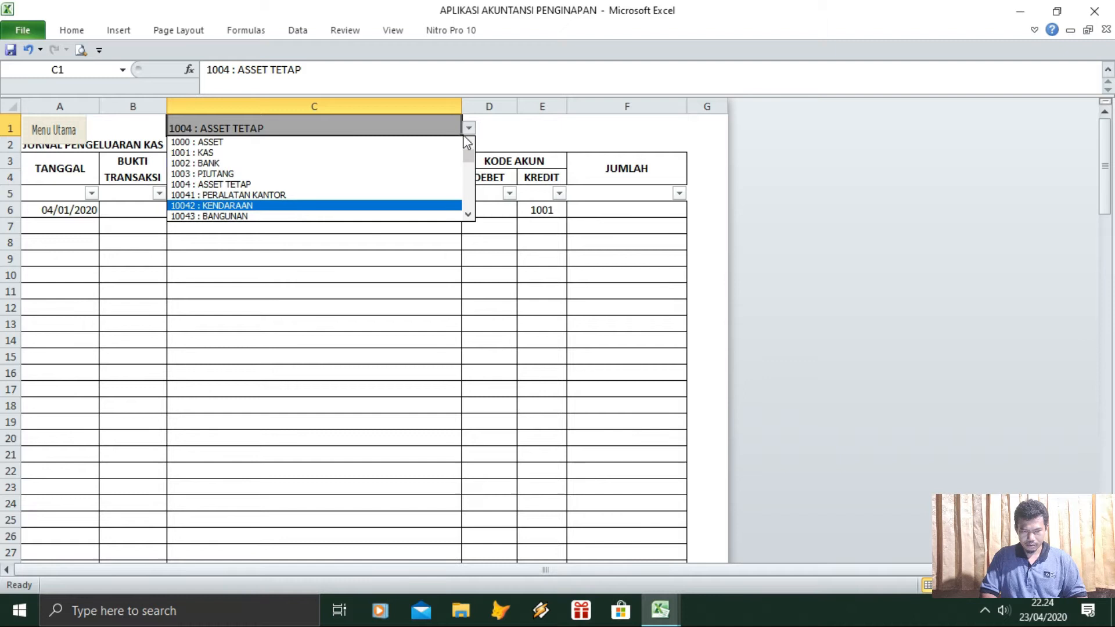
left_click(210, 174)
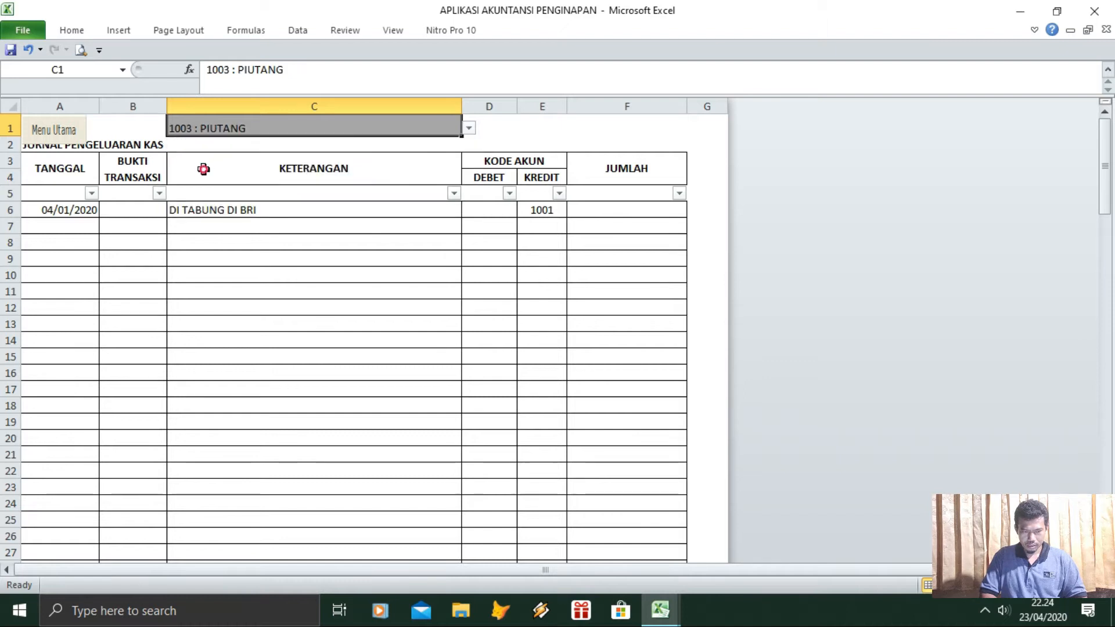
left_click(505, 209)
type("1002")
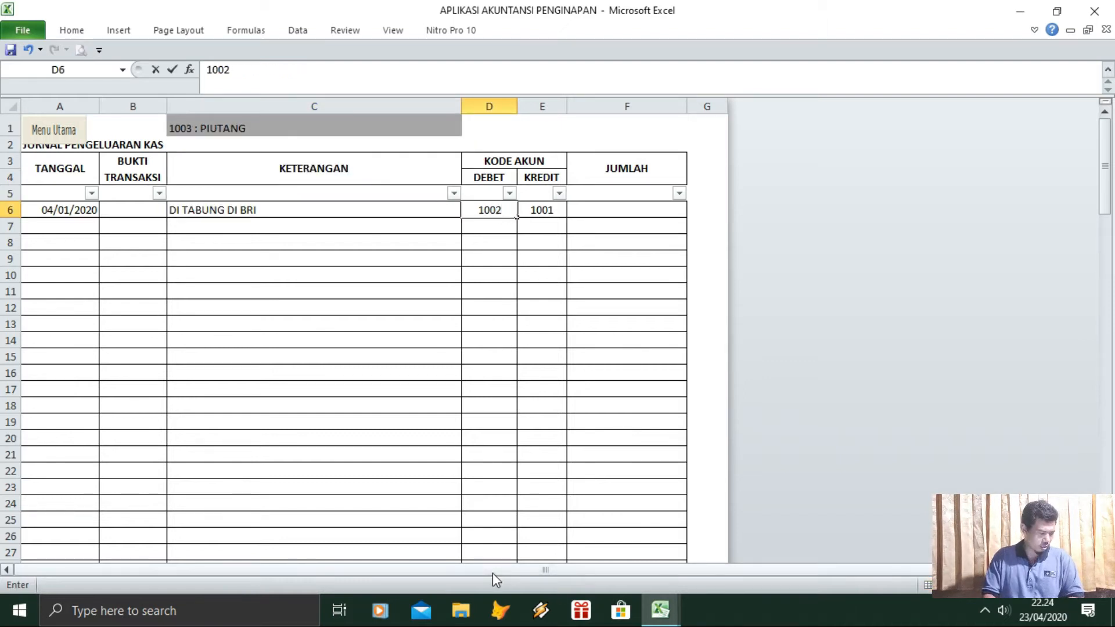
key("Return")
Enter 2000000 in the JUMLAH column of the bank deposit row
key("Up")
key("Right")
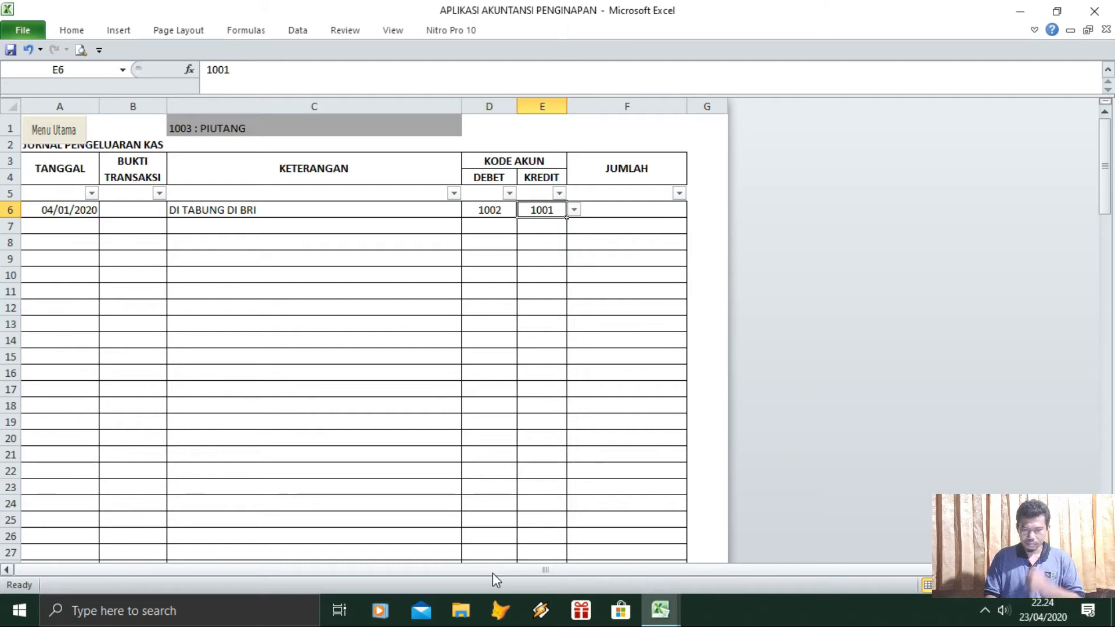
key("Right")
type("200000")
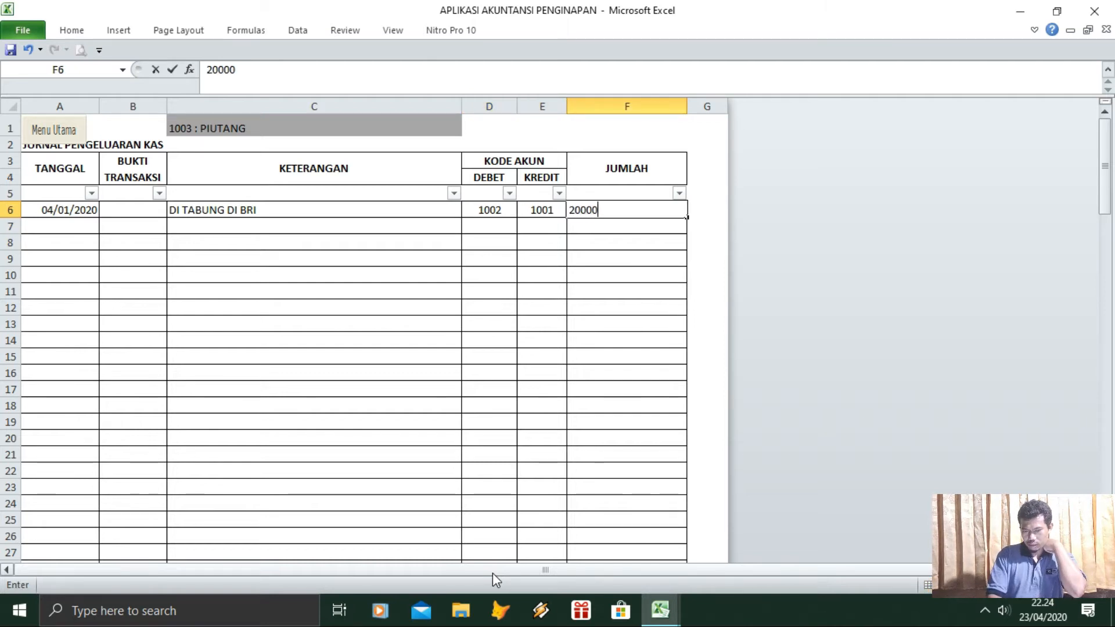
key("Return")
key("Up")
key("F2")
type("0")
key("Return")
Read the 5 January room A2 payment in the STUDI KASUS PENGINAPAN workbook and return to the accounting application workbook
mouse_move(661, 610)
left_click(700, 536)
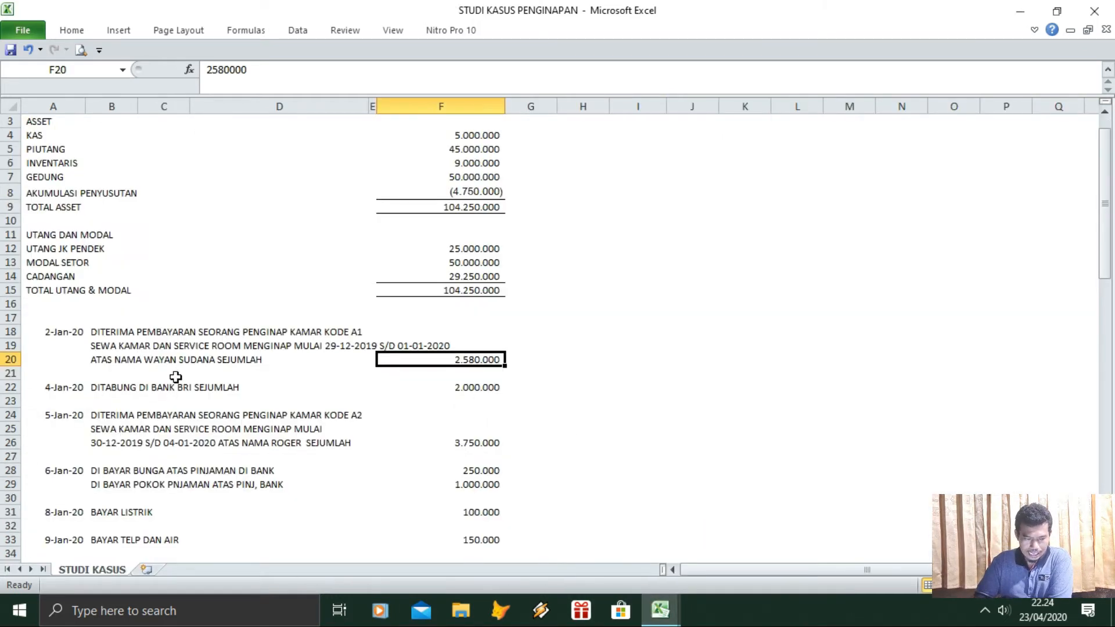
left_click(144, 416)
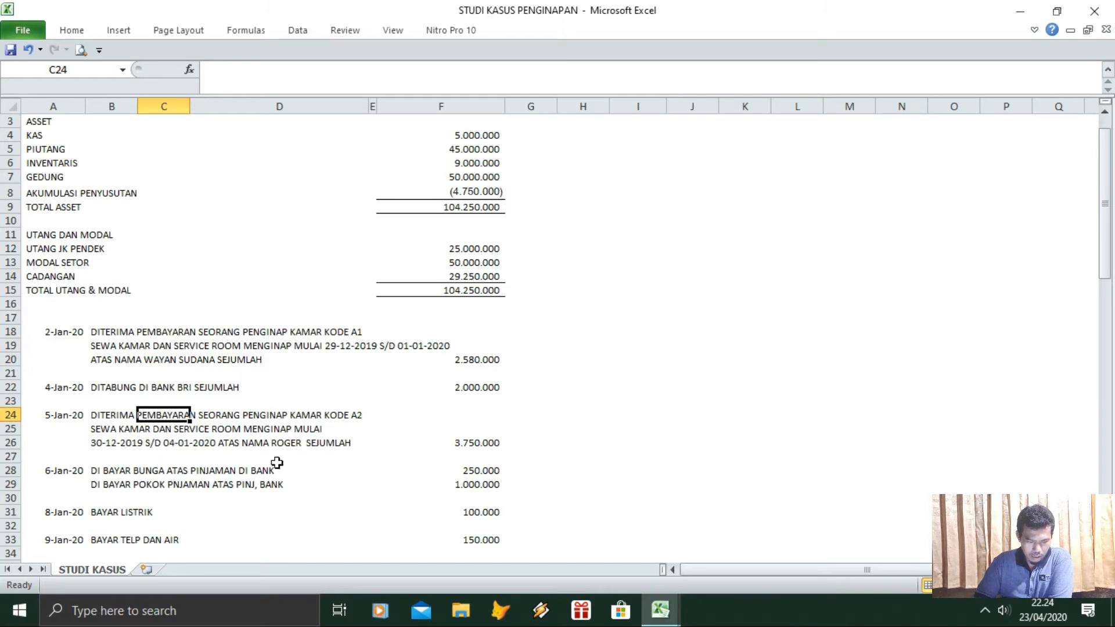
left_click(278, 441)
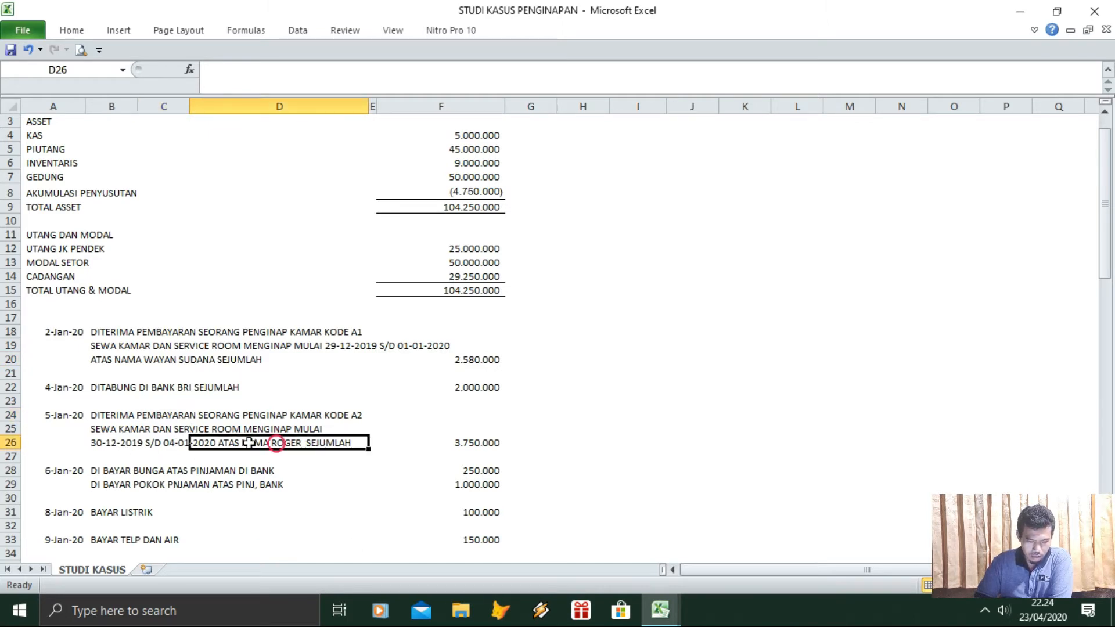
left_click(87, 456)
left_click(347, 415)
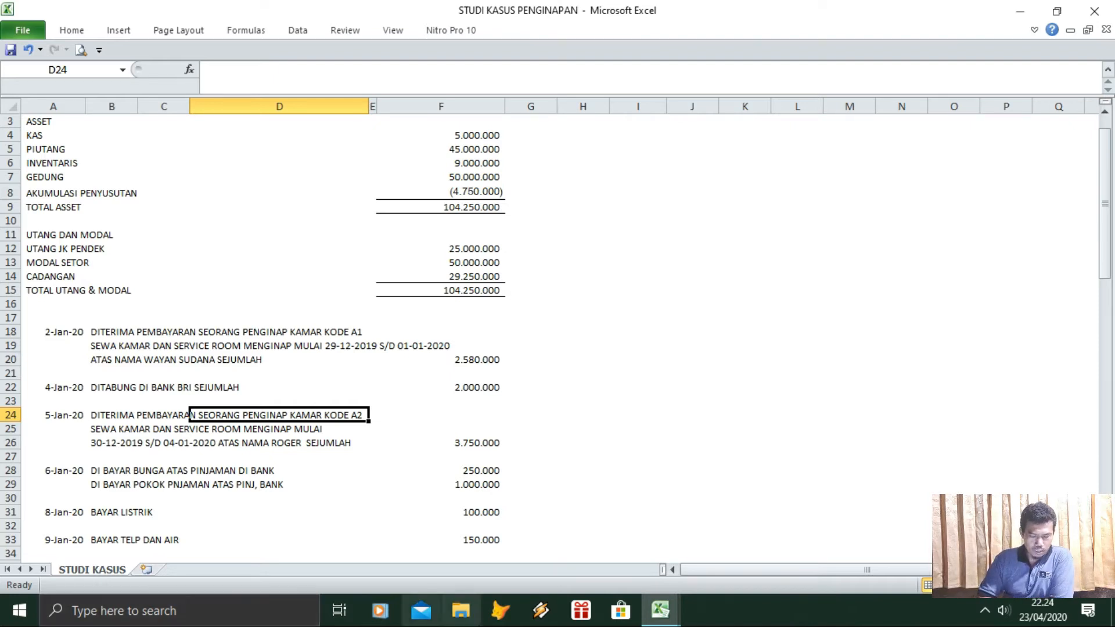
left_click(660, 610)
left_click(591, 556)
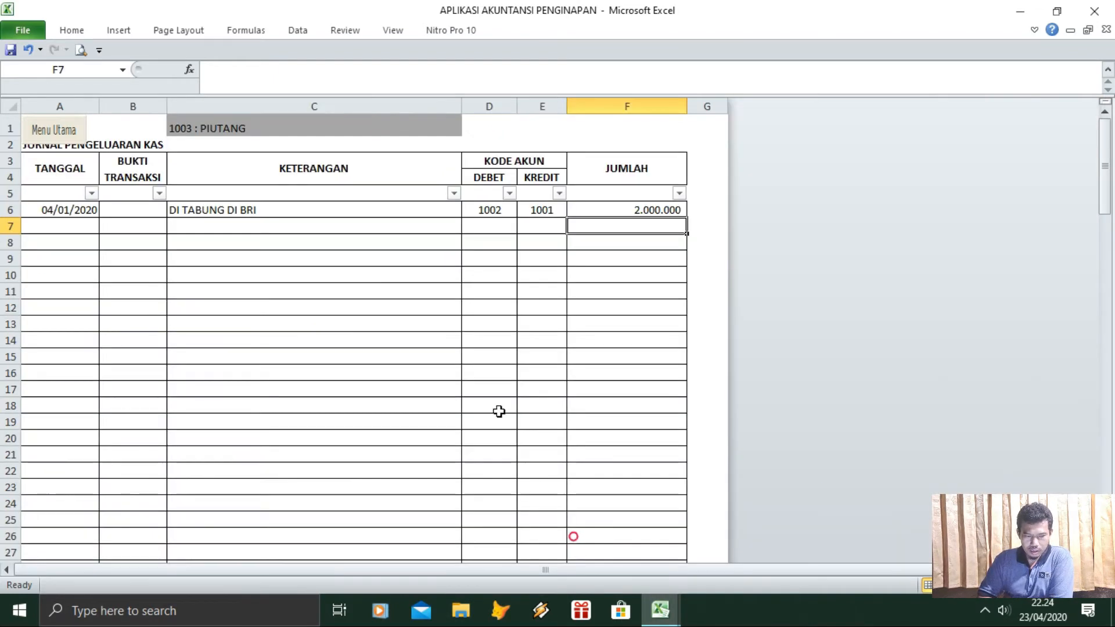
Open the Jurnal Kas Masuk sheet from the main menu and enter the date 05-01-2020 in the next empty TANGGAL row
left_click(82, 226)
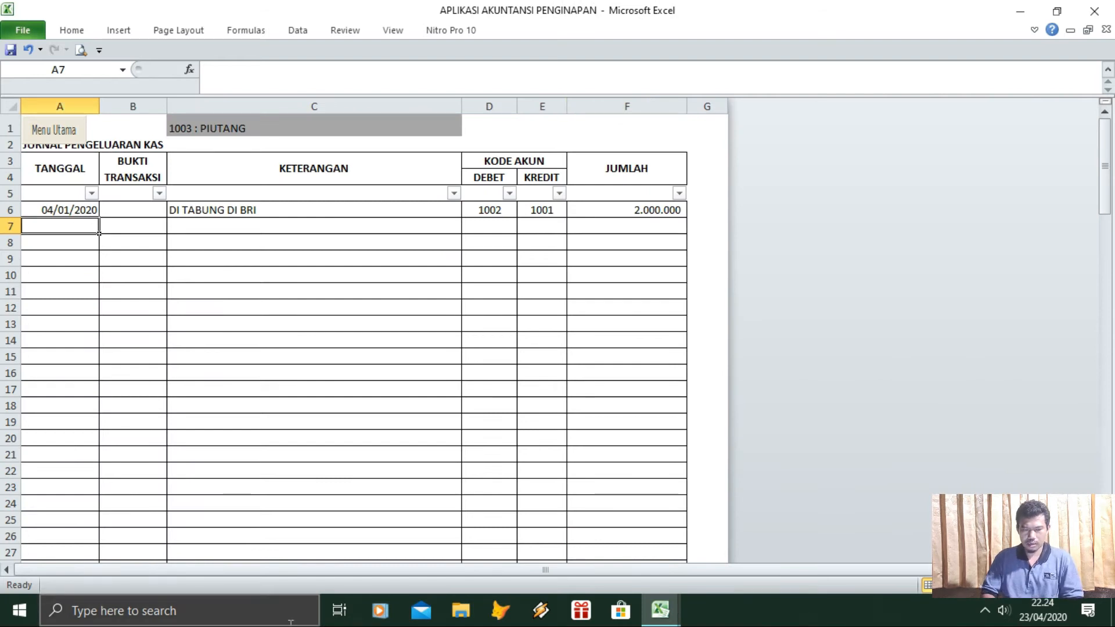
left_click(40, 134)
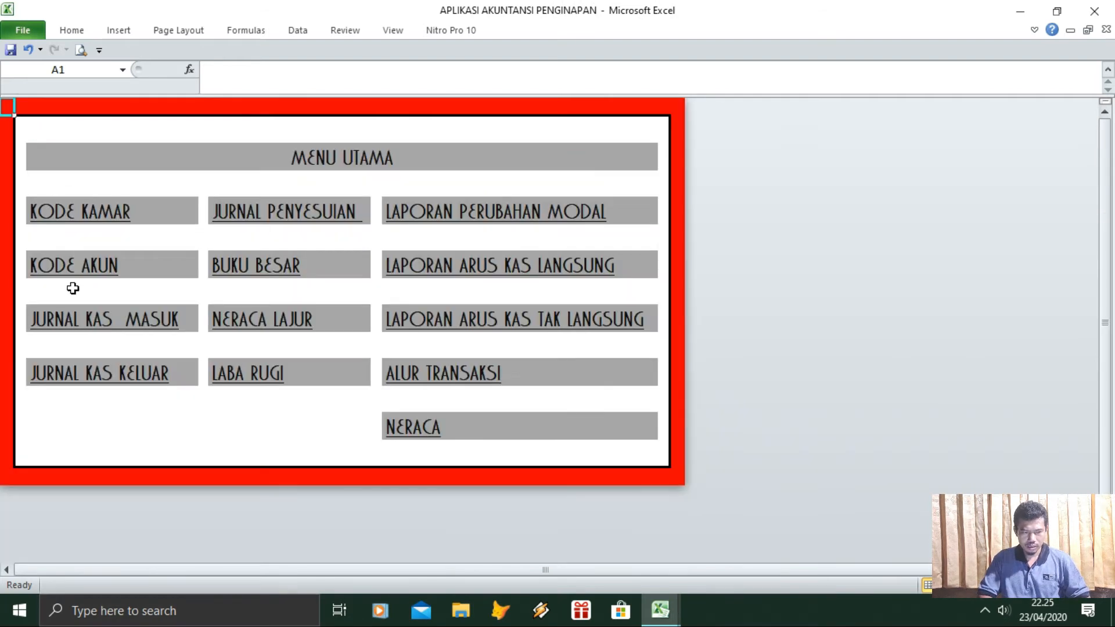
left_click(82, 318)
left_click(49, 269)
type("05-01-2020")
key("Tab")
Copy the description "Pembayaran Sewa Kamar" from the row above into the 5 January receipt row
key("Tab")
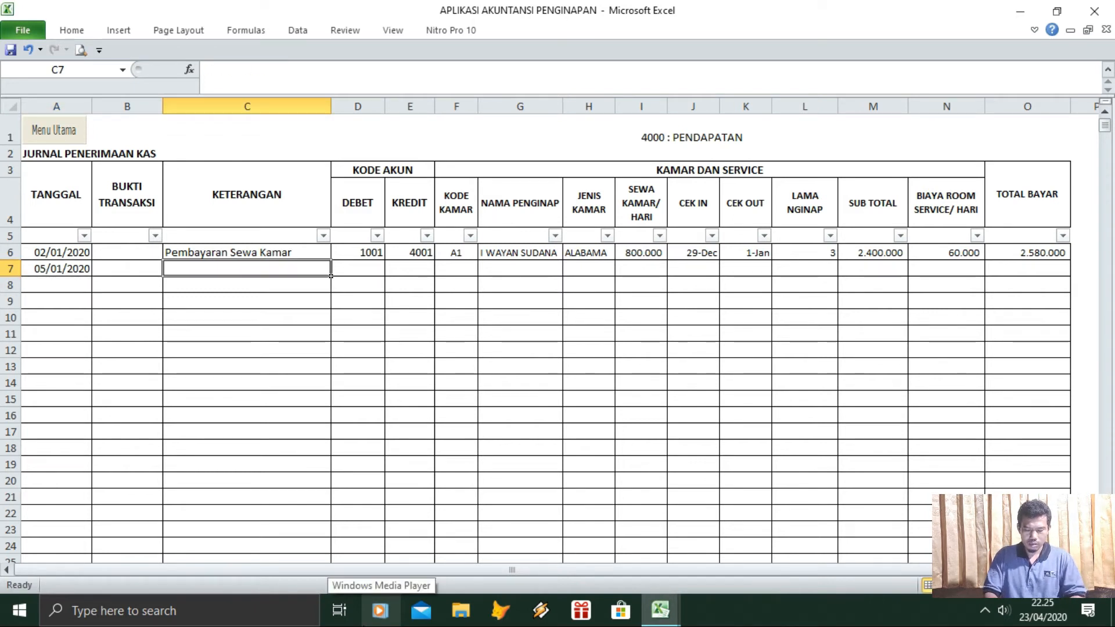
key("Up")
key("ctrl+c")
key("Down")
key("Return")
Enter 1001 as the DEBET account code of the 5 January receipt row
key("Tab")
key("Up")
key("ctrl+c")
key("ctrl+Down")
key("Return")
key("ctrl+Up")
key("Down")
key("Down")
key("Up")
type("1001")
key("Return")
Copy the KREDIT account code 4001 from the row above into the 5 January receipt row
key("Up")
key("Right")
key("Up")
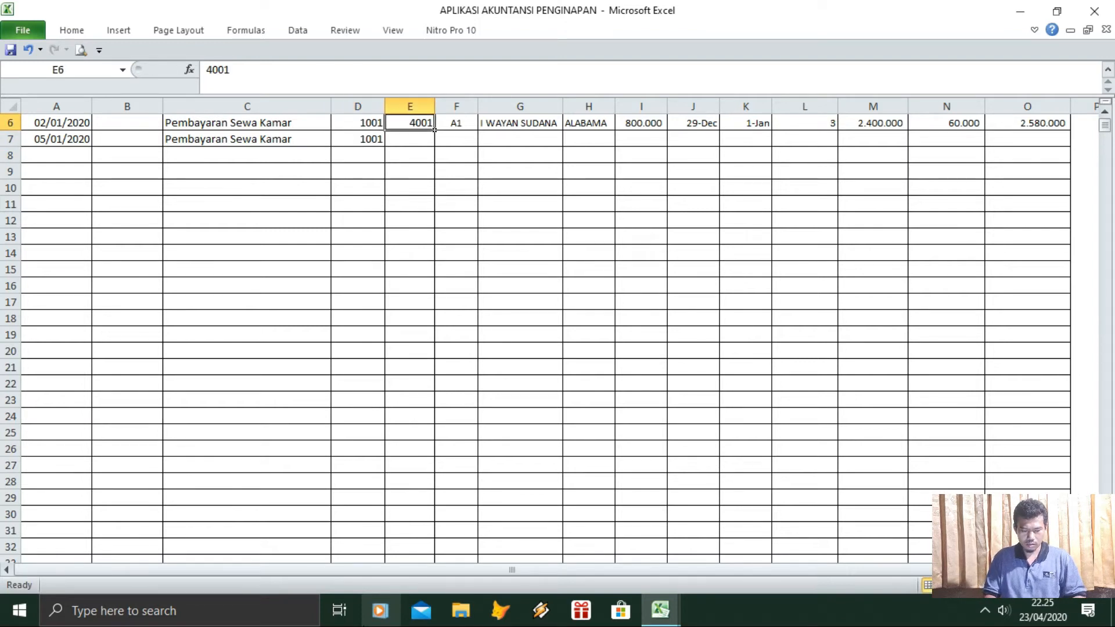
key("ctrl+c")
key("Down")
key("Return")
Enter room code A2 and the guest's name in the 5 January receipt row
key("Right")
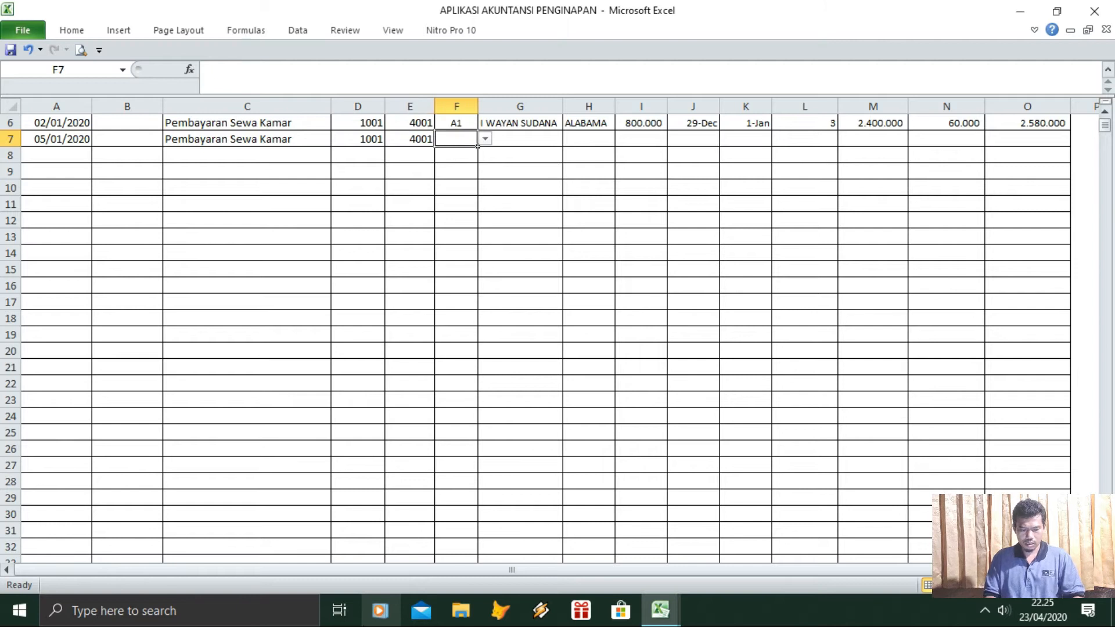
type("A2")
key("Return")
key("Up")
key("Right")
type("RO")
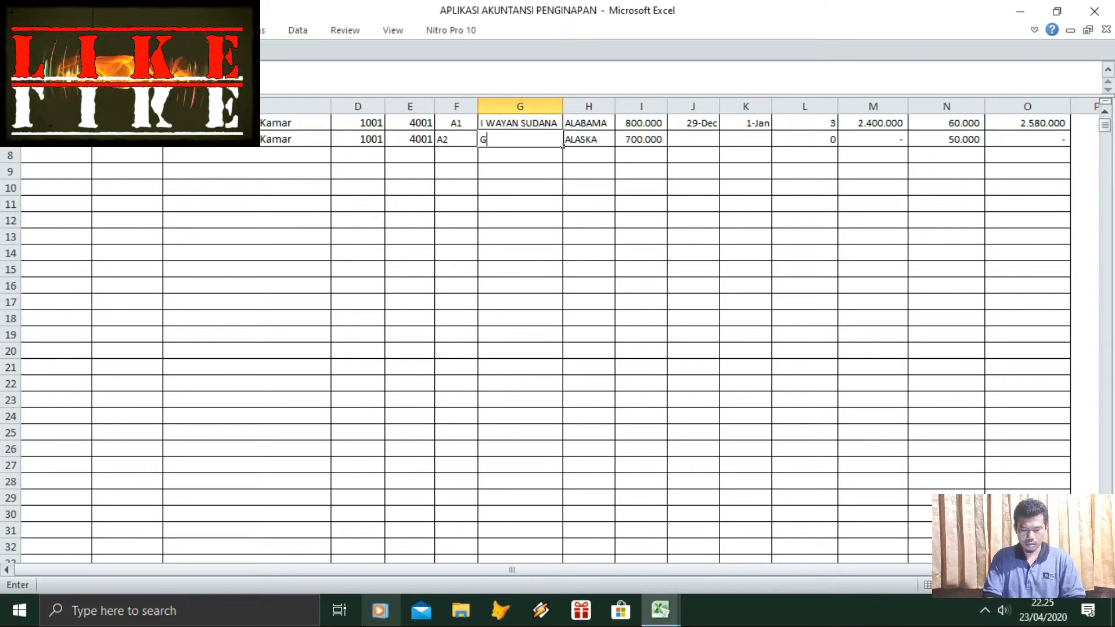
type("GER")
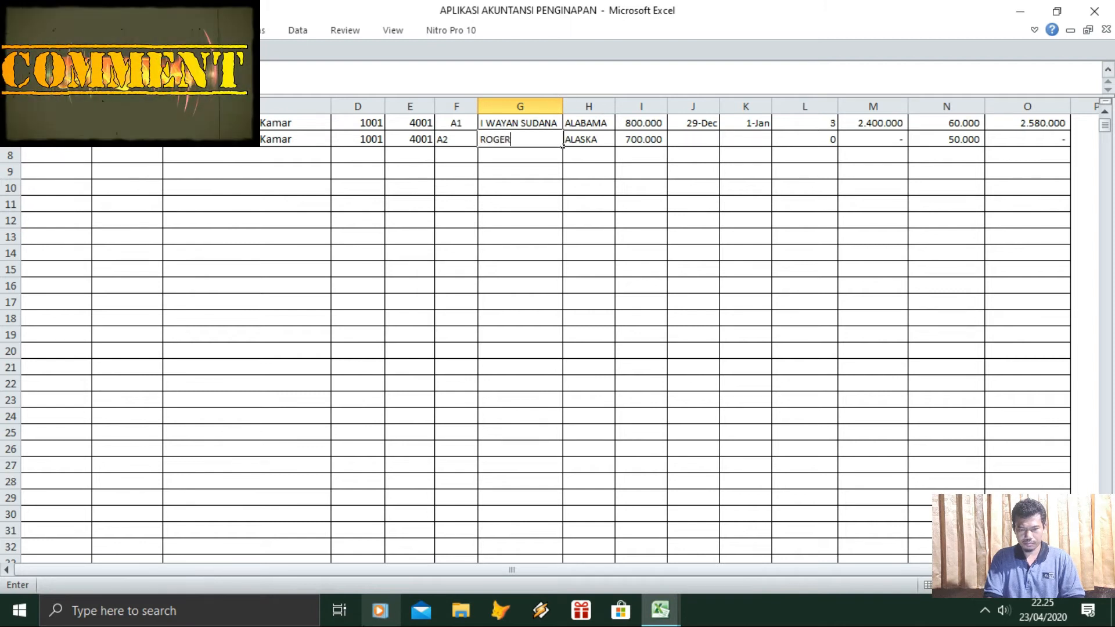
Enter the check-in date 30-12-2019 in the CEK IN column of the room A2 row
key("Right")
key("Right")
key("Right")
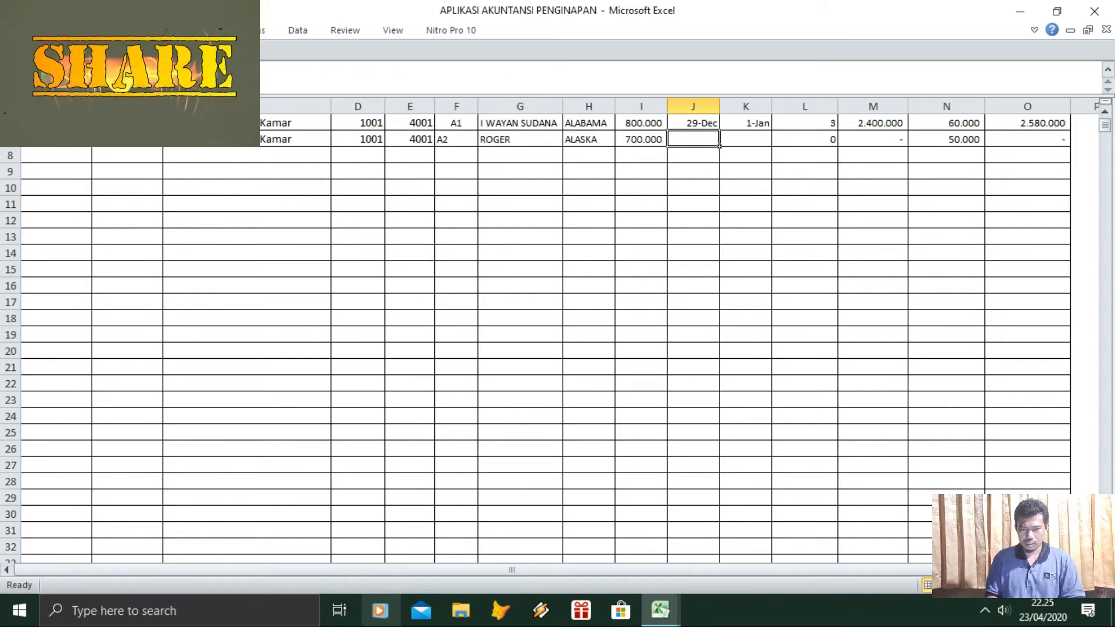
type("30-12-2020")
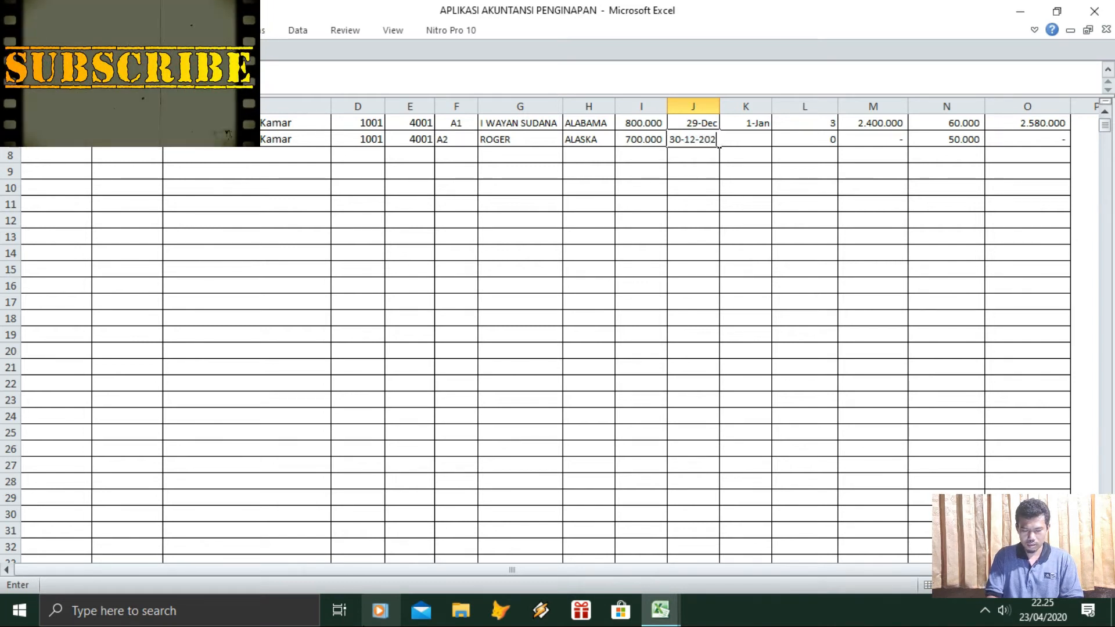
key("BackSpace")
type("19")
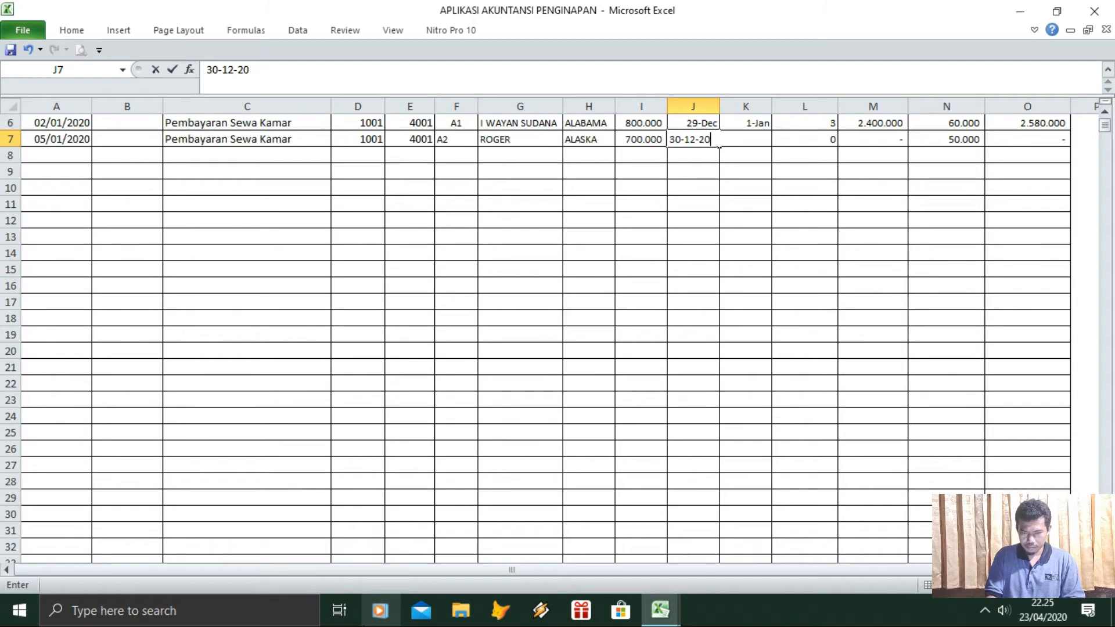
key("Return")
Enter the check-out date 4-01-20 in the CEK OUT column of the room A2 row
key("Right")
type("4")
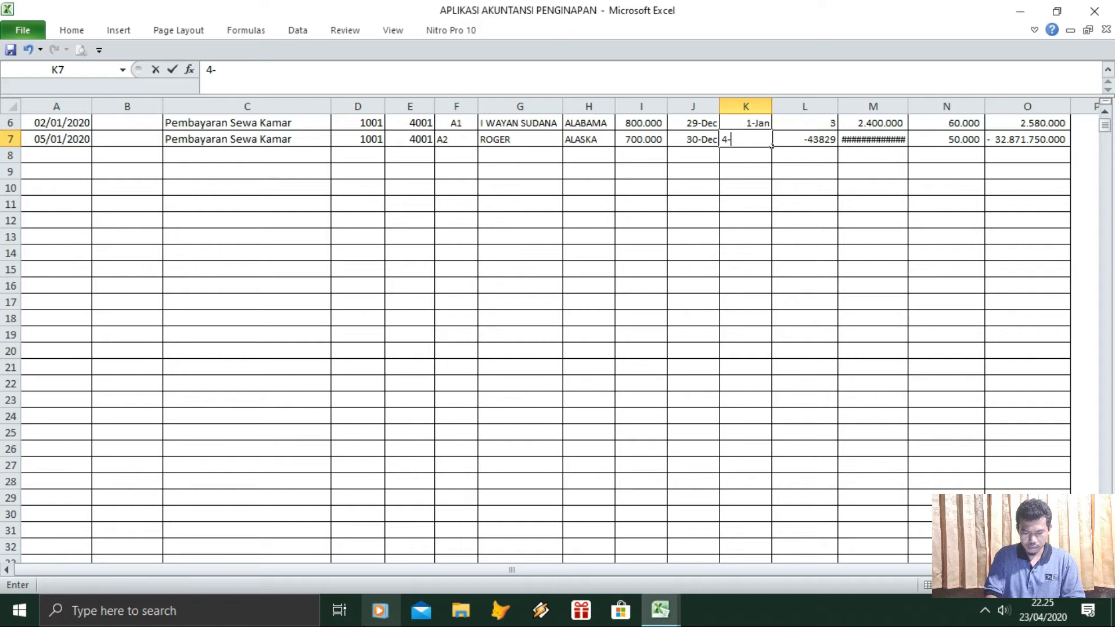
type("-01-20")
key("Return")
Compare the room A2 row's TOTAL BAYAR with the 5 January payment amount in the STUDI KASUS PENGINAPAN workbook
key("Up")
key("Right")
key("Right")
key("Right")
key("Right")
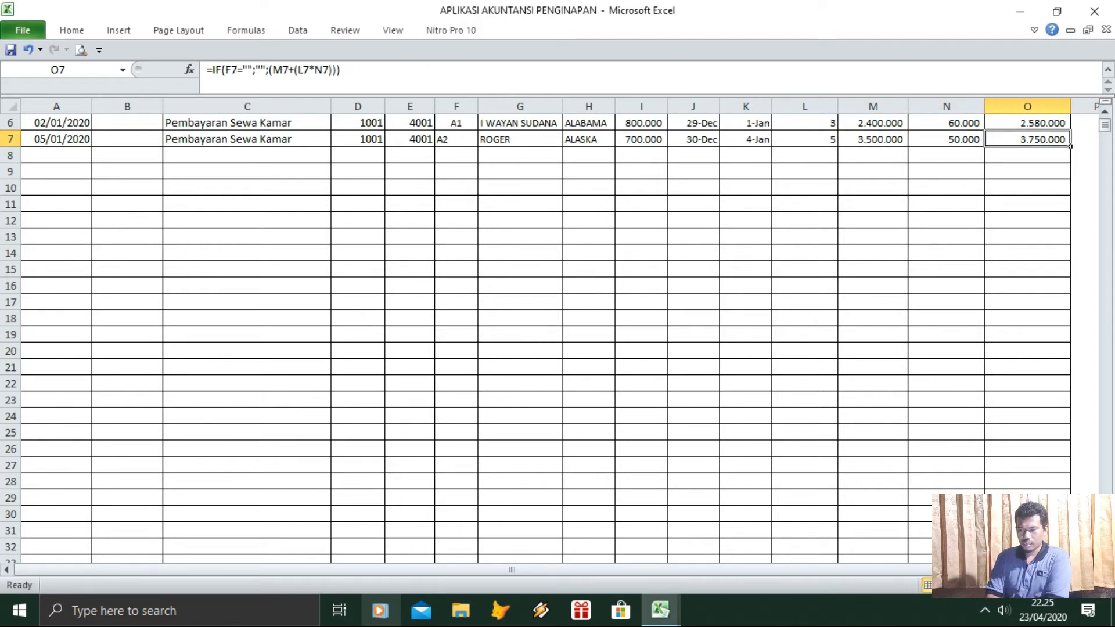
left_click(651, 619)
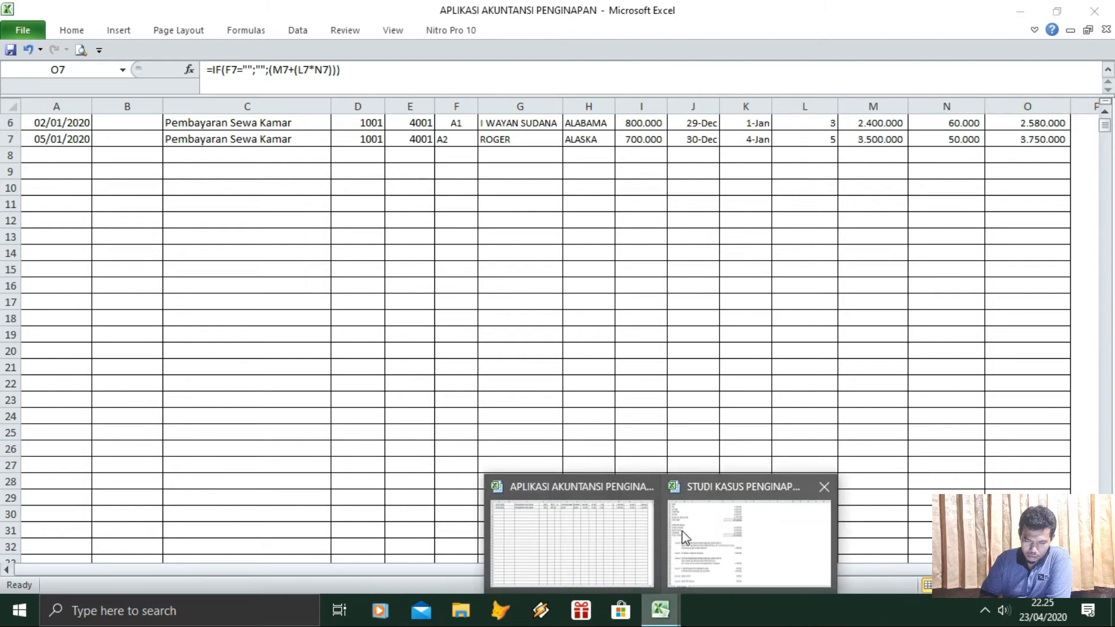
left_click(698, 545)
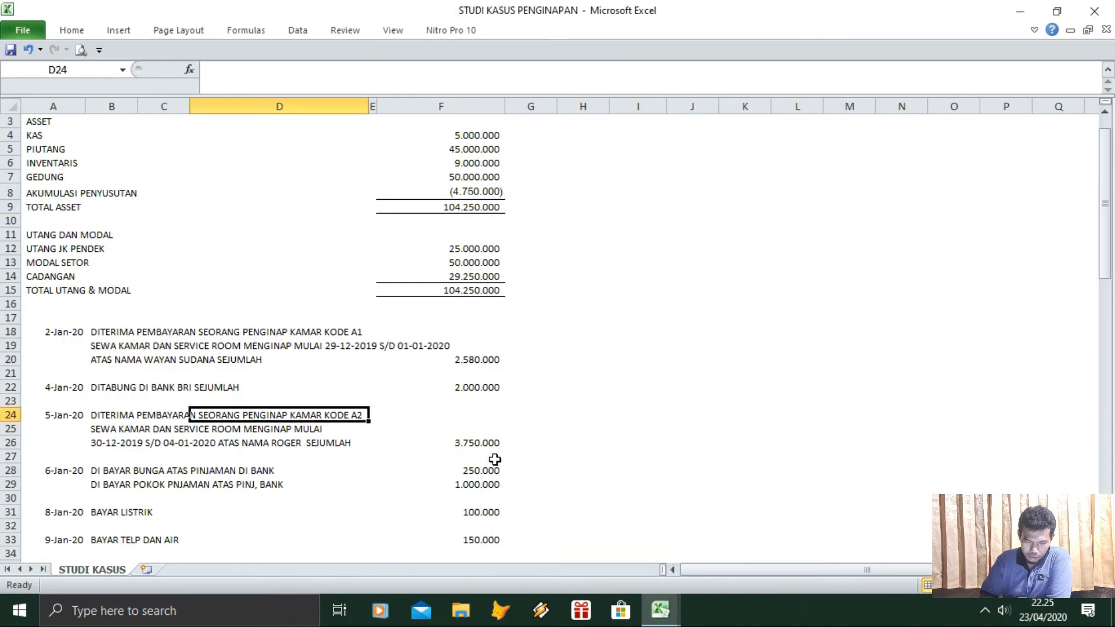
left_click(484, 442)
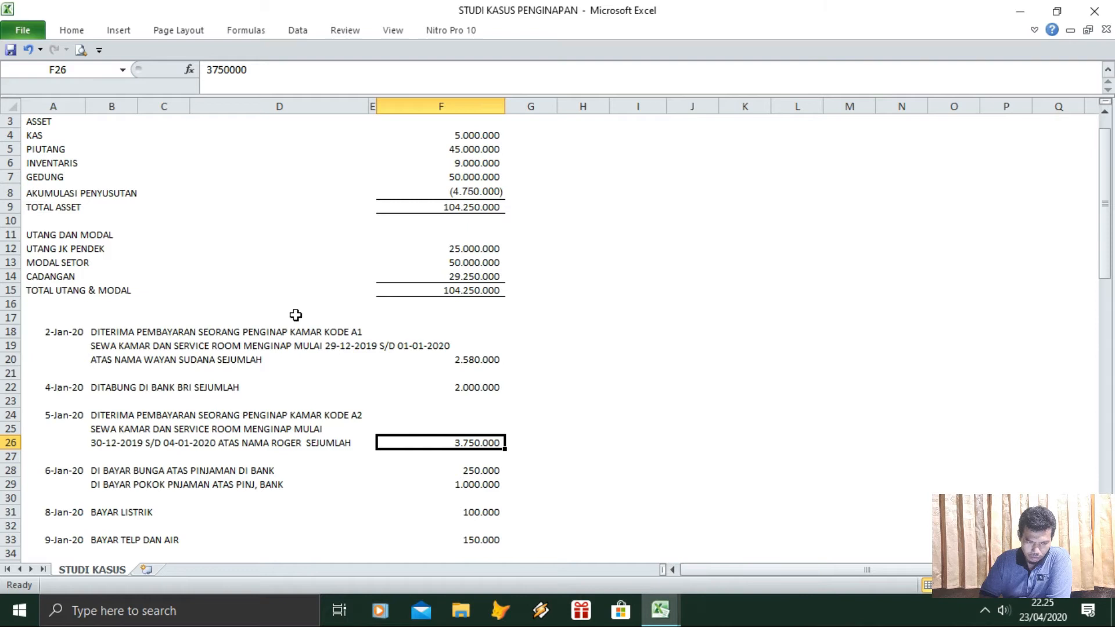
Check the 6 January loan interest payment and the UTANG JK PENDEK balance in the case study
left_click(113, 475)
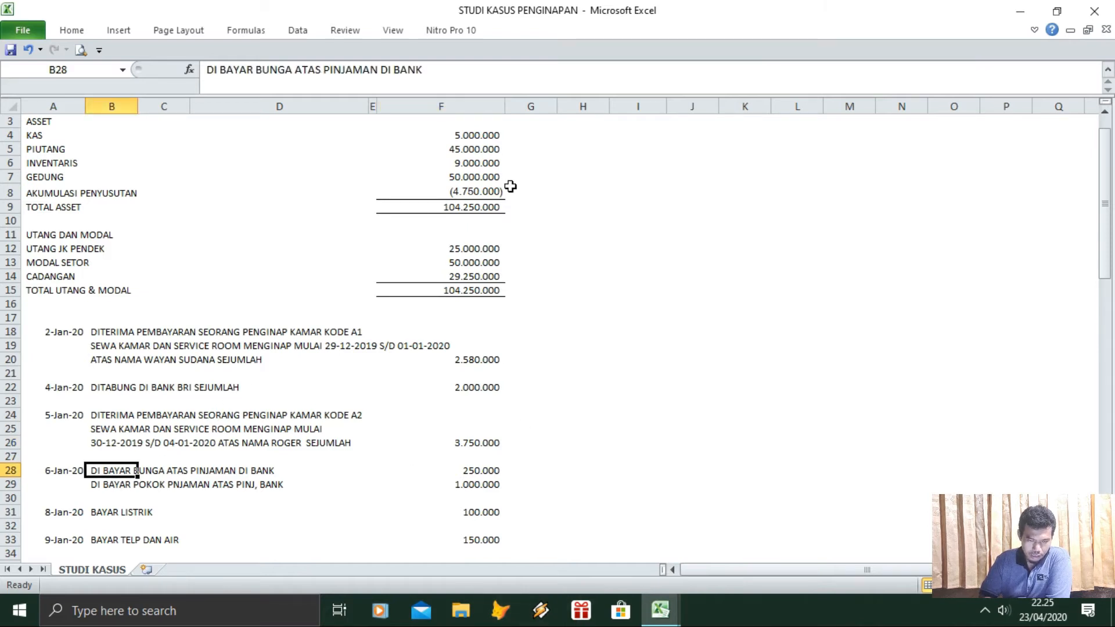
left_click(92, 254)
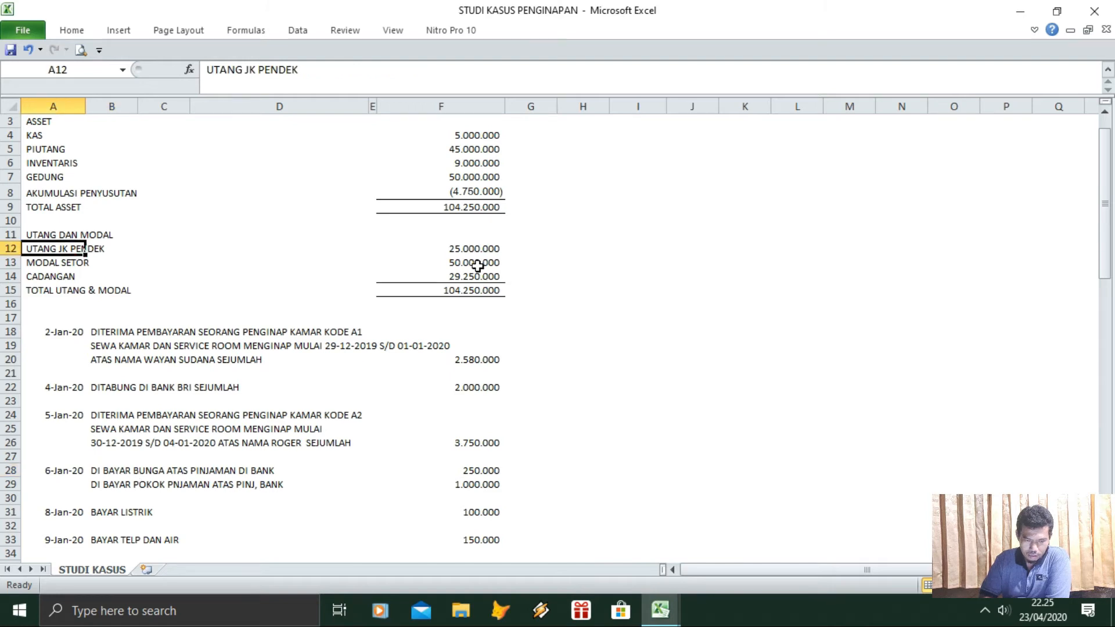
left_click(465, 251)
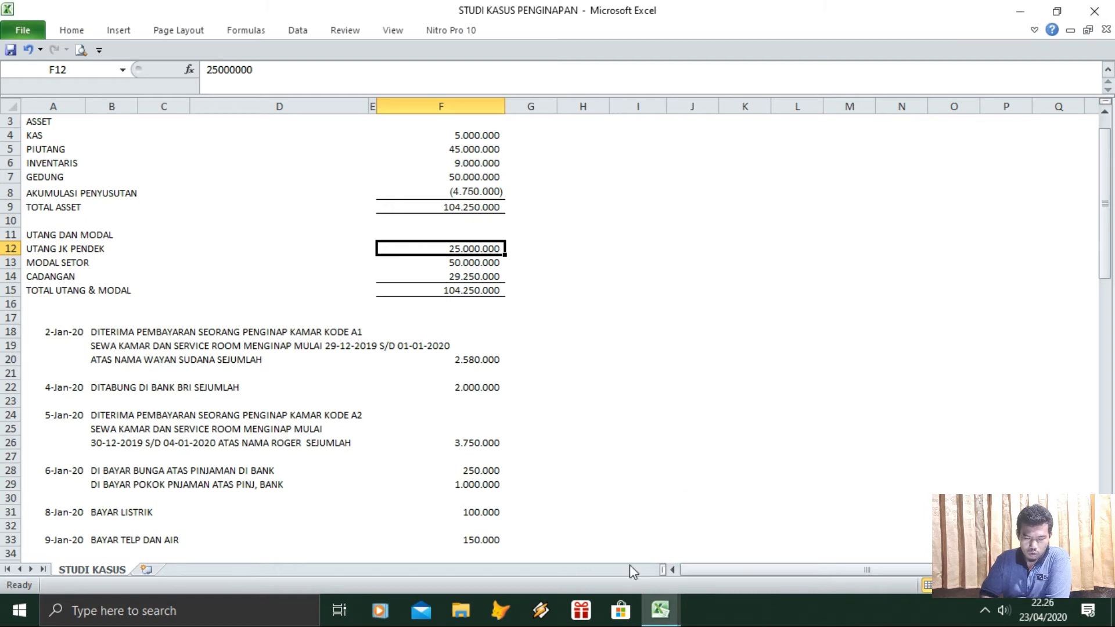
Switch to the APLIKASI AKUNTANSI PENGINAPAN workbook and open JURNAL PENGELUARAN KAS from its main menu
mouse_move(651, 610)
mouse_move(613, 579)
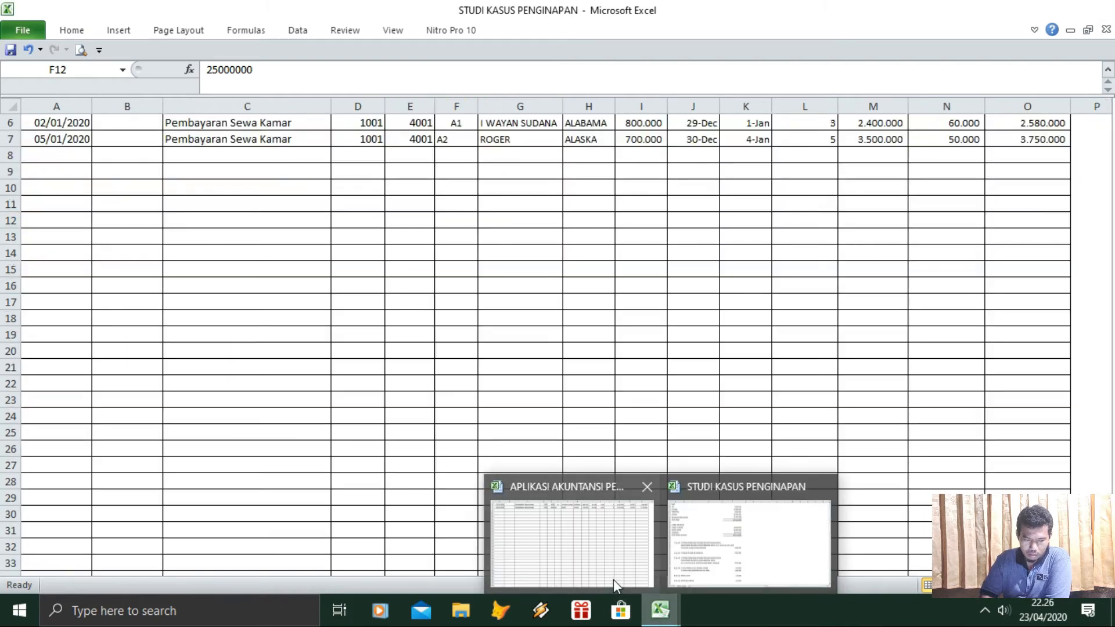
mouse_move(773, 562)
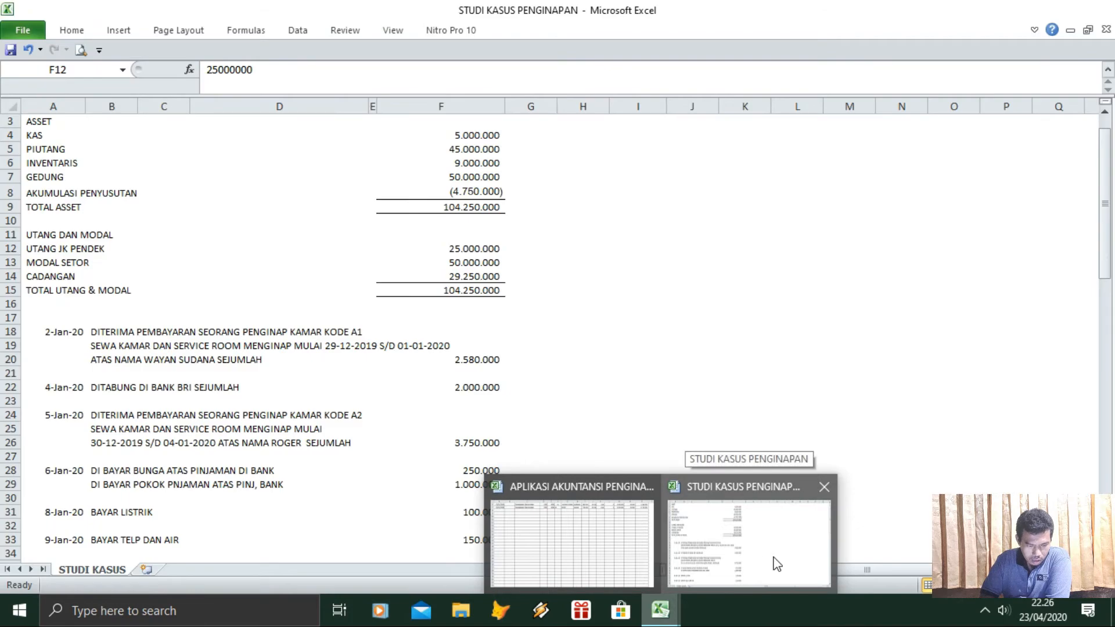
left_click(605, 523)
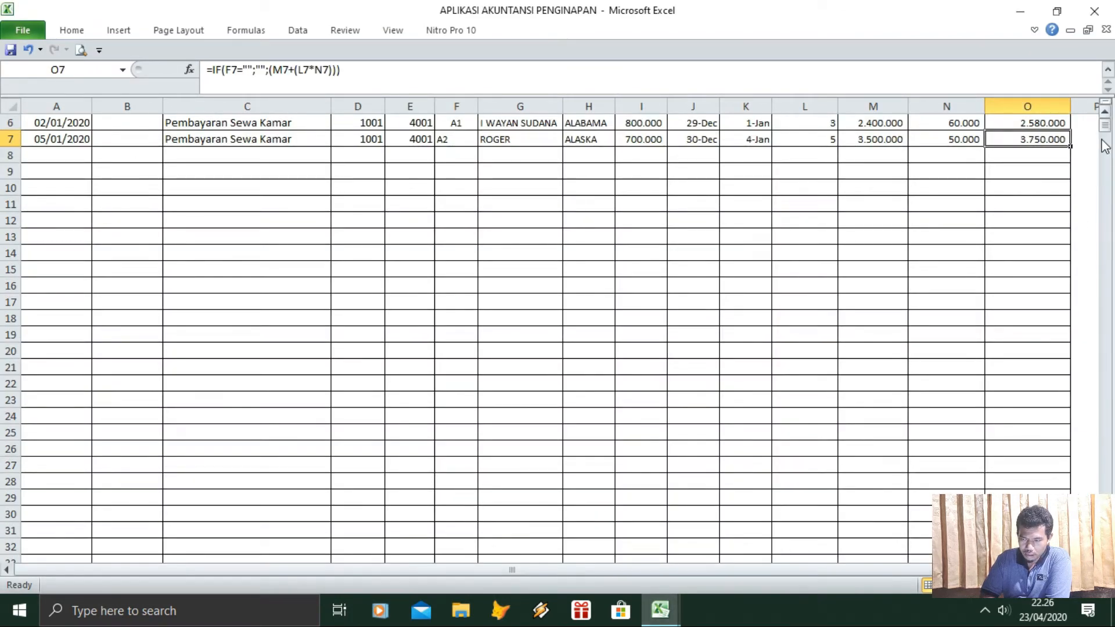
left_click_drag(1106, 129, 1101, 110)
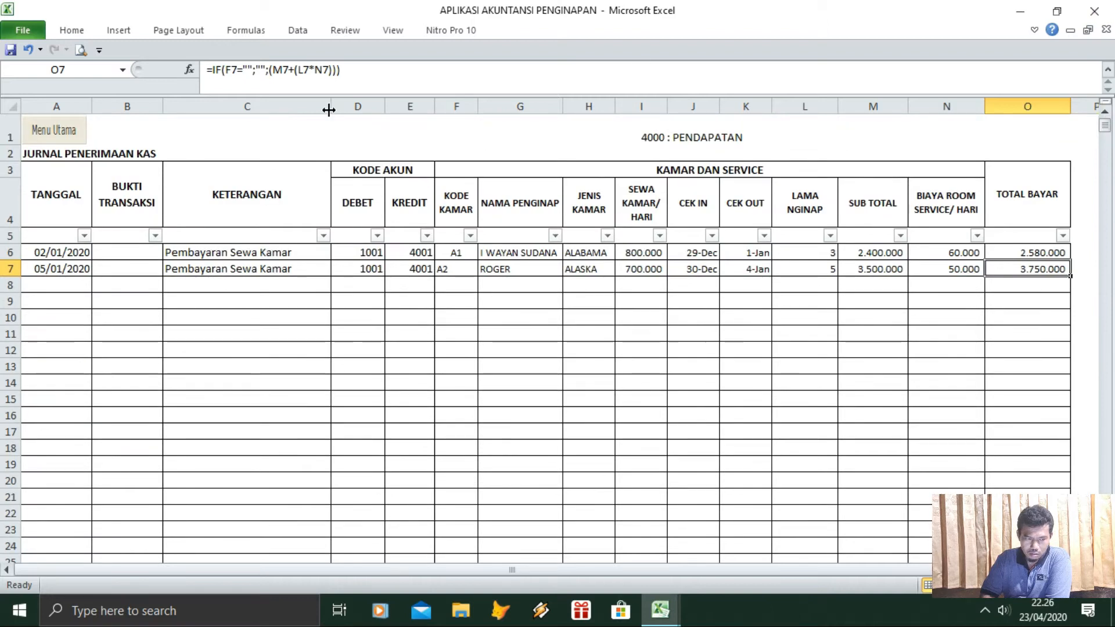
left_click(71, 137)
left_click(101, 359)
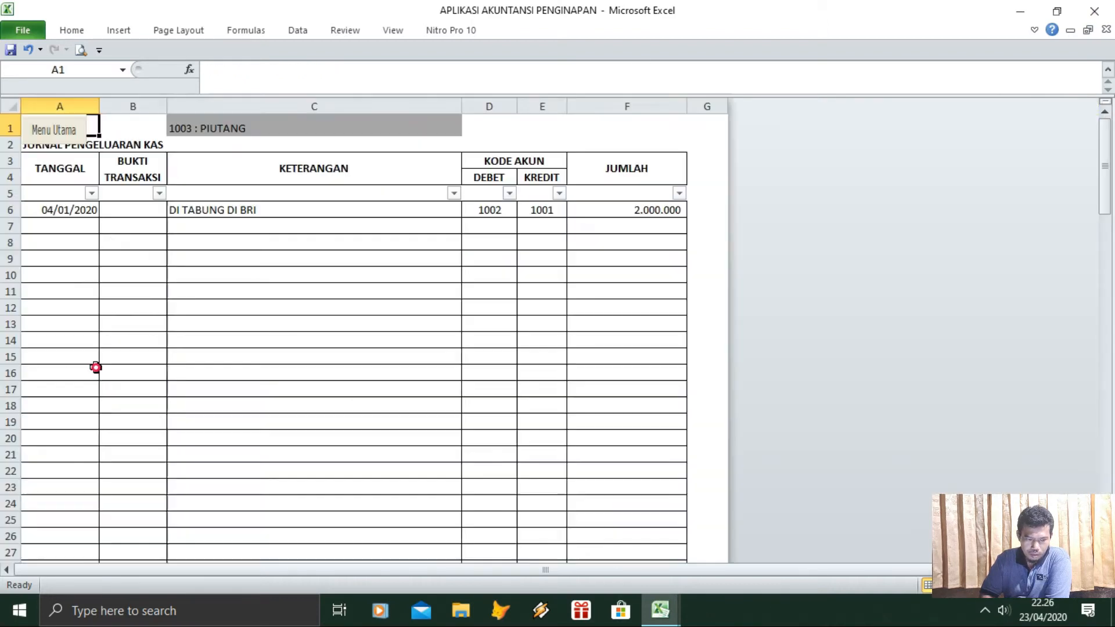
Enter the date 06-01-20 in the first empty TANGGAL cell of the cash payments journal
left_click(72, 233)
type("06")
type("-")
type("1-")
key("BackSpace")
type("20")
key("Return")
key("Up")
key("F2")
key("BackSpace")
key("BackSpace")
key("BackSpace")
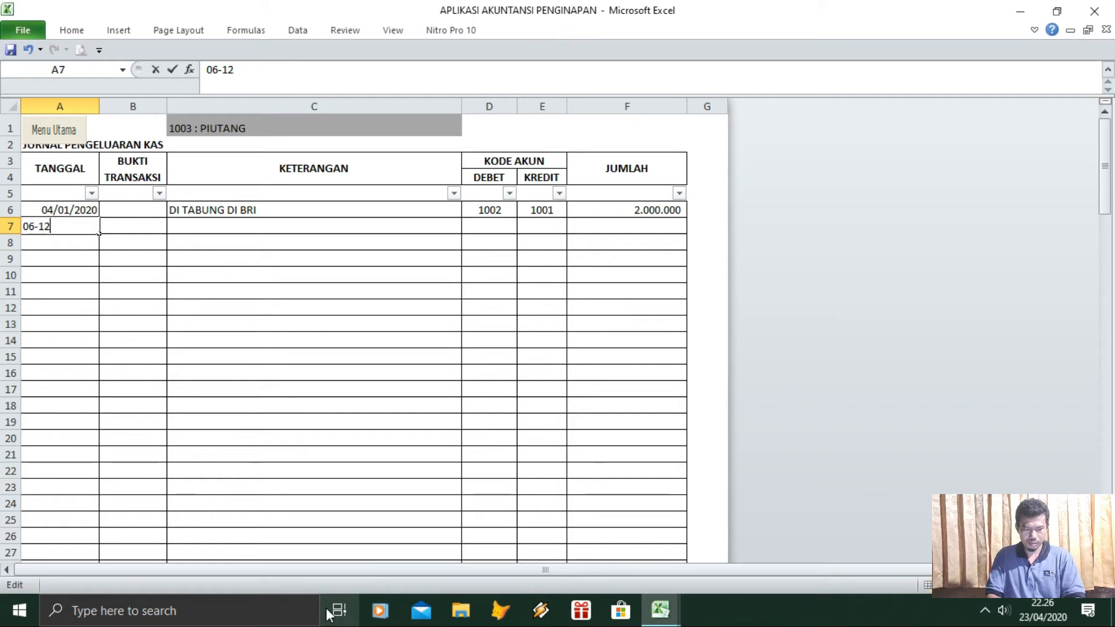
type("01-2")
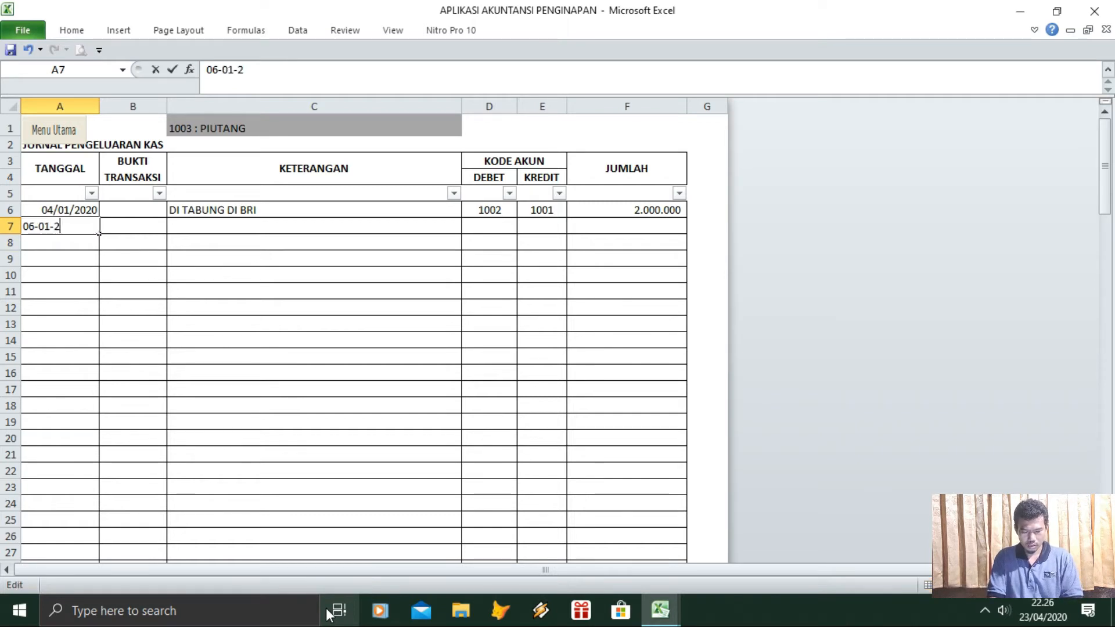
type("0")
key("Return")
key("Up")
key("Right")
key("Right")
type("pEMBAYARAN n")
type("bunga")
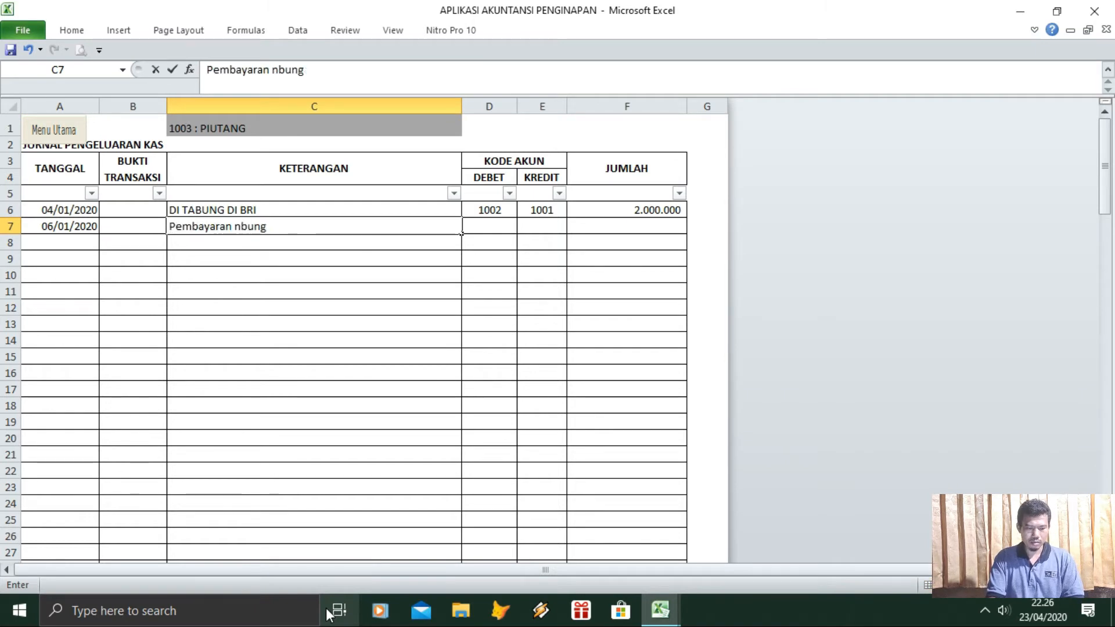
key("BackSpace")
key("BackSpace")
key("BackSpace")
key("BackSpace")
key("BackSpace")
key("BackSpace")
key("BackSpace")
type("embaa")
key("BackSpace")
key("BackSpace")
key("BackSpace")
key("BackSpace")
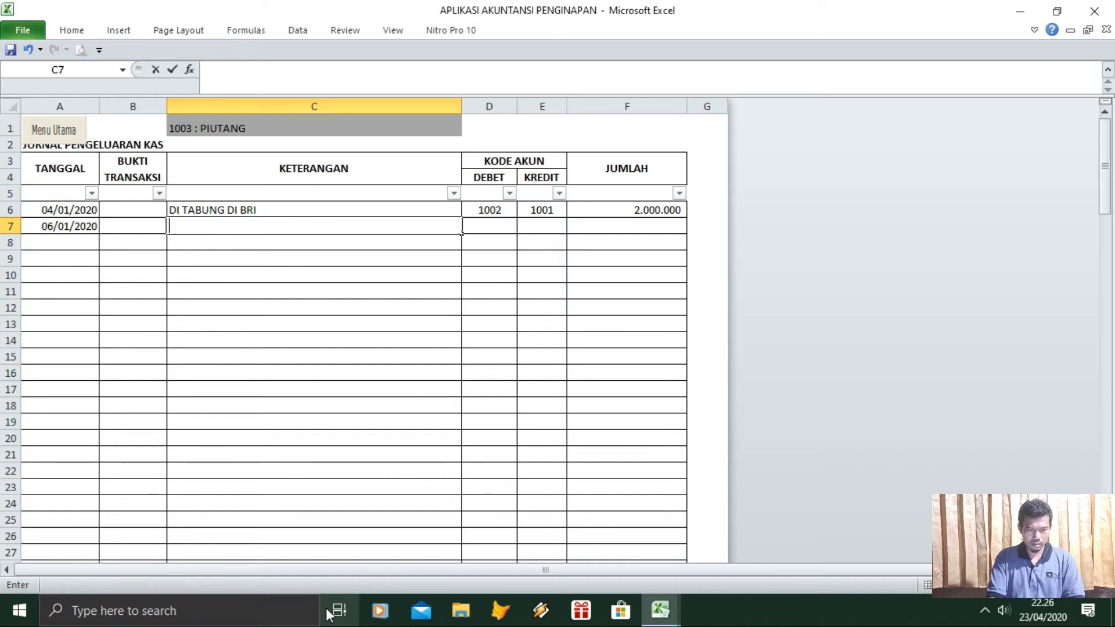
Enter the descriptions PEMBAYARAN BUNGA PINJAMAN in the 6 January row and PEMBAYARAN POKOK PINJAMAN in the row below
type("PEMBAYARAN BU")
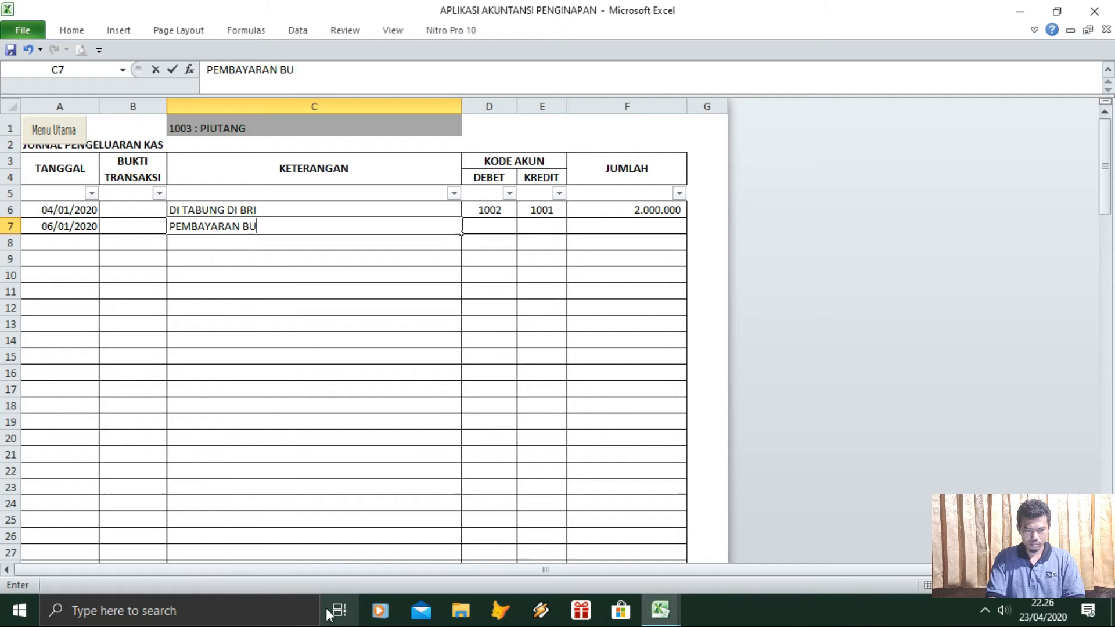
type("NGA PINJAMAN")
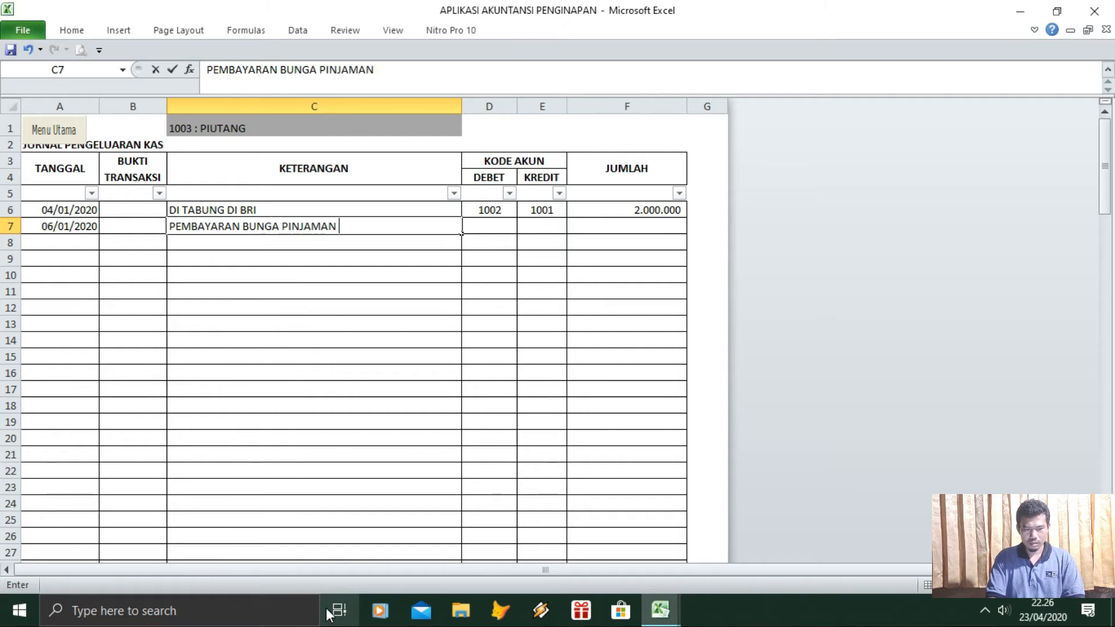
key("Return")
type("PEMBAY")
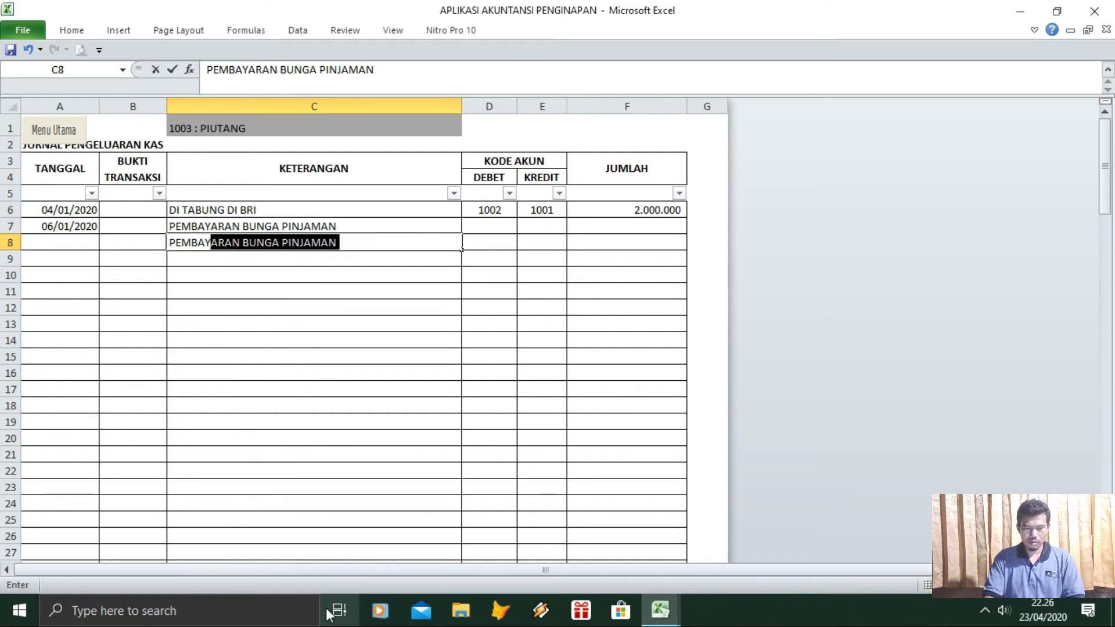
type("ARAN POKOK PINJAMAN")
key("Return")
Copy the 6 January date into the TANGGAL cell of the PEMBAYARAN POKOK PINJAMAN row
key("Up")
key("Left")
key("Up")
key("Left")
key("ctrl+c")
key("Down")
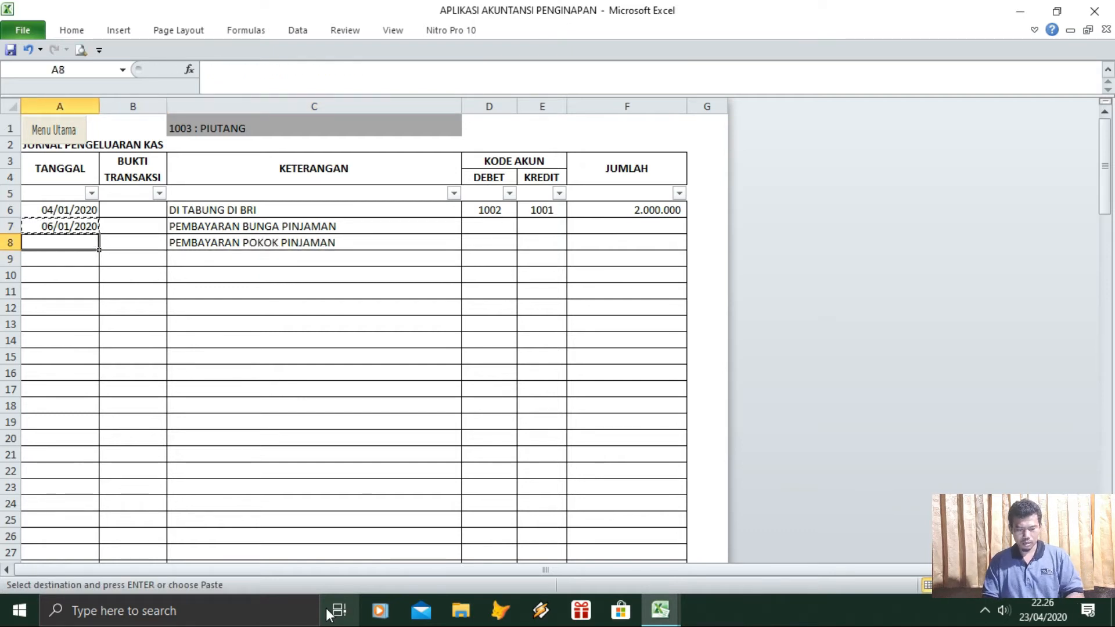
key("Return")
Check the 6 January loan interest and principal amounts in the STUDI KASUS PENGINAPAN workbook, and return to the cash payments journal
mouse_move(682, 607)
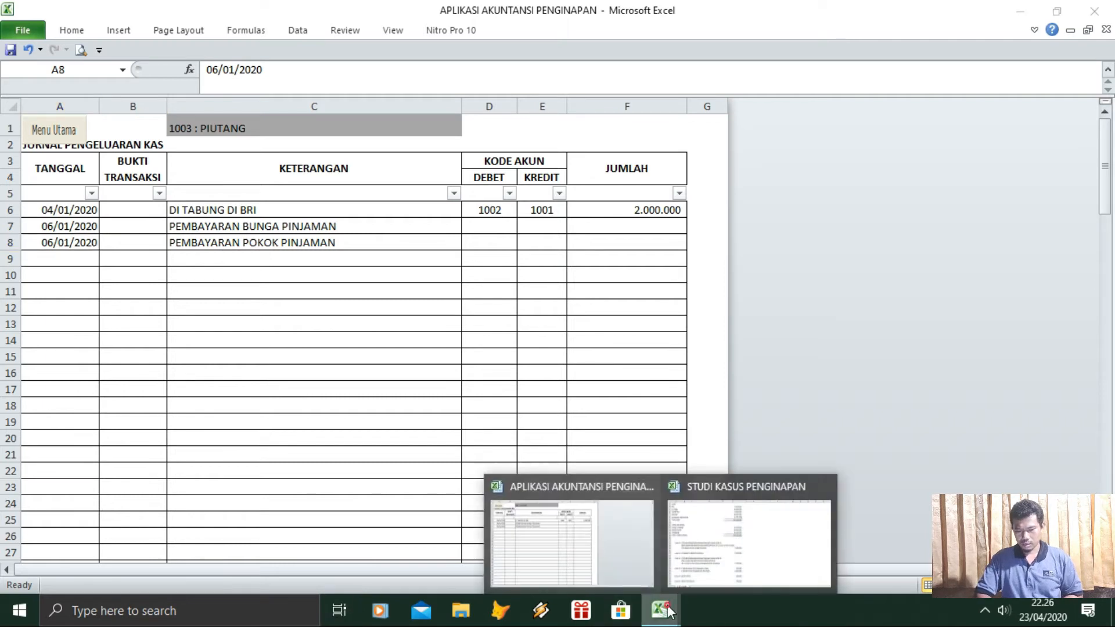
left_click(580, 531)
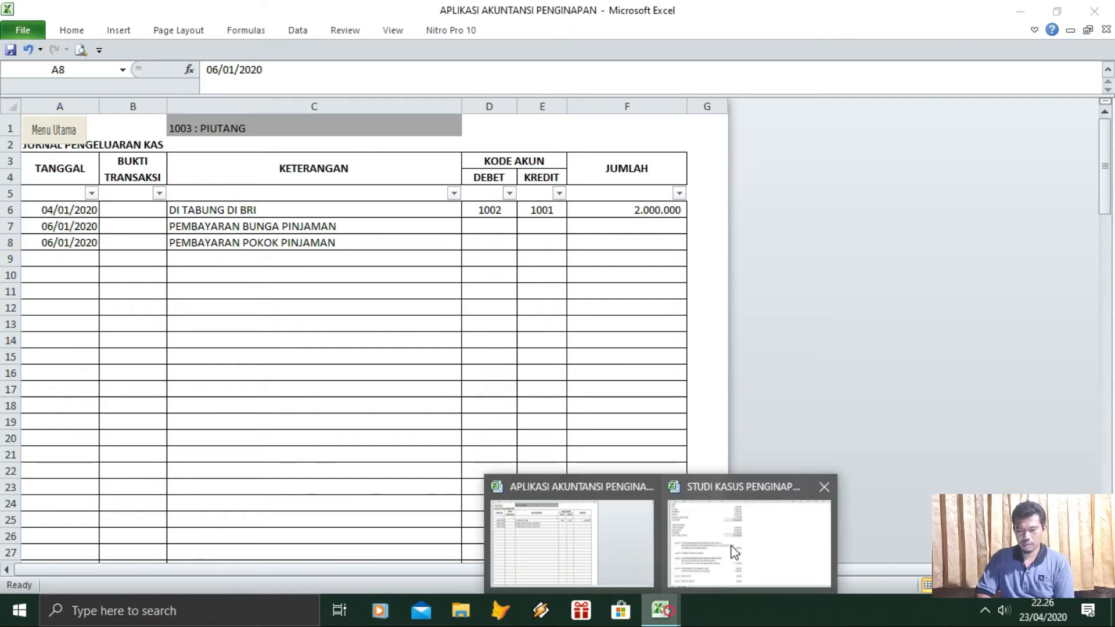
left_click(728, 545)
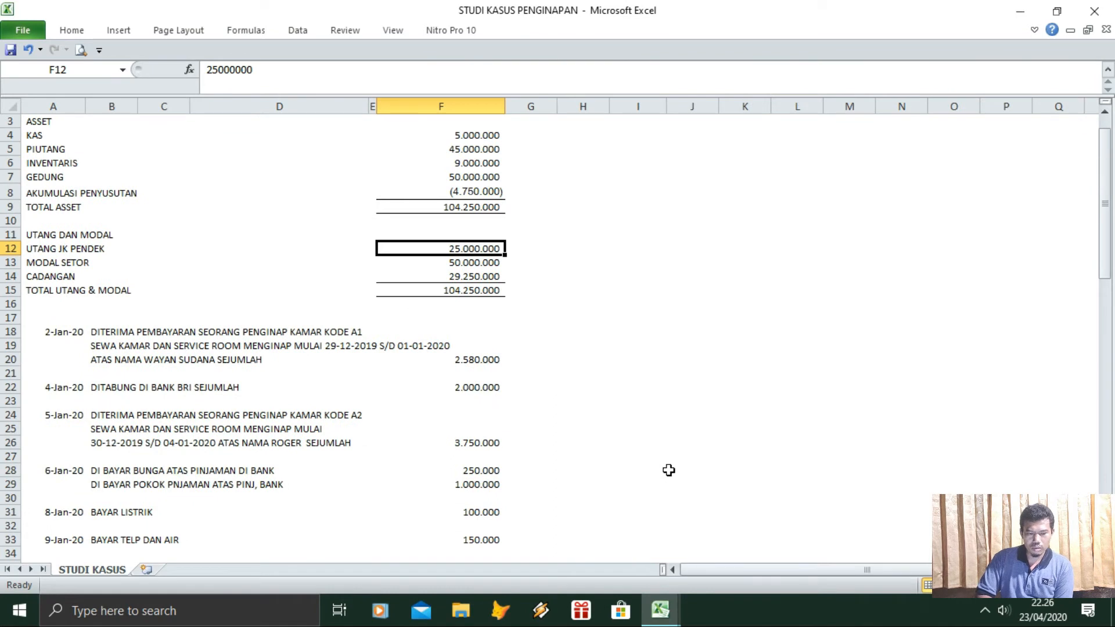
left_click(485, 468)
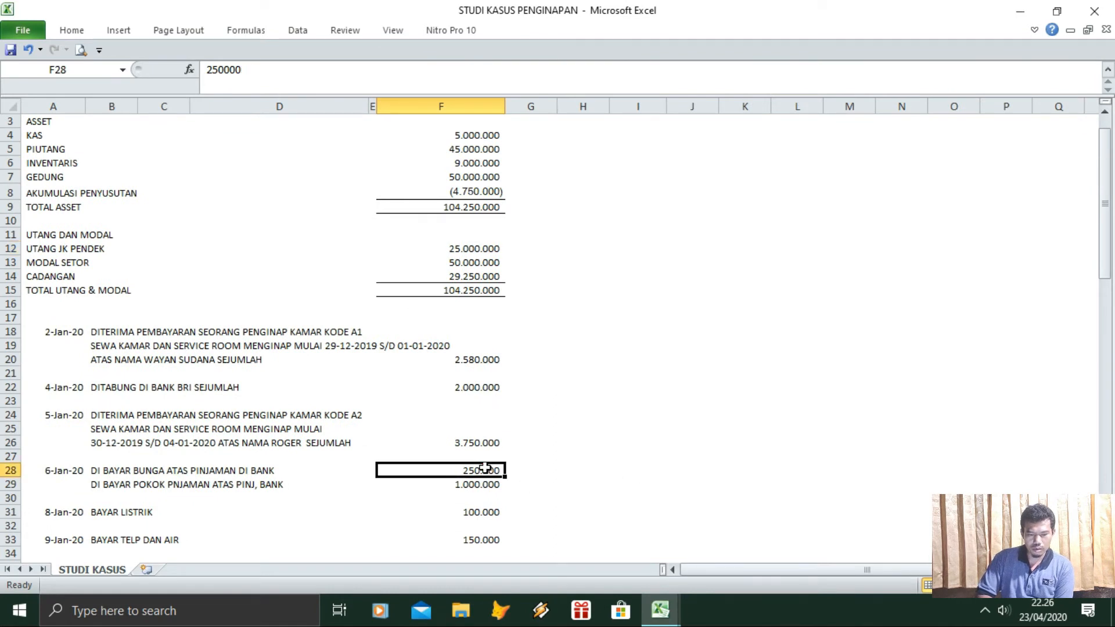
left_click(483, 489)
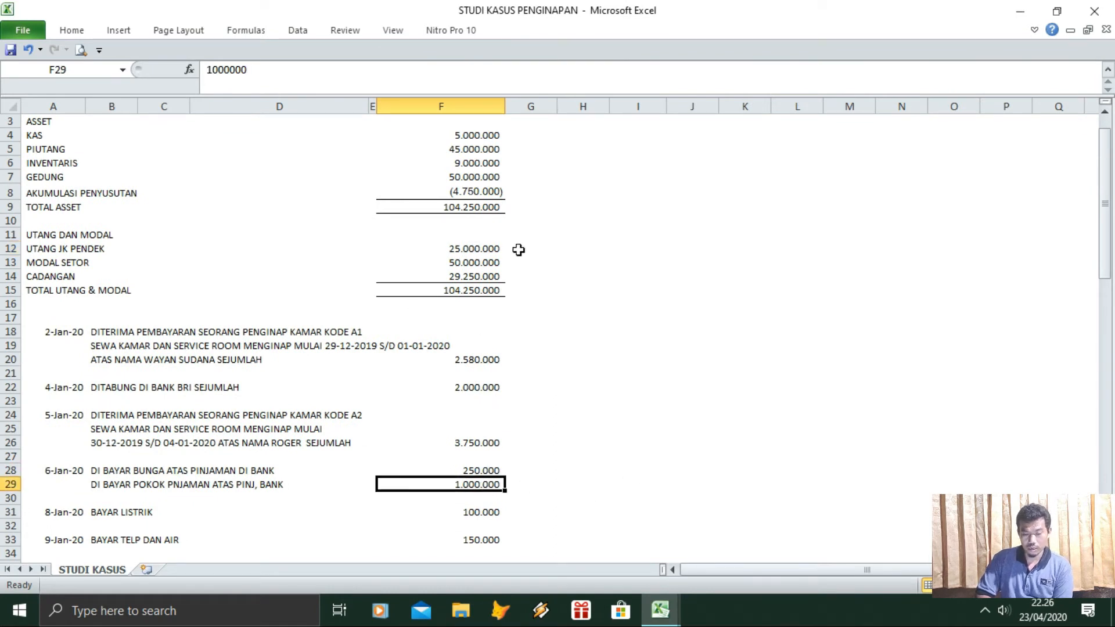
mouse_move(663, 623)
left_click(632, 581)
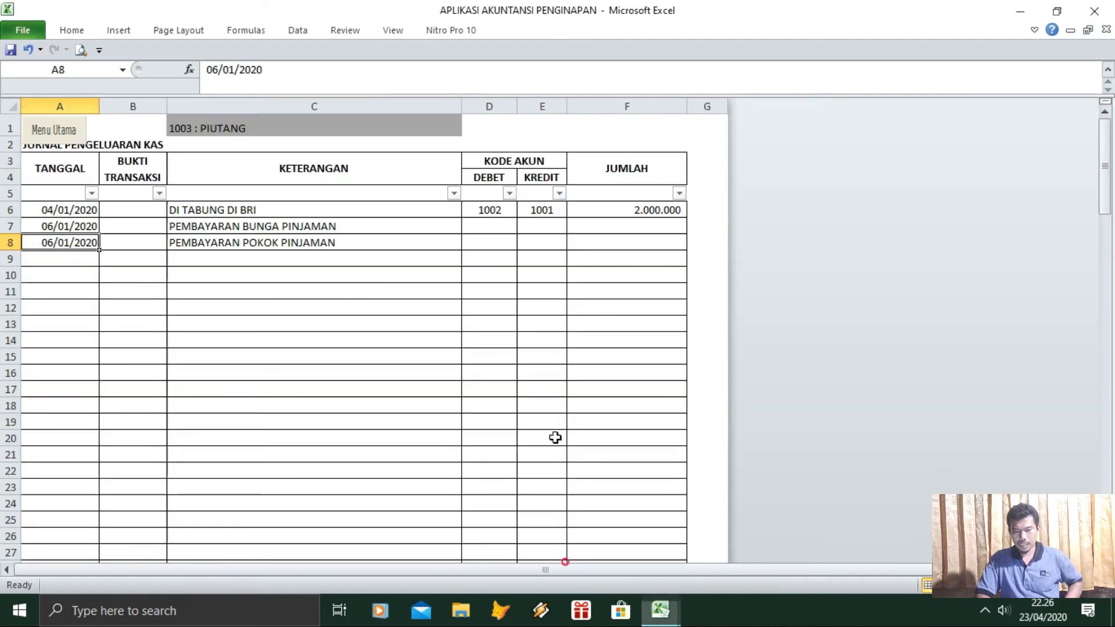
Copy the credit account code 1001 from the DI TABUNG DI BRI row into the two loan payment rows
left_click(491, 225)
key("Up")
key("Right")
key("ctrl+c")
key("shift+Down")
key("shift+Down")
key("Return")
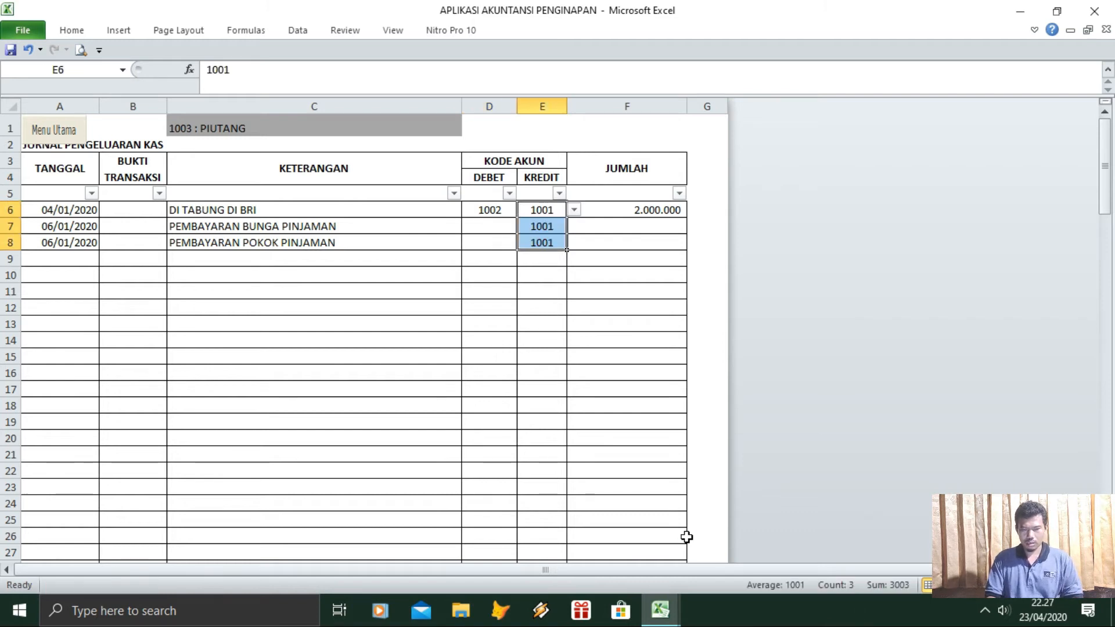
Choose 5005 : BIAYA BUNGA PINJAMAN in the account lookup list above the journal
key("Left")
key("Down")
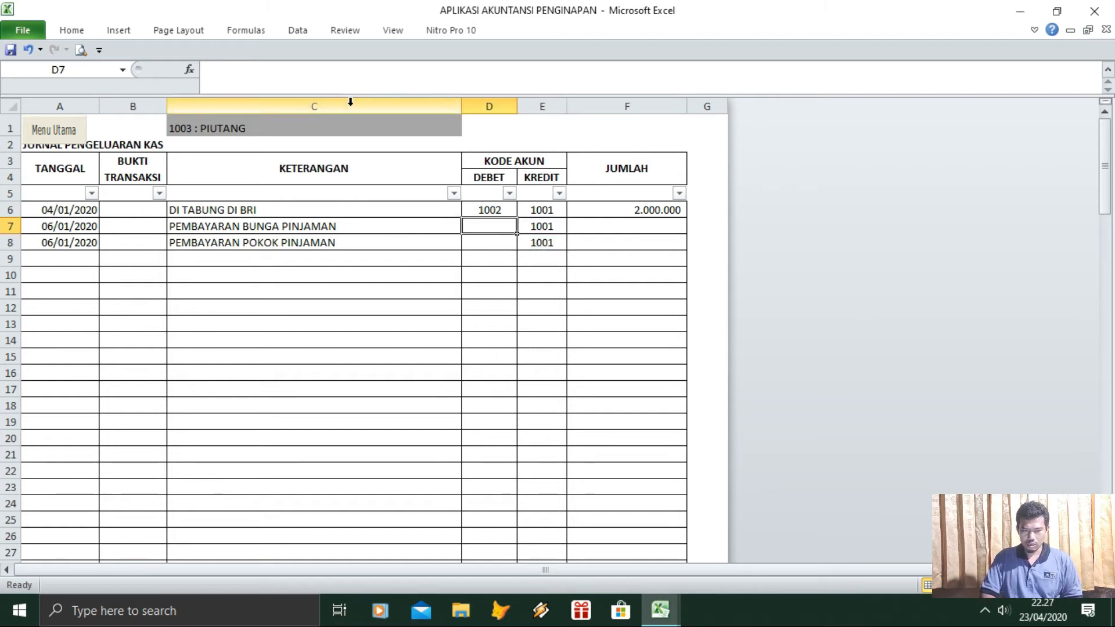
left_click(355, 124)
left_click(468, 129)
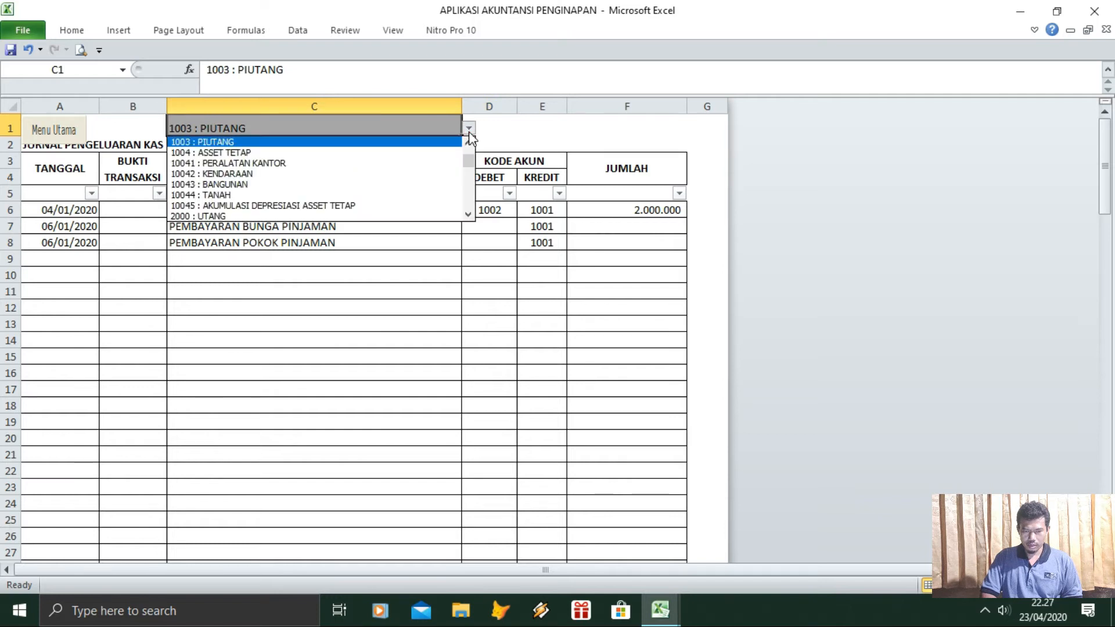
left_click(470, 215)
left_click(469, 215)
left_click(470, 215)
left_click(469, 216)
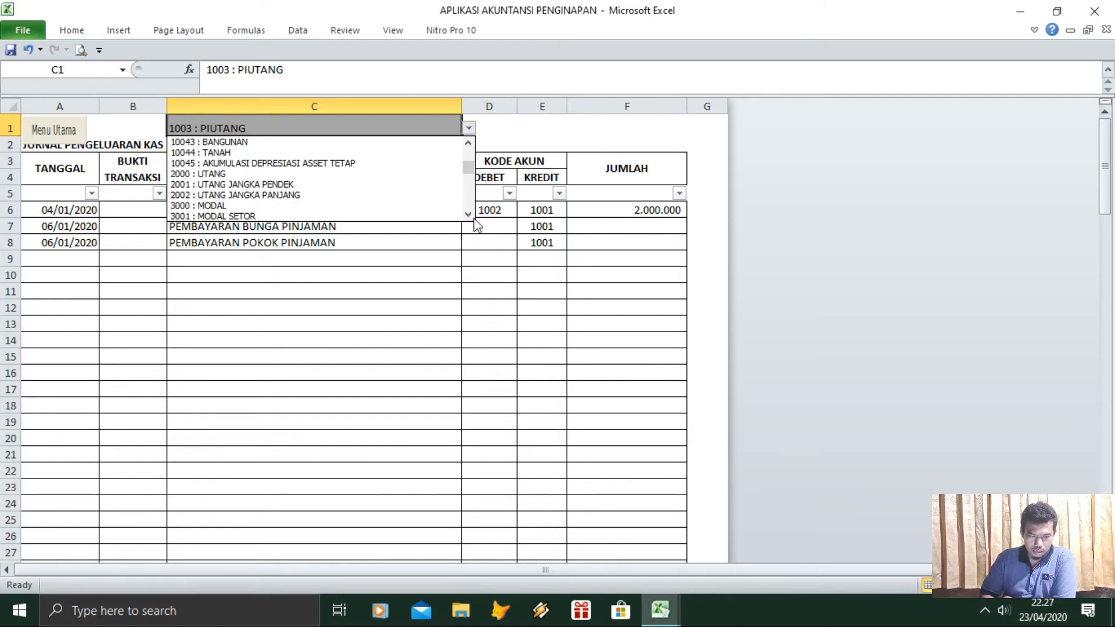
left_click(469, 211)
left_click(469, 211)
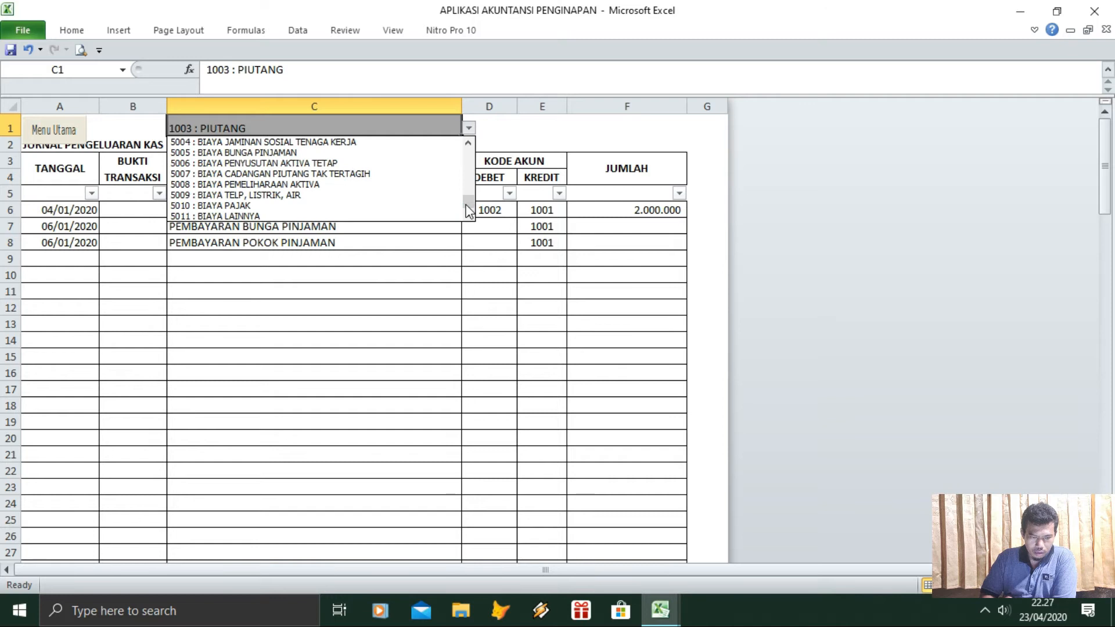
left_click(469, 143)
left_click(469, 143)
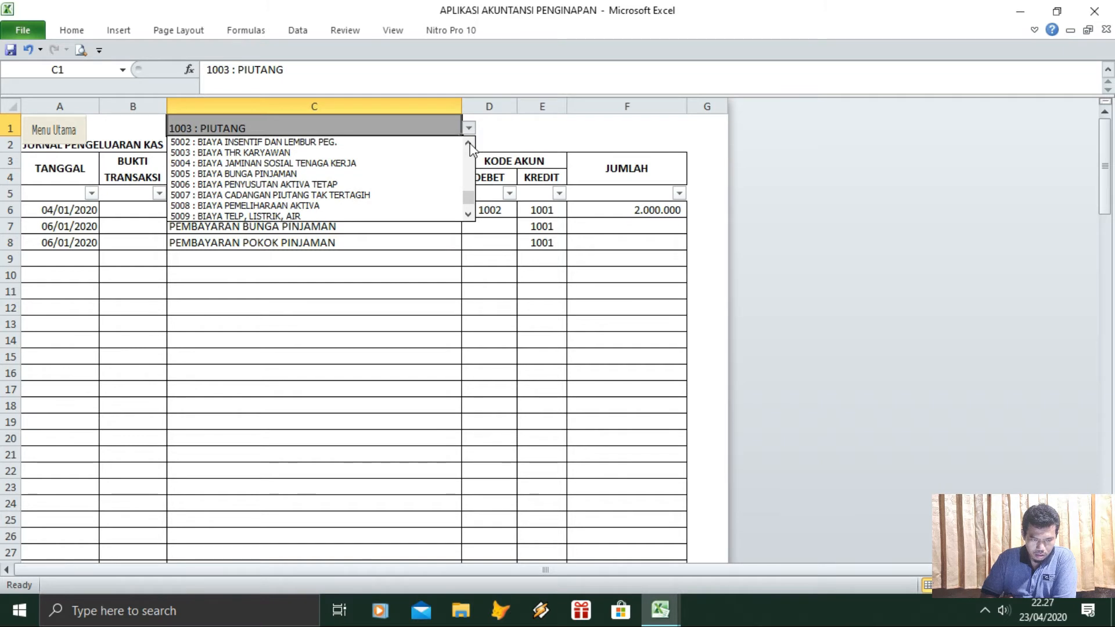
left_click(238, 174)
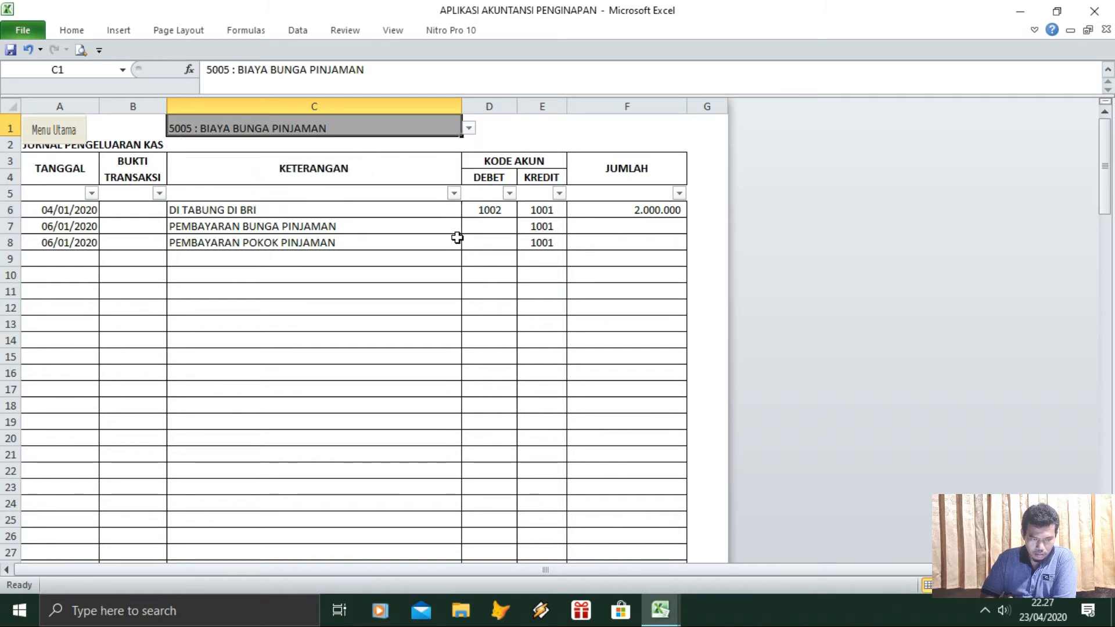
Enter debit code 5005 and the amount 250.000 in the PEMBAYARAN BUNGA PINJAMAN row
left_click(490, 228)
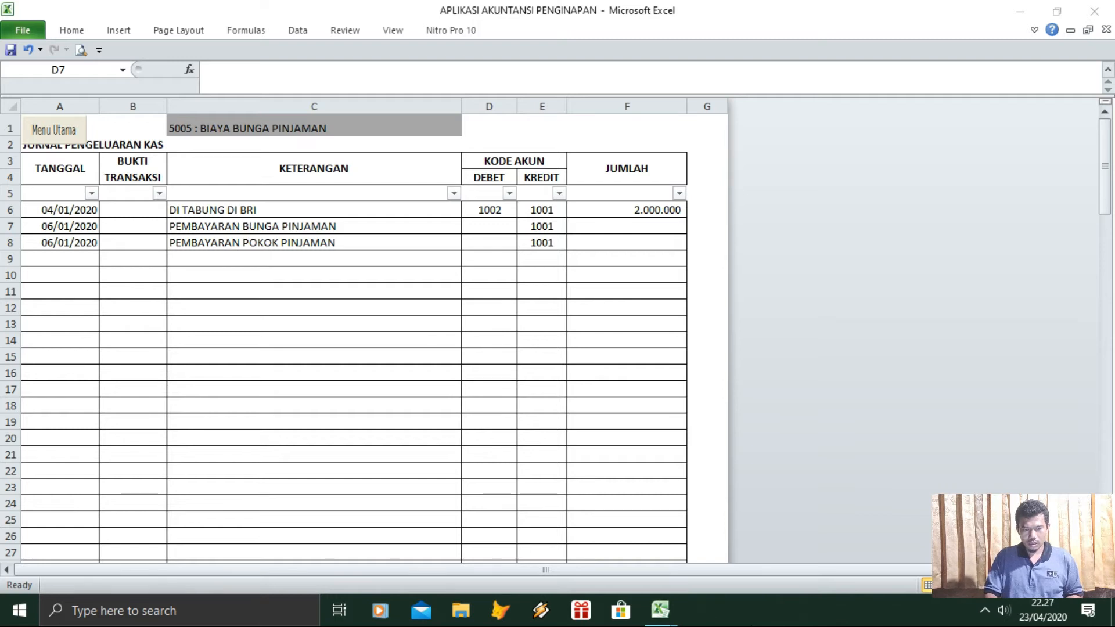
left_click(491, 228)
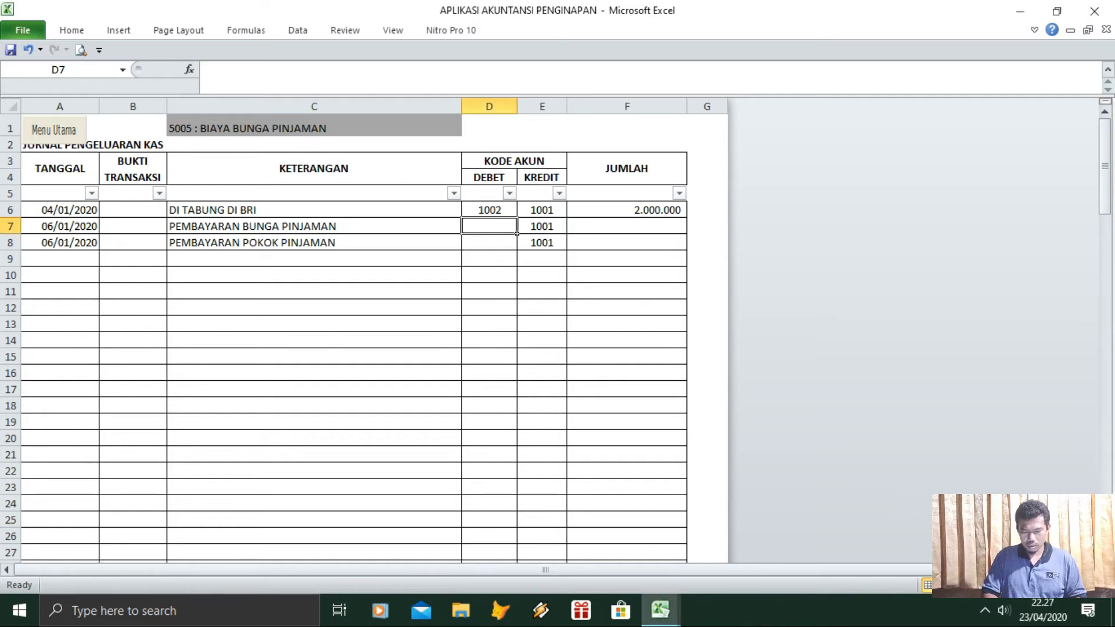
type("5005")
key("Return")
key("Up")
key("Right")
key("Right")
type("25")
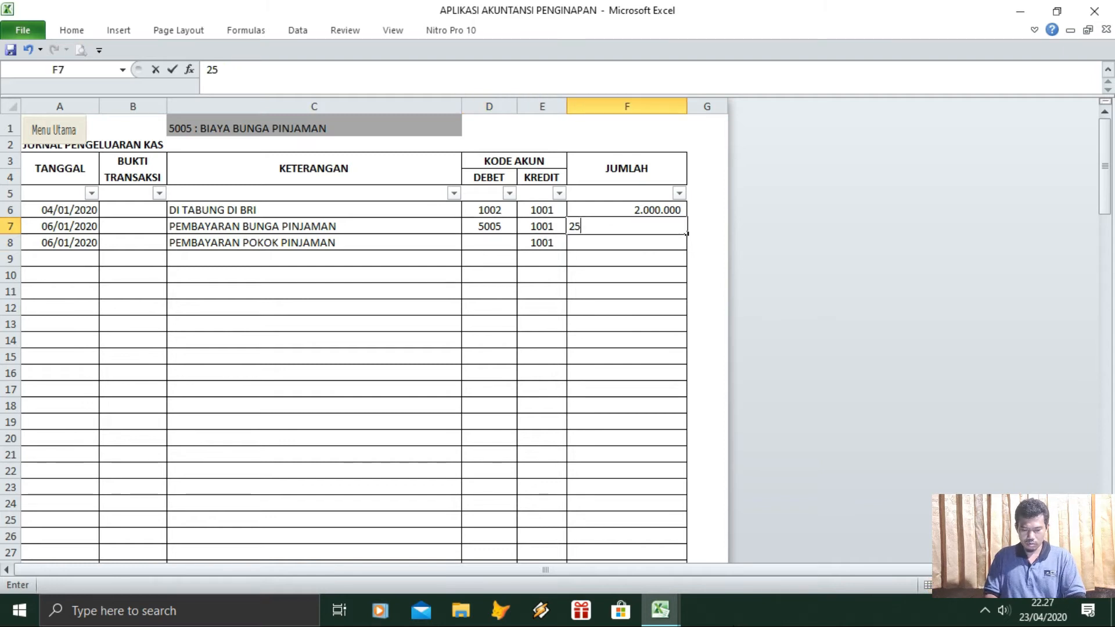
type("0.000")
key("Return")
Look through the account lookup list above the cash payments journal for the liability account matching the loan principal payment
key("Left")
key("Left")
left_click(401, 127)
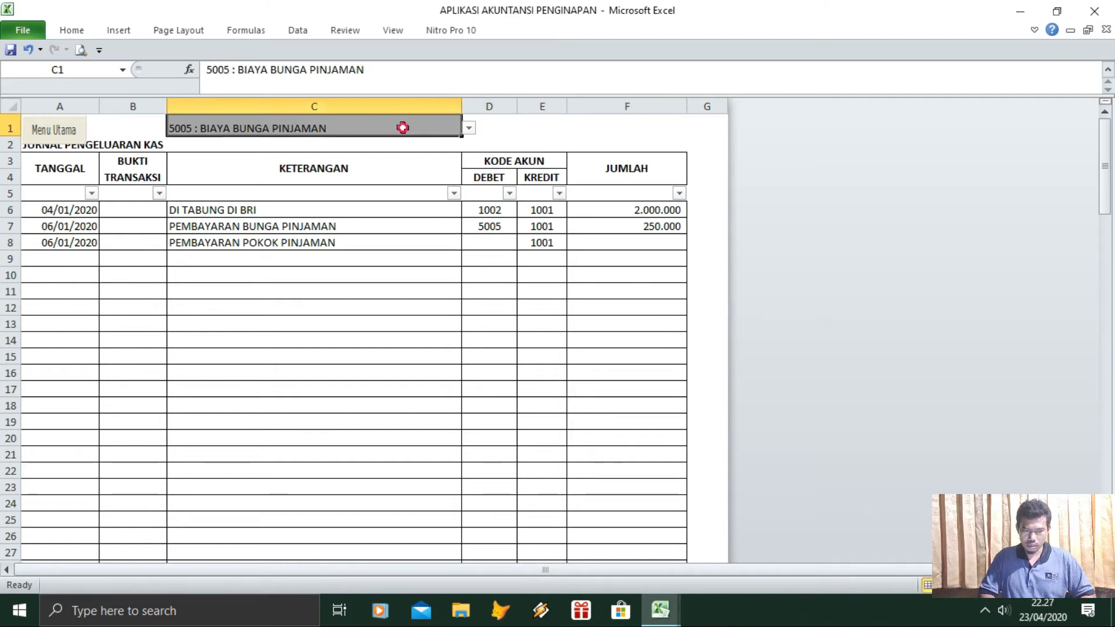
left_click(471, 129)
left_click(470, 143)
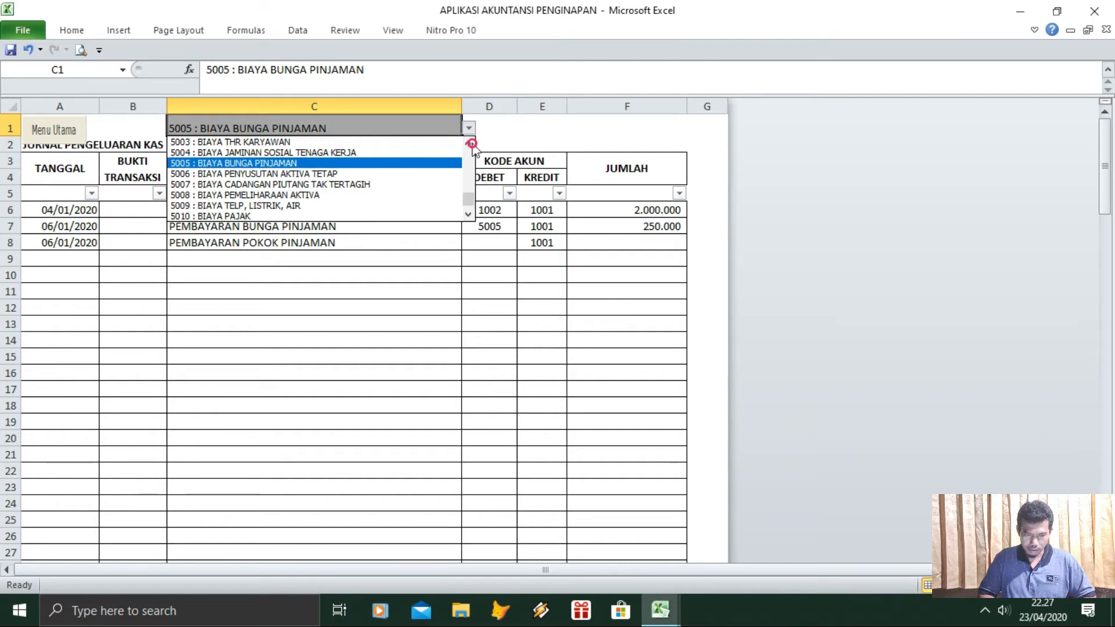
left_click(473, 144)
left_click(473, 143)
left_click(472, 143)
left_click(472, 143)
left_click(472, 144)
left_click(472, 143)
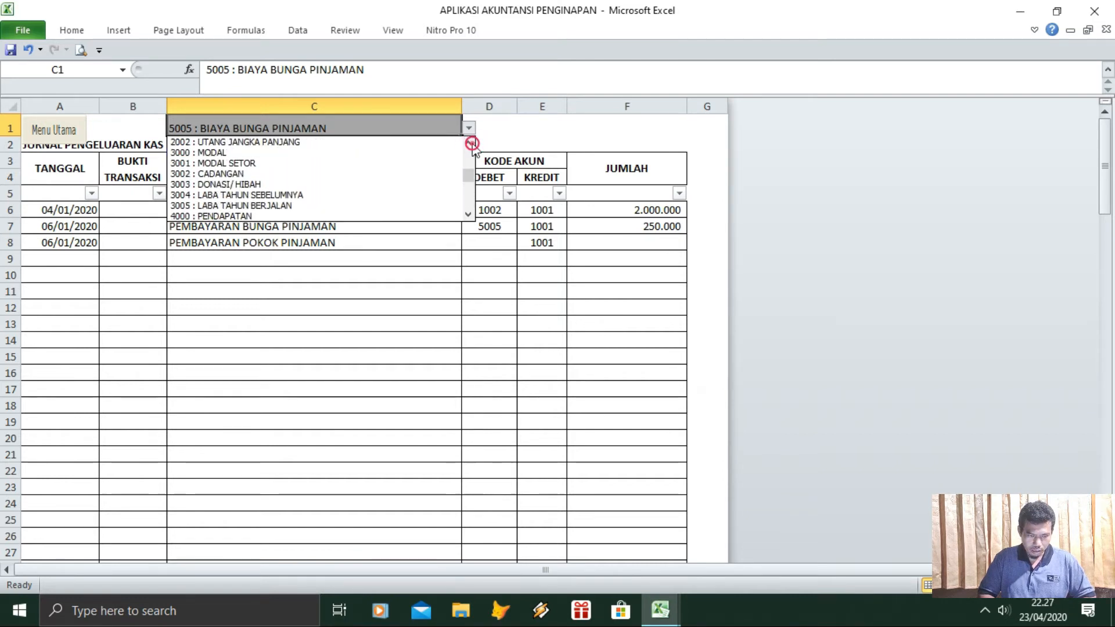
left_click(469, 216)
left_click(469, 216)
left_click(468, 215)
left_click(468, 215)
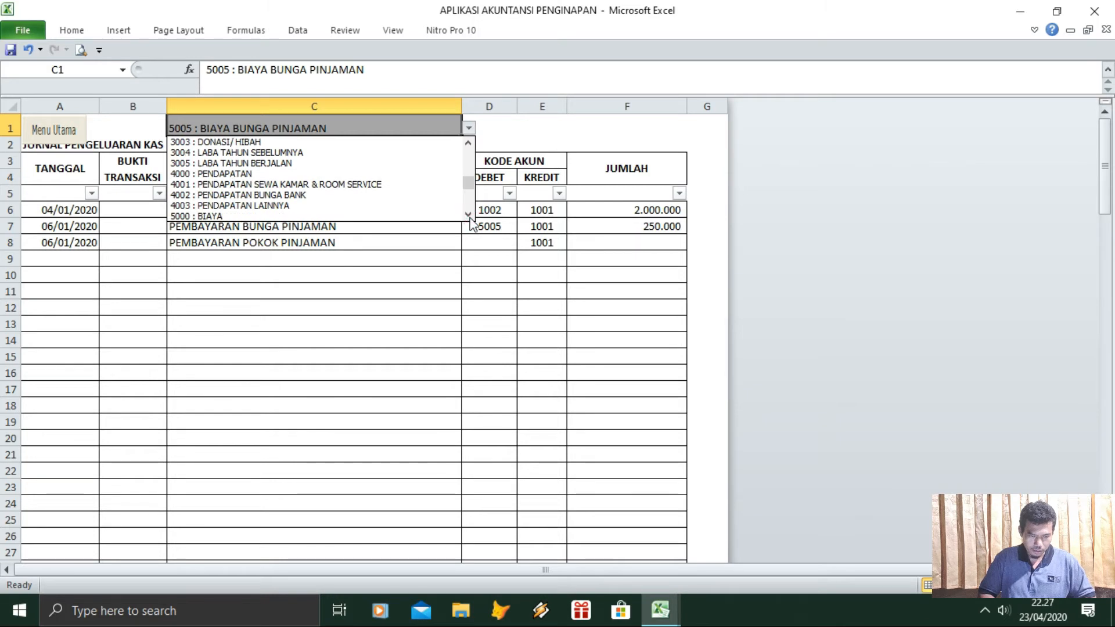
left_click(468, 144)
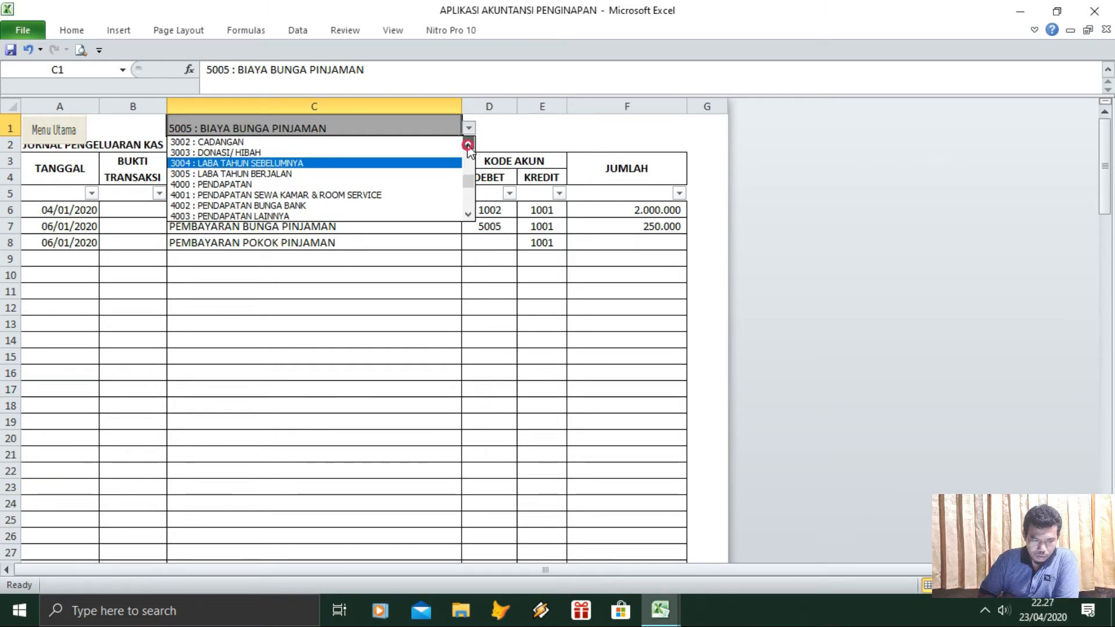
left_click(468, 144)
left_click(468, 143)
left_click(468, 143)
Enter debit code 2001 and the amount 1.000.000 in the PEMBAYARAN POKOK PINJAMAN row
left_click(501, 248)
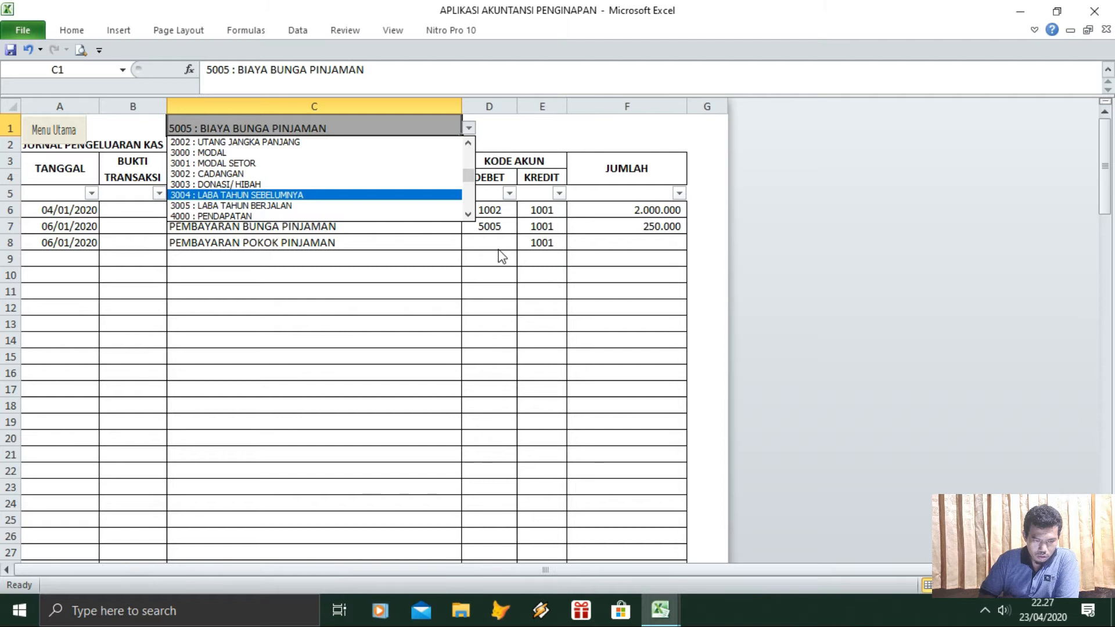
type("2001")
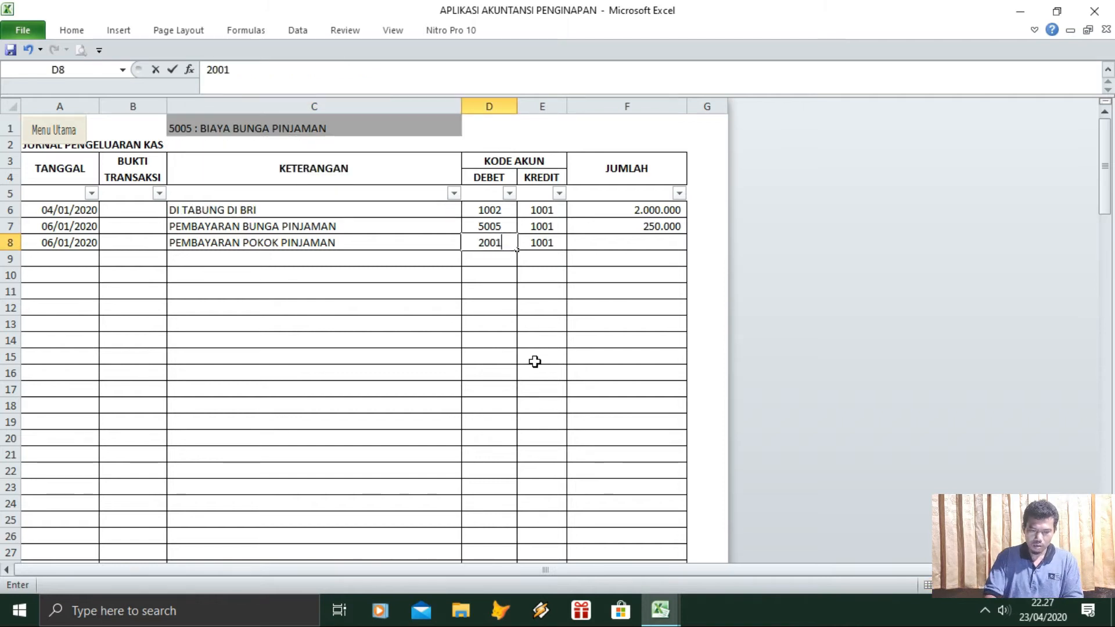
key("Tab")
key("Tab")
type("1.000.000")
key("Return")
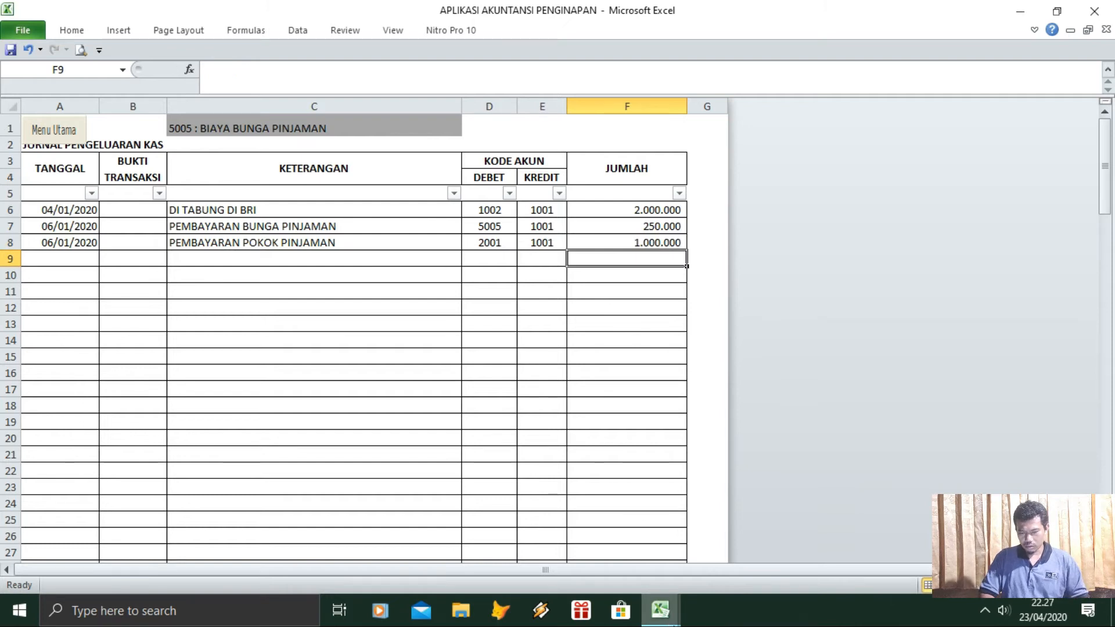
Check the 8 January payment in the STUDI KASUS PENGINAPAN workbook, and return to the cash payments journal
left_click(657, 607)
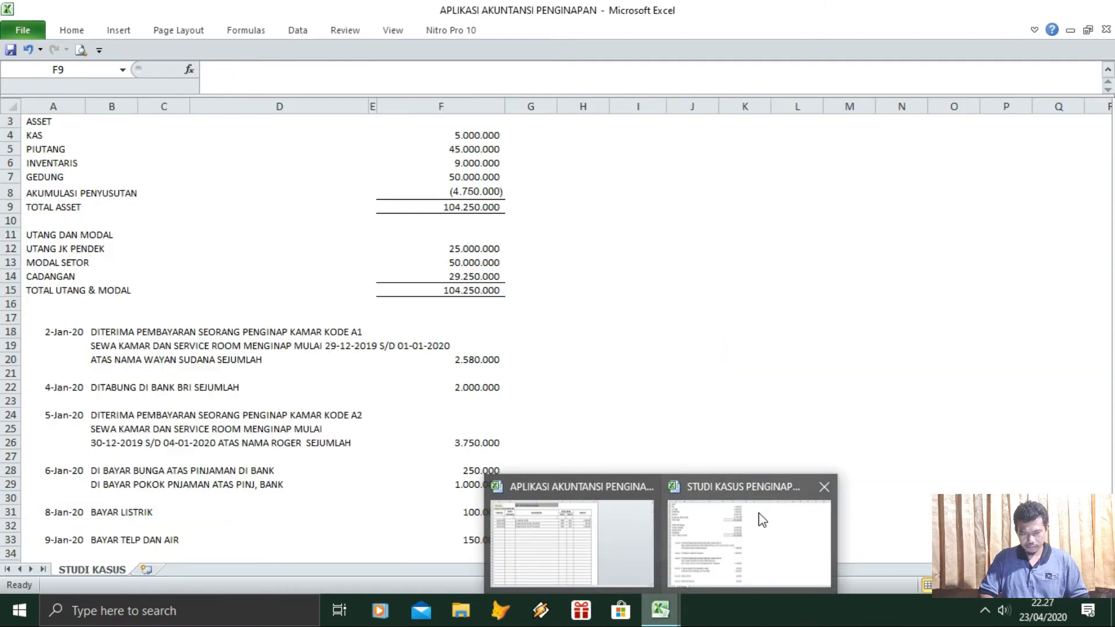
left_click(763, 518)
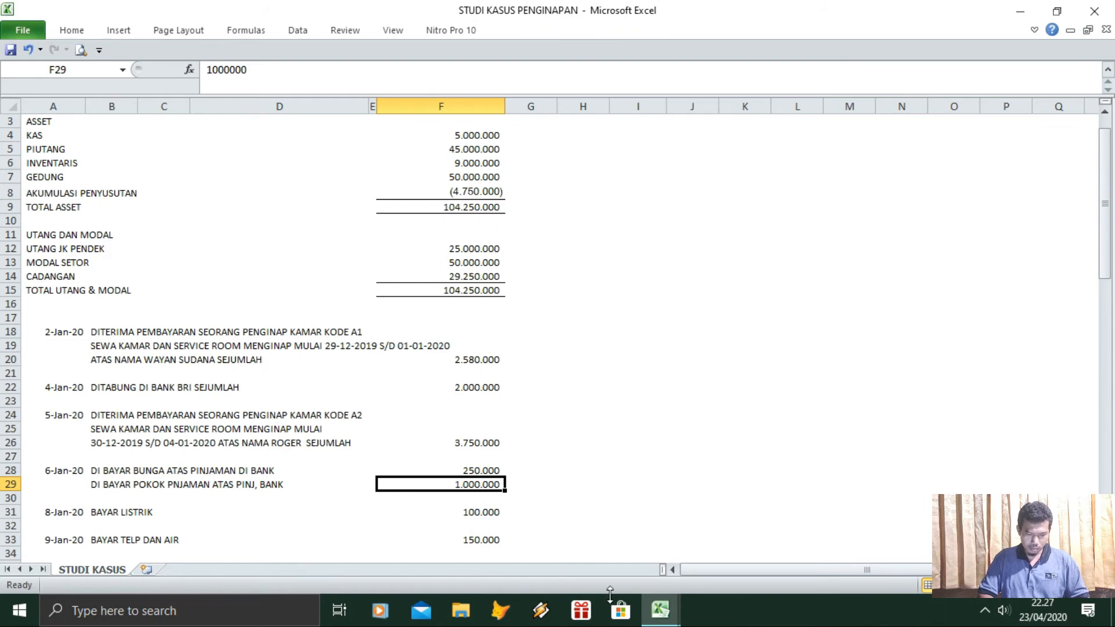
left_click(660, 610)
left_click(602, 575)
Enter the date 08/01/2020 and the description BAYAR LISTRIK in the first empty journal row
left_click(61, 258)
type("08-01-20")
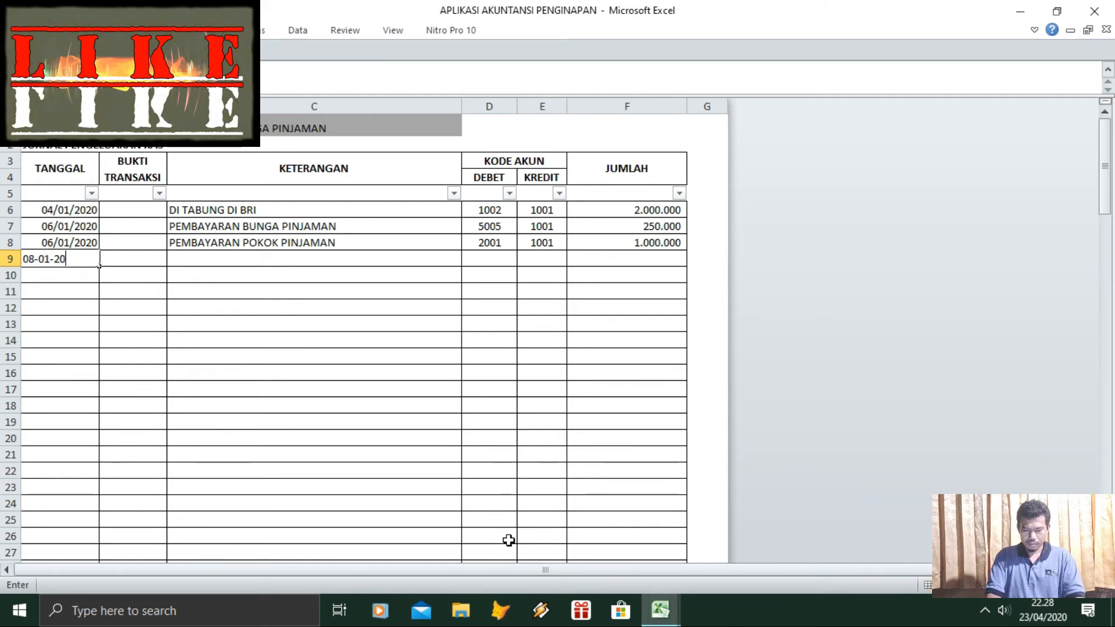
key("Return")
key("Up")
key("Right")
key("Right")
type("BAYAR LISTRIK")
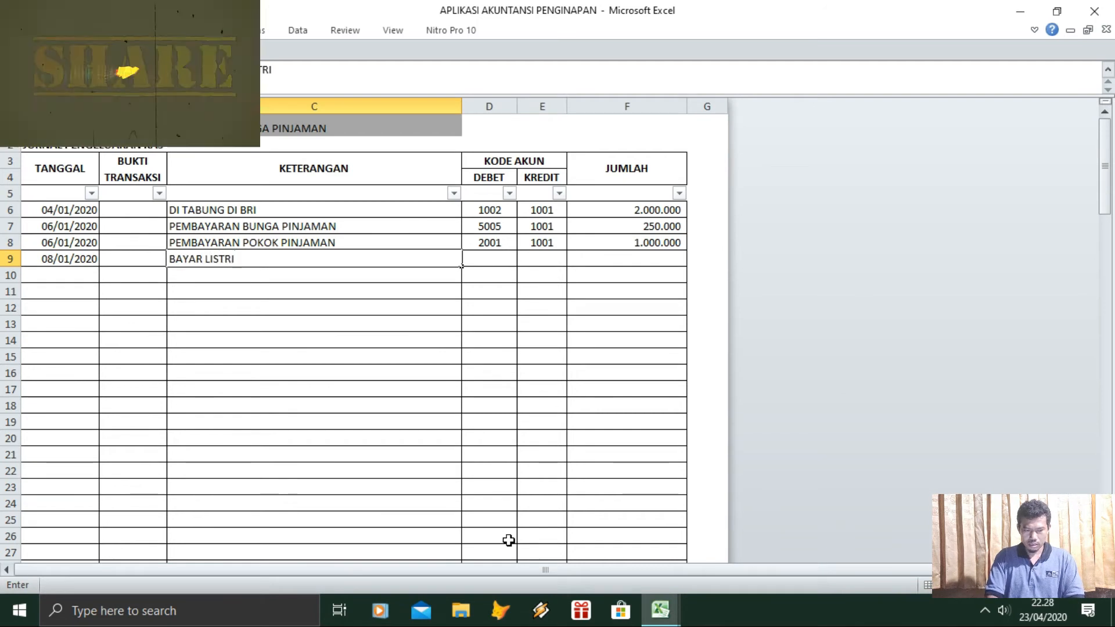
key("Return")
key("Up")
key("Right")
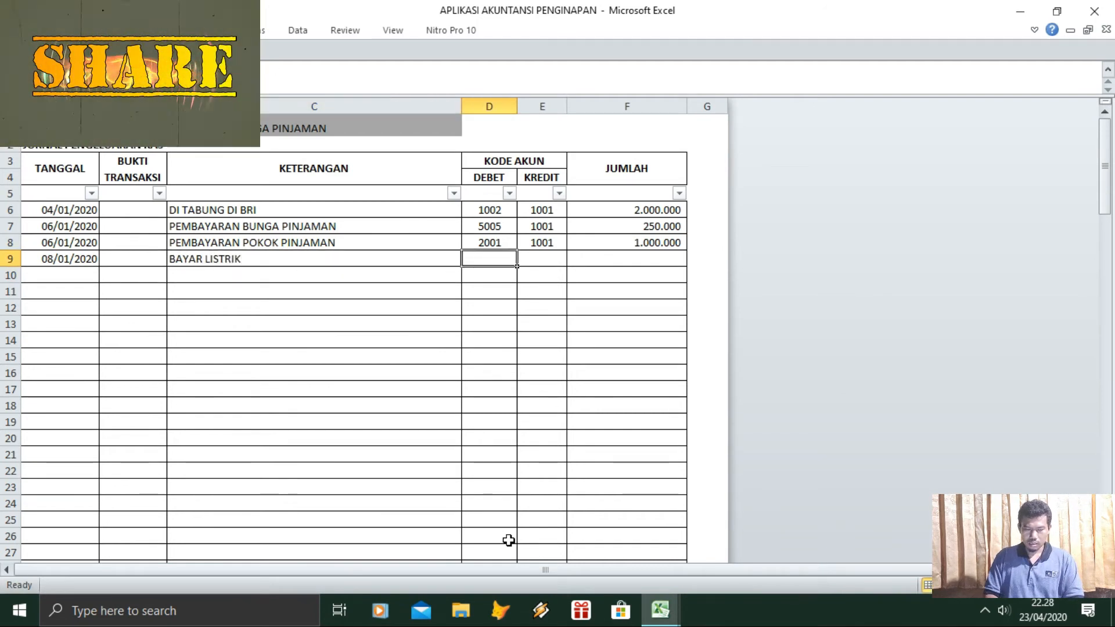
Enter credit code 1001 and the amount 100.000 in the BAYAR LISTRIK row
left_click(546, 256)
type("1001")
key("Return")
key("Up")
key("Right")
type("100000")
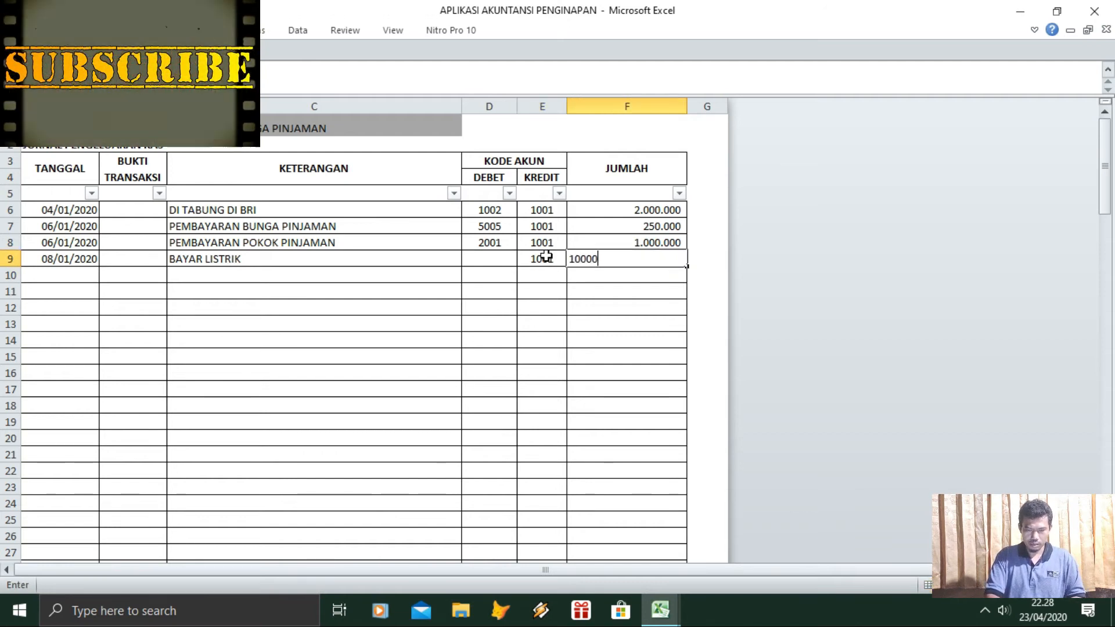
key("Return")
Choose 5009 : BIAYA TELP, LISTRIK, AIR in the account lookup list above the journal
left_click(660, 609)
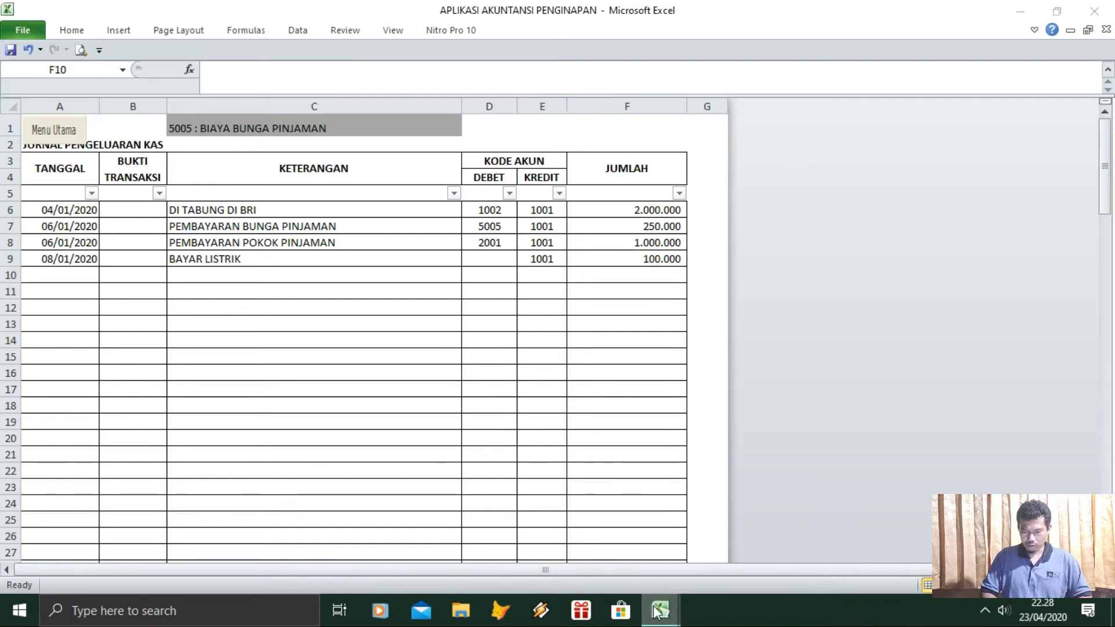
mouse_move(727, 545)
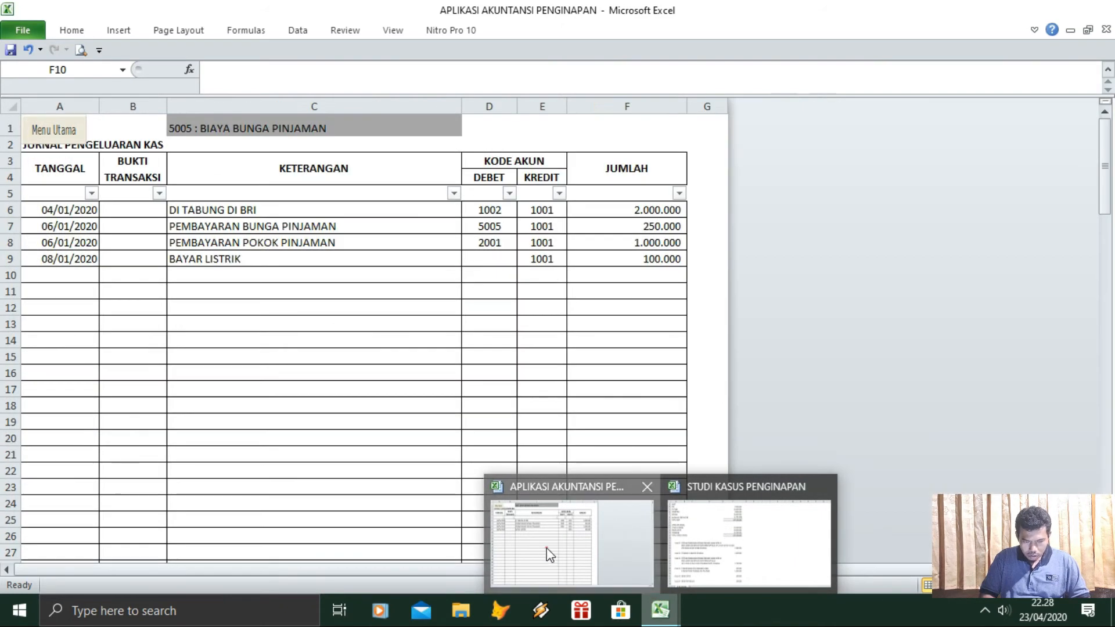
left_click(548, 549)
left_click(490, 262)
left_click(323, 131)
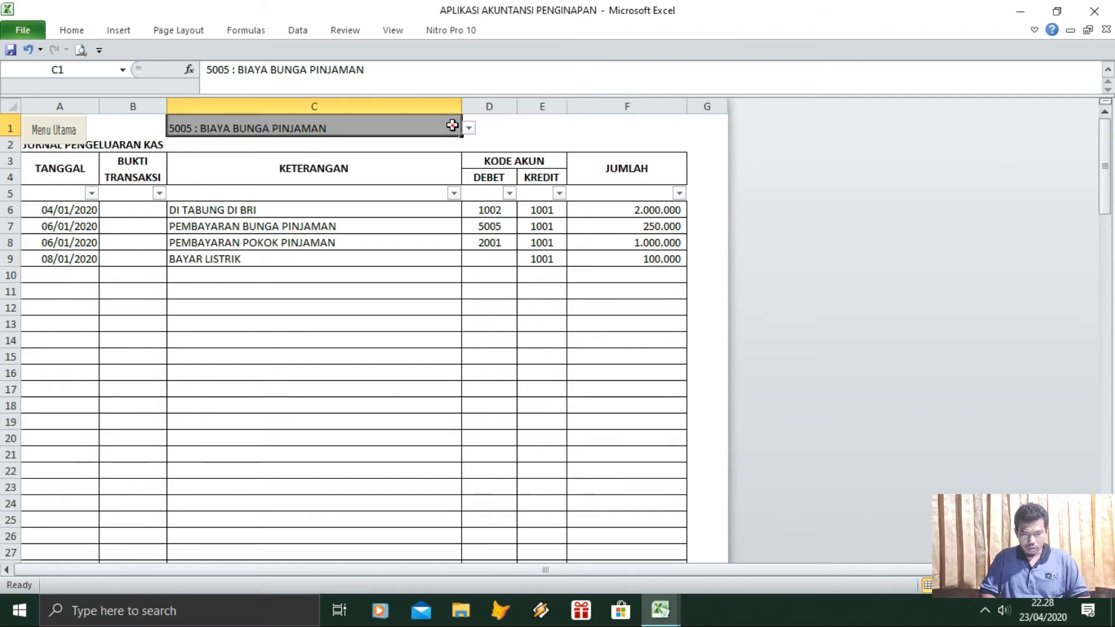
left_click(468, 127)
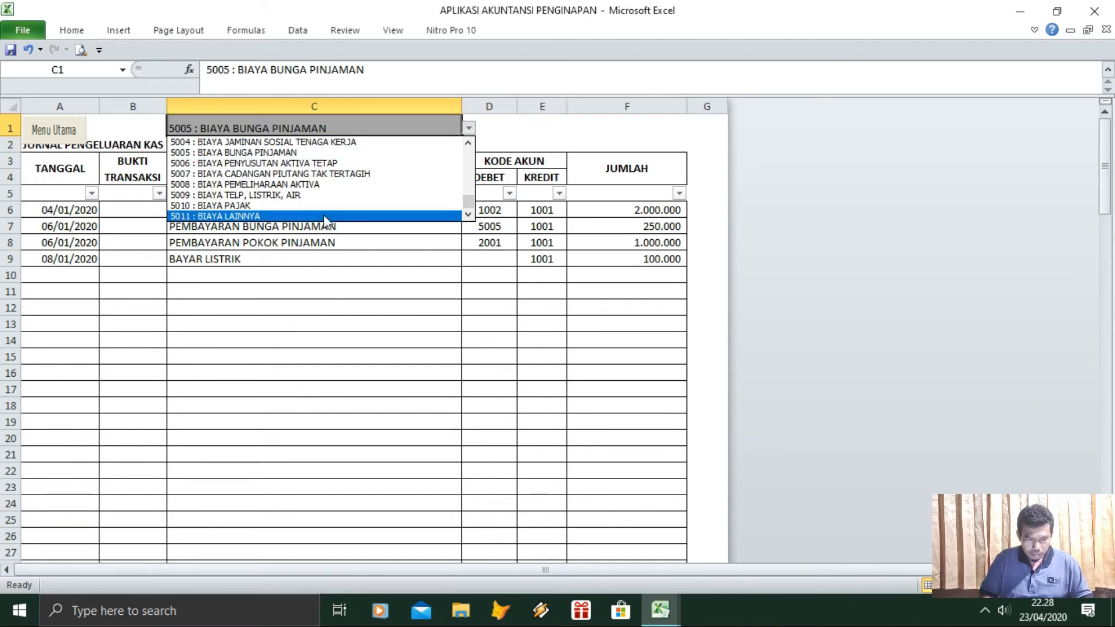
left_click(317, 195)
Enter debit code 5009 in the BAYAR LISTRIK row
left_click(479, 263)
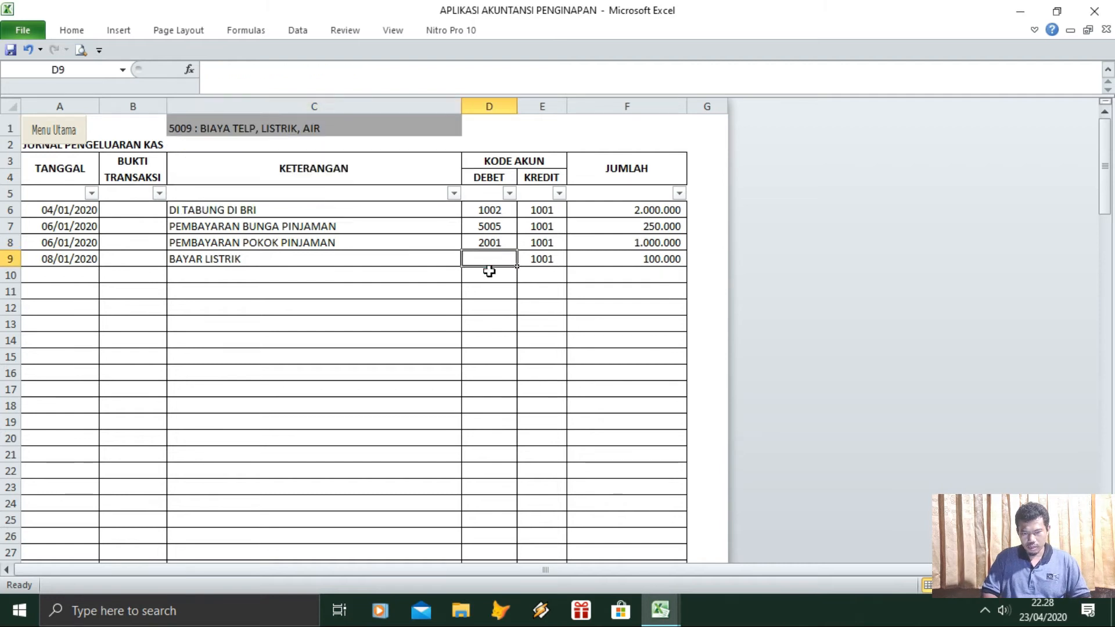
type("5009")
key("Return")
key("Up")
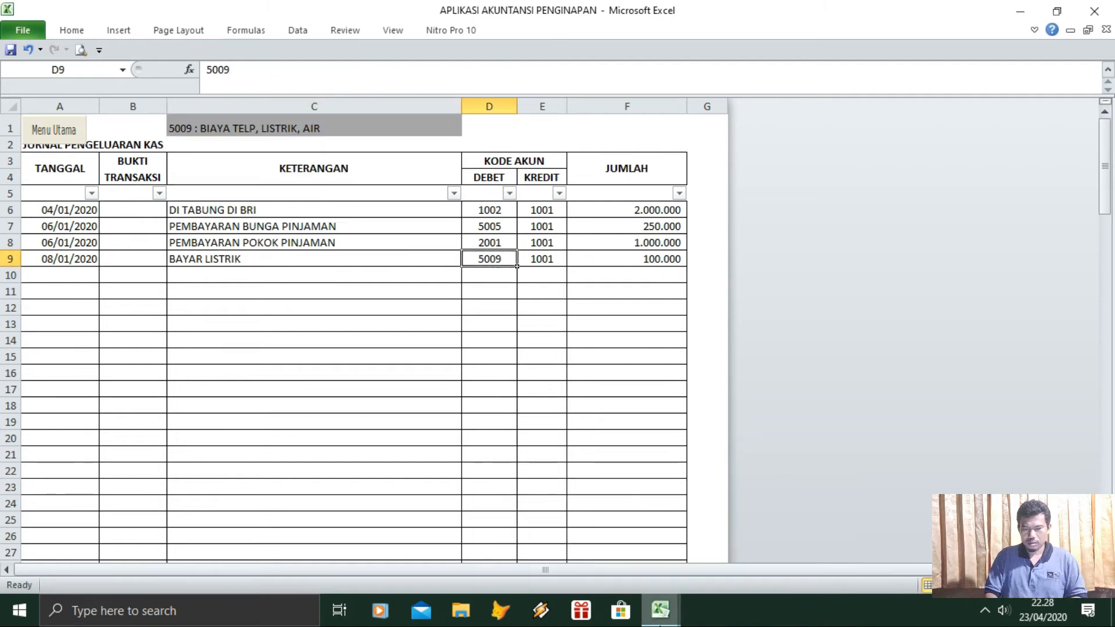
Check the 9 January payment in the STUDI KASUS PENGINAPAN workbook, and return to the cash payments journal
left_click(660, 611)
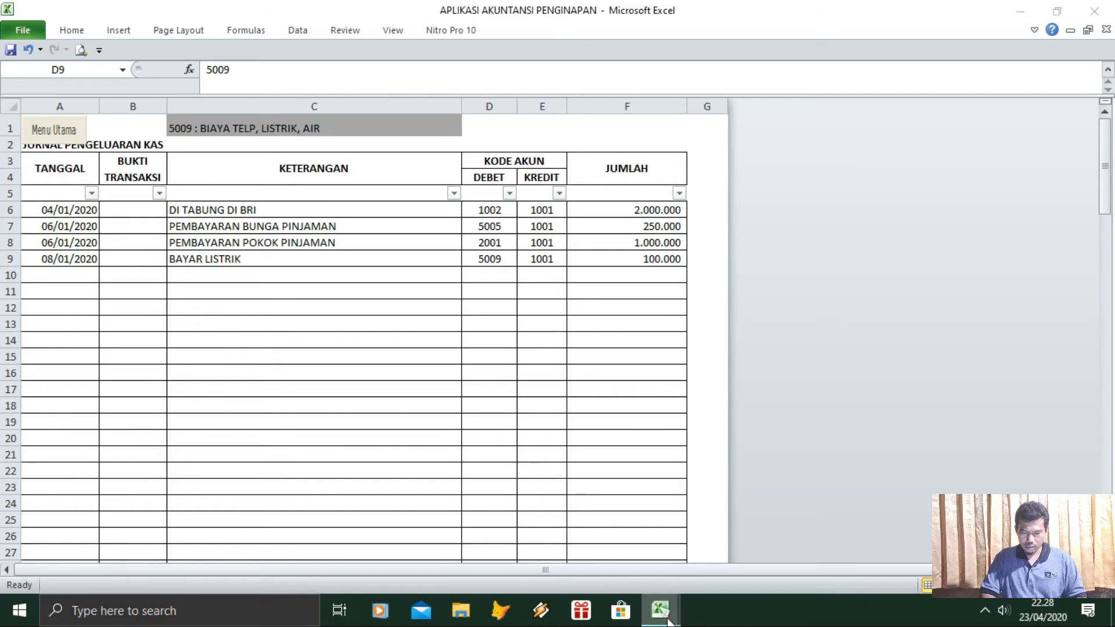
left_click(712, 548)
left_click(59, 525)
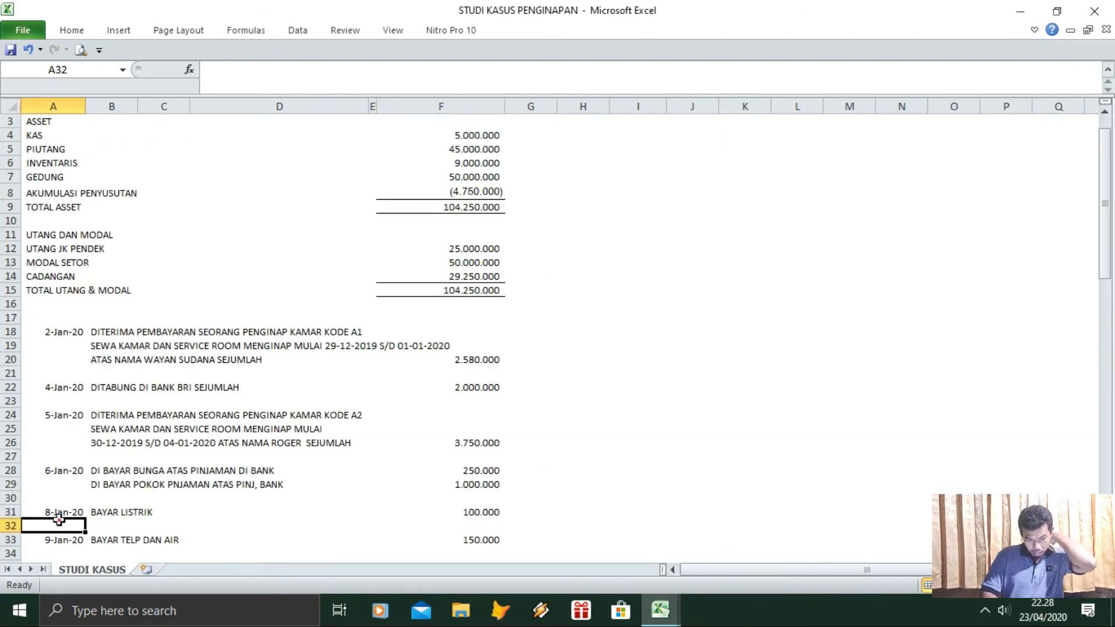
key("Down")
key("Down")
key("Down")
key("Up")
key("Up")
key("Right")
key("Right")
key("Right")
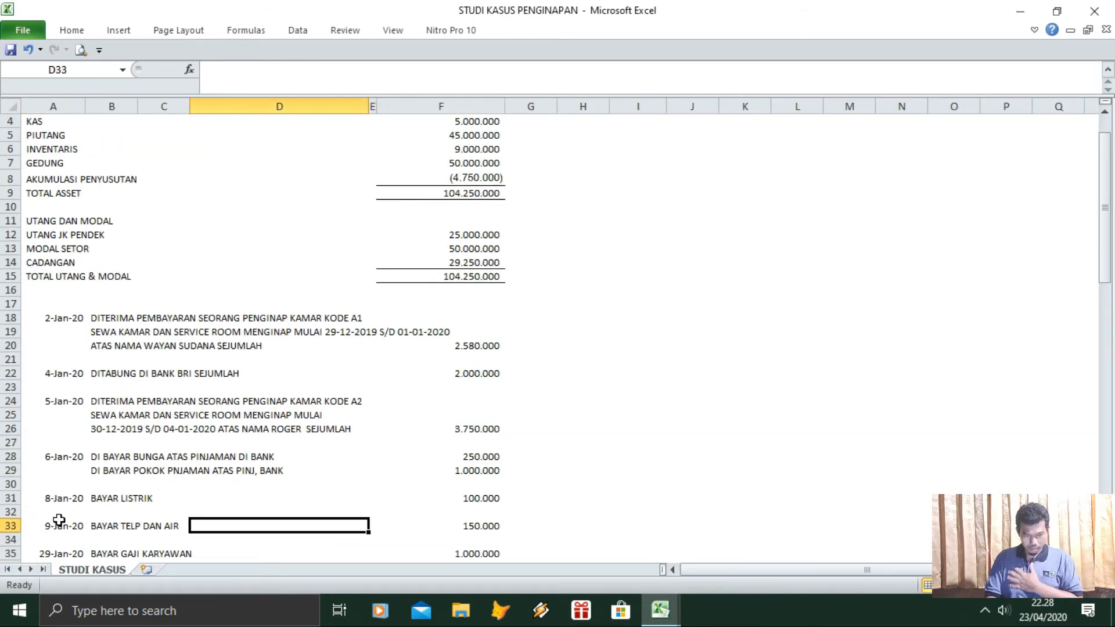
left_click(674, 619)
left_click(598, 540)
Fill the date down to 09/01/2020 below the BAYAR LISTRIK row and enter the description BAYAR TELP DAN AIR
left_click(35, 276)
left_click(69, 256)
left_click_drag(100, 264, 98, 280)
left_click(210, 270)
type("BAYR")
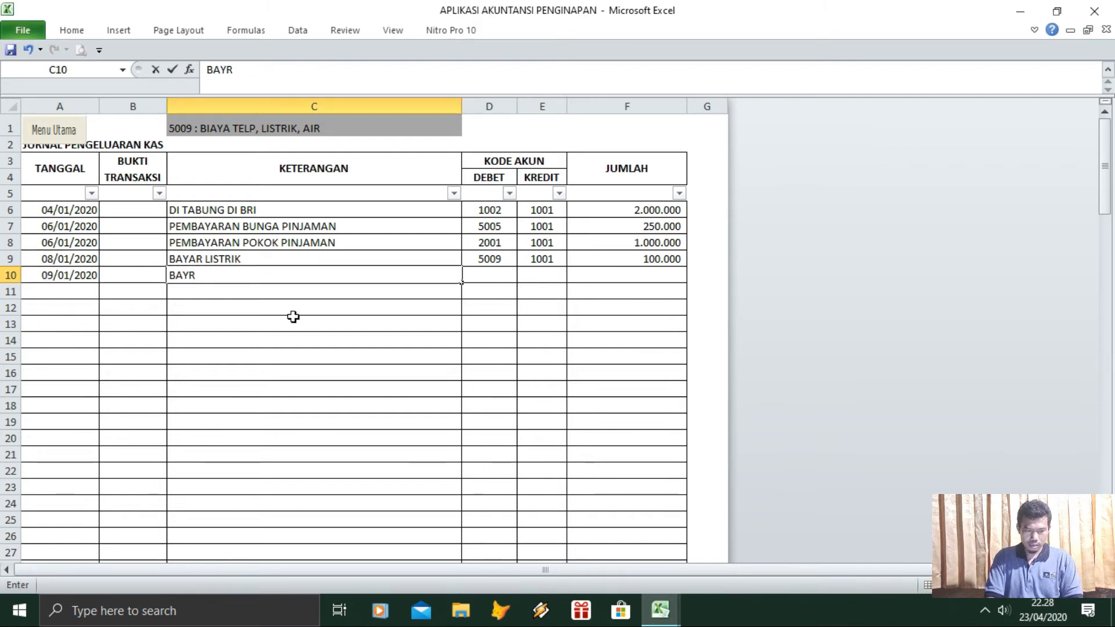
key("BackSpace")
type("AR TEL")
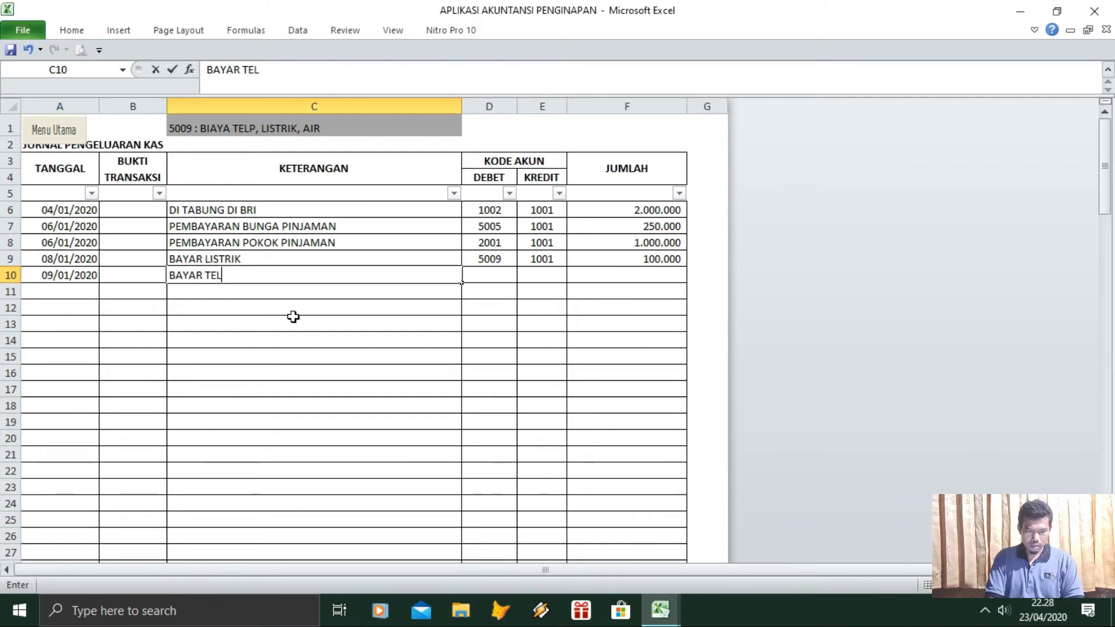
type("P DAN AIR")
key("Return")
Copy the debit and credit codes 5009 and 1001 from the BAYAR LISTRIK row
key("Up")
key("Right")
key("Right")
key("Up")
key("Left")
key("shift+Right")
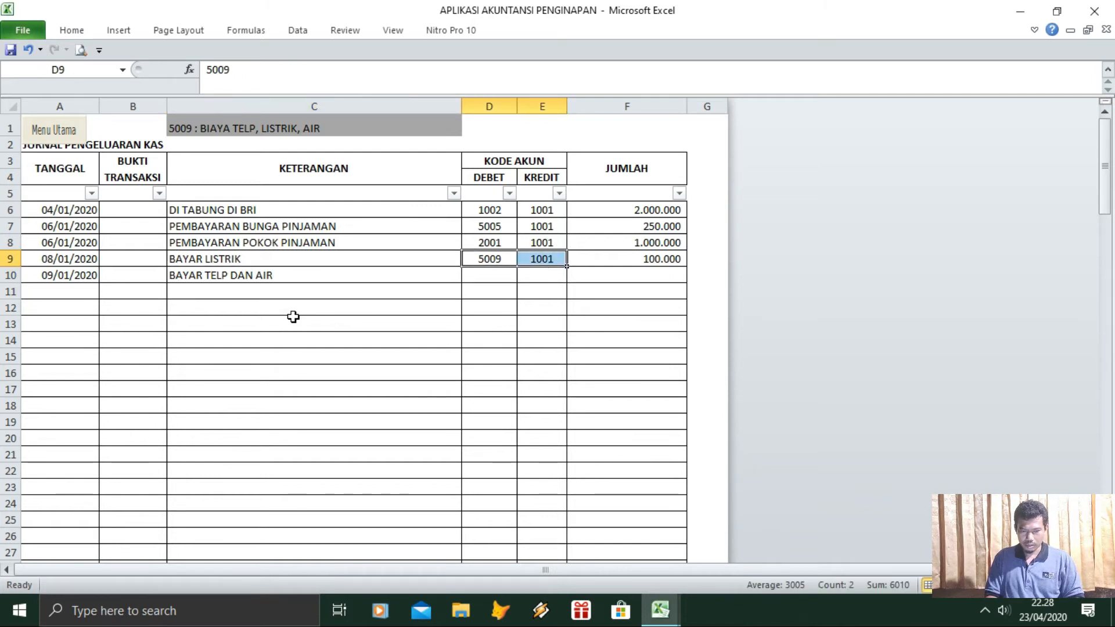
key("ctrl+c")
key("ctrl+Down")
key("Return")
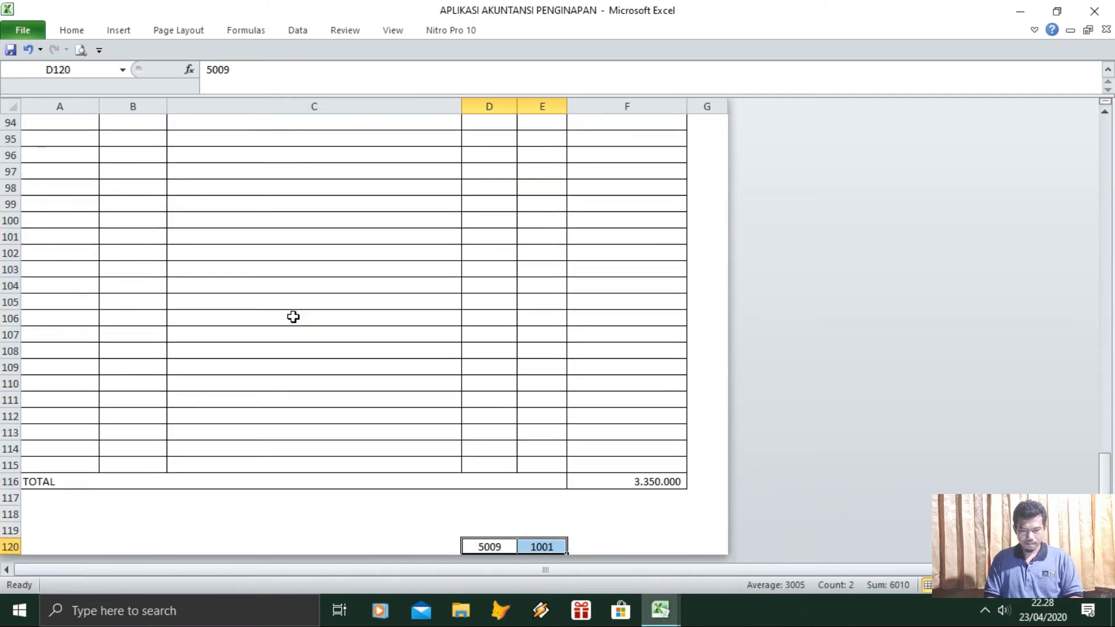
key("ctrl+z")
Paste the copied debit and credit codes 5009 and 1001 into the BAYAR TELP DAN AIR row
key("ctrl+Up")
key("Down")
key("Return")
key("Right")
key("Right")
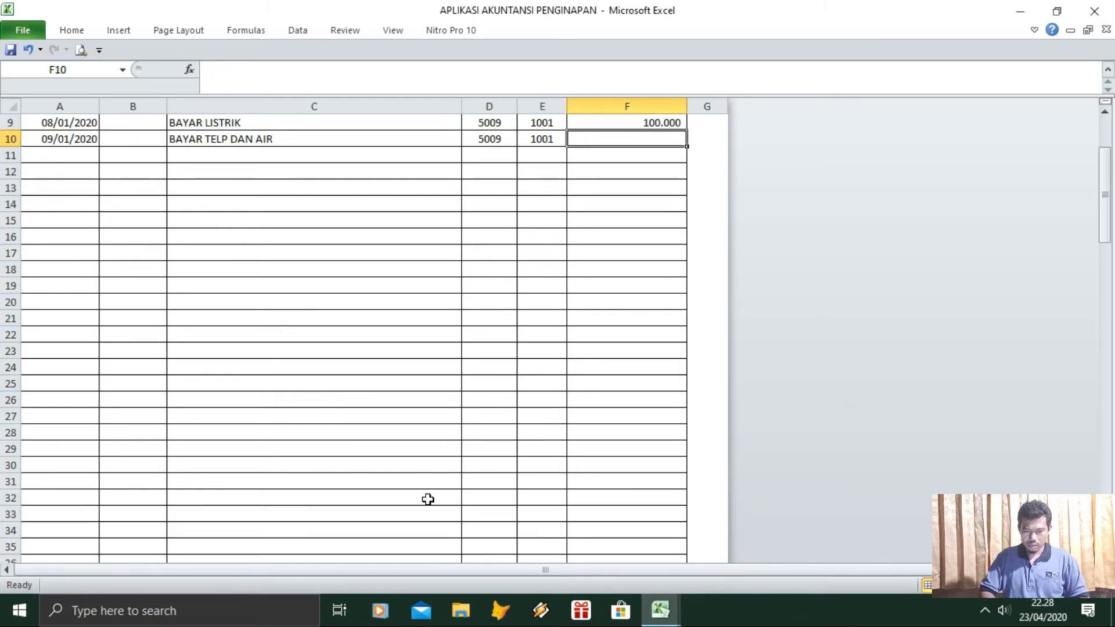
Check the 9 January amount in the case-study preview and enter 150.000 in the BAYAR TELP DAN AIR row
mouse_move(667, 609)
mouse_move(714, 535)
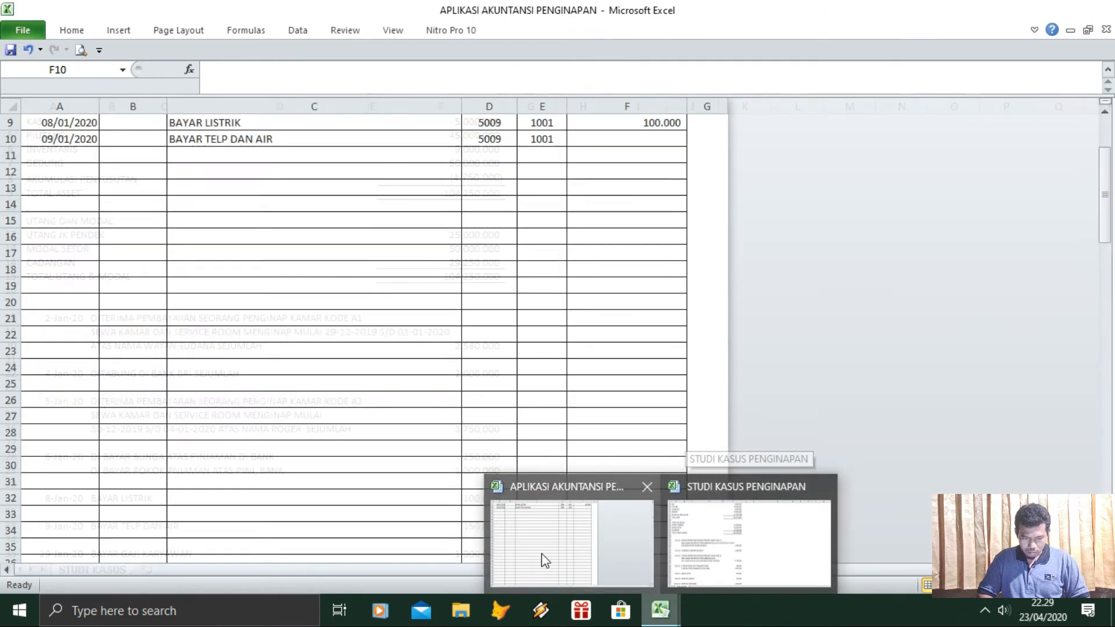
left_click(543, 548)
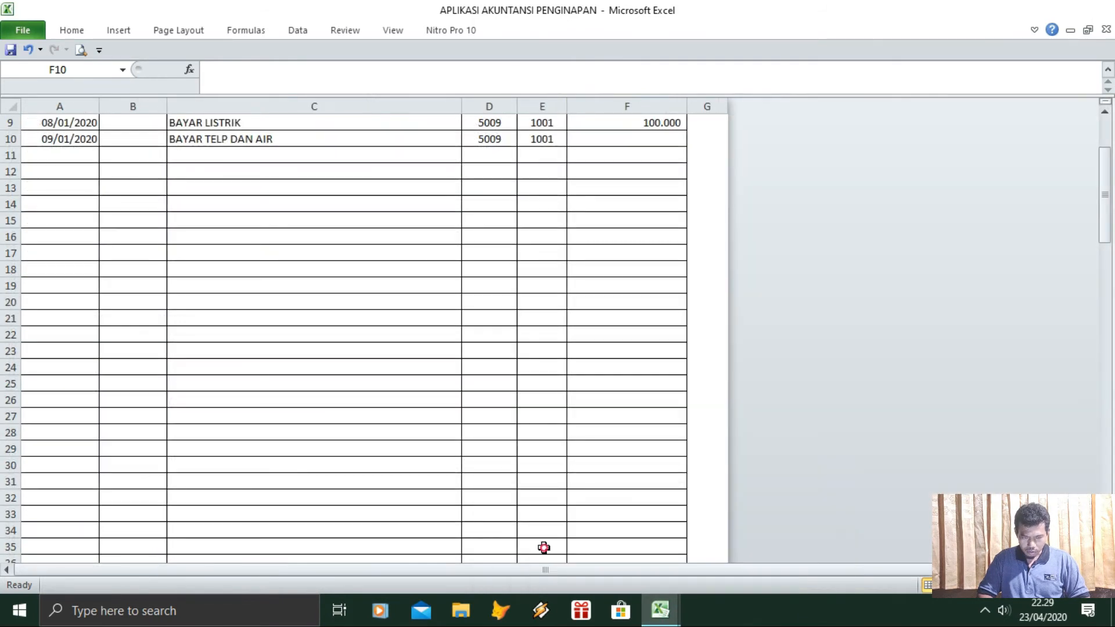
type("150.00")
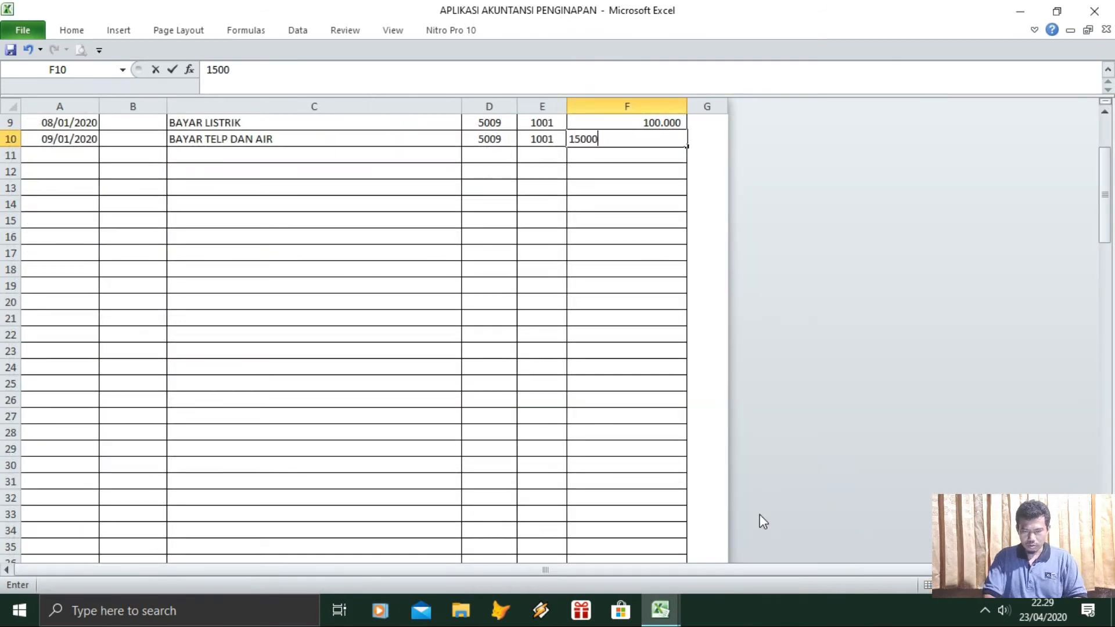
type("0")
key("Return")
Switch to the STUDI KASUS PENGINAPAN workbook and examine the 29 January salary, overtime and income tax payments
left_click(661, 617)
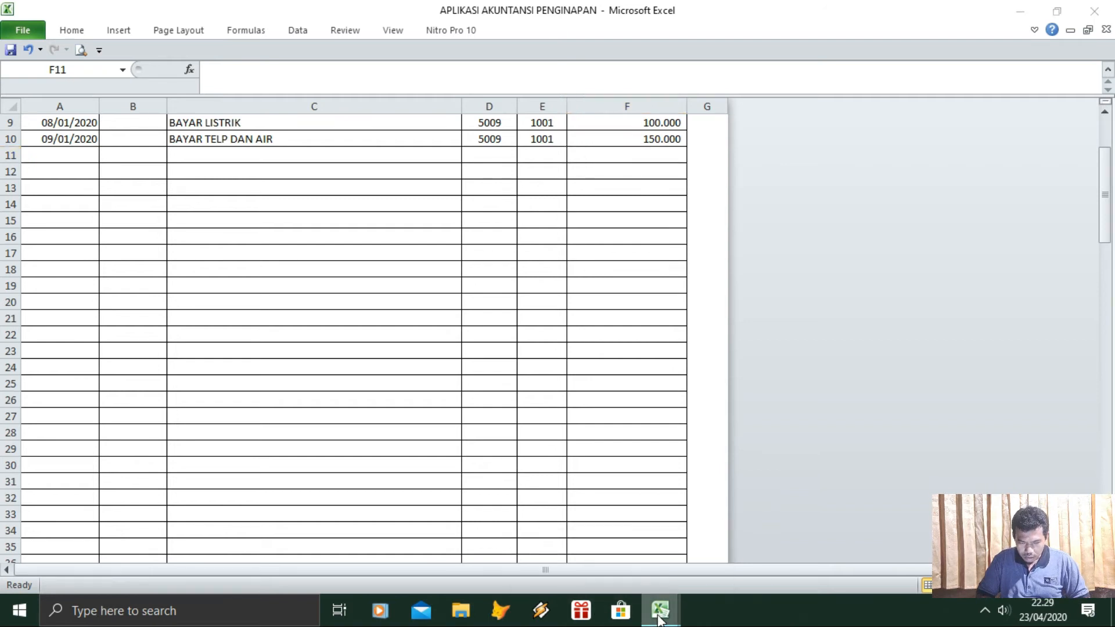
left_click(298, 392)
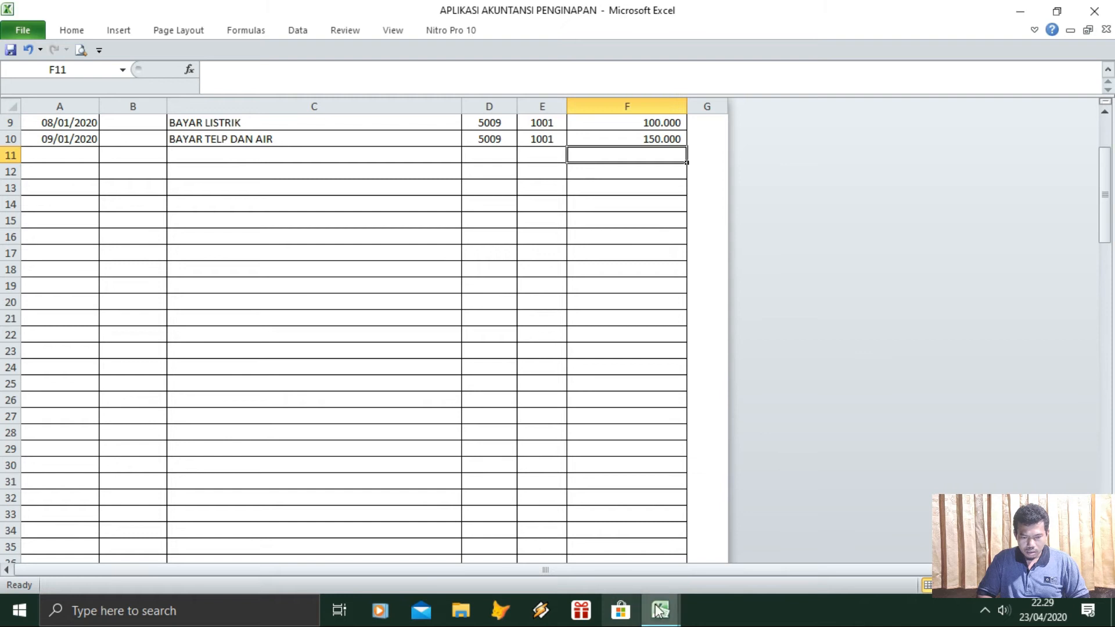
mouse_move(672, 619)
left_click(724, 555)
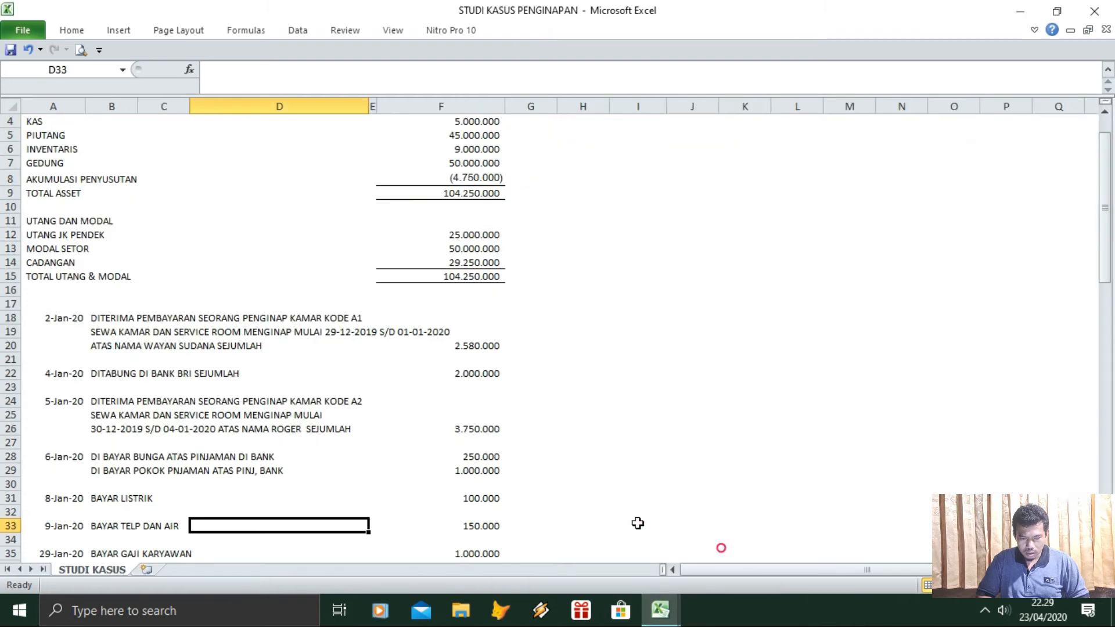
left_click(133, 525)
key("Down")
key("Down")
key("Down")
key("Down")
key("Down")
key("Down")
key("Up")
key("Up")
key("Up")
key("Up")
key("Right")
key("Right")
key("Right")
key("Down")
key("Down")
key("Down")
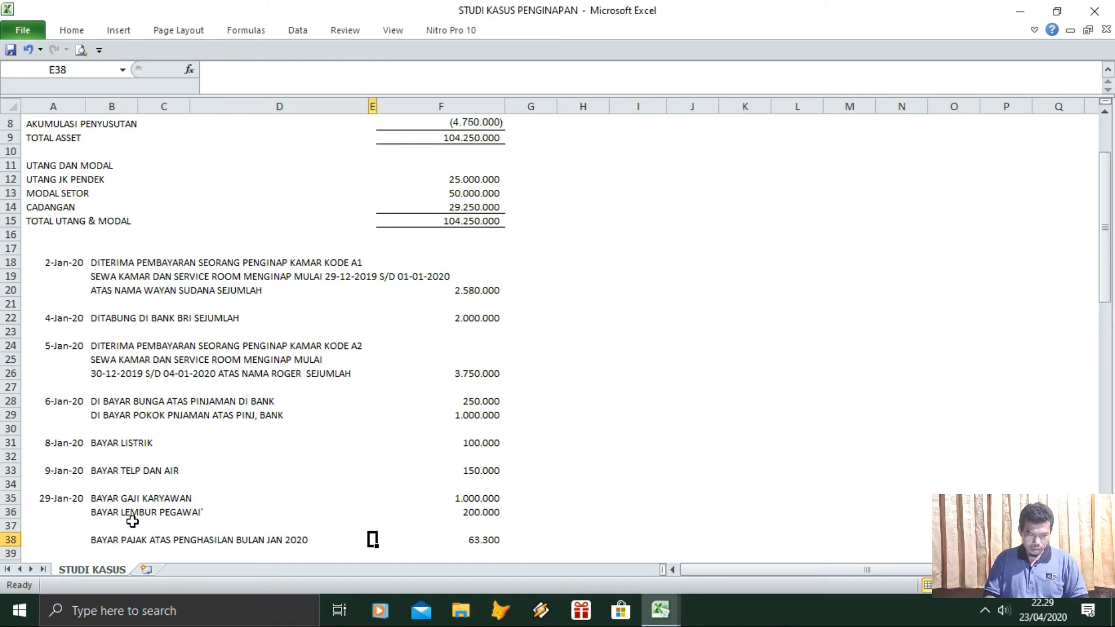
Switch to the APLIKASI AKUNTANSI PENGINAPAN workbook and enter the date 29/01/2020 in the first empty row of the cash payments journal
left_click(660, 610)
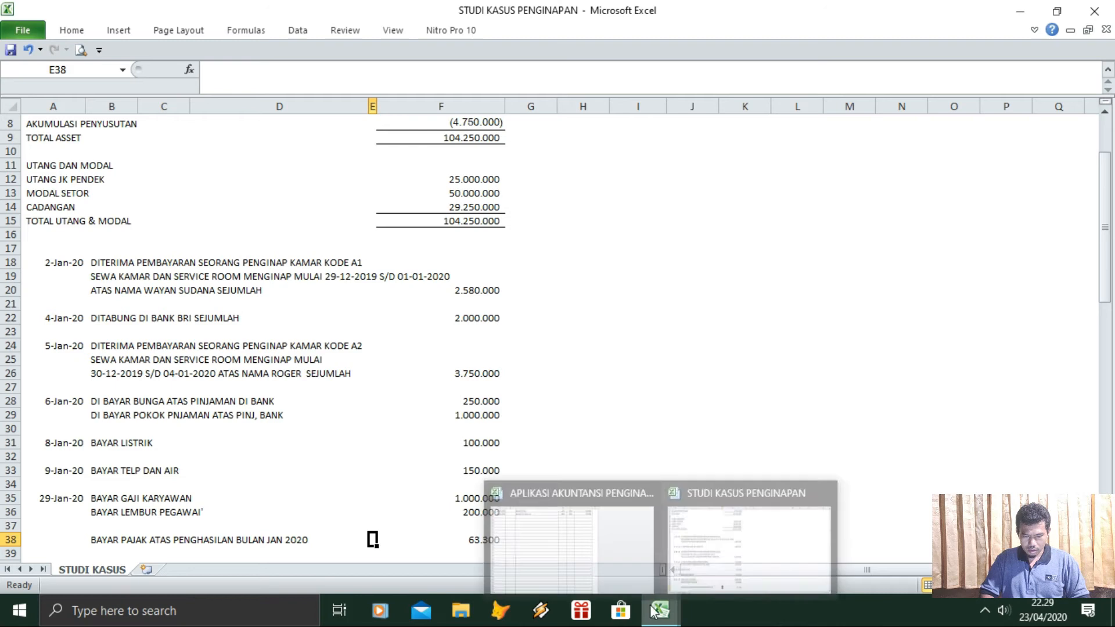
left_click(569, 543)
left_click(76, 169)
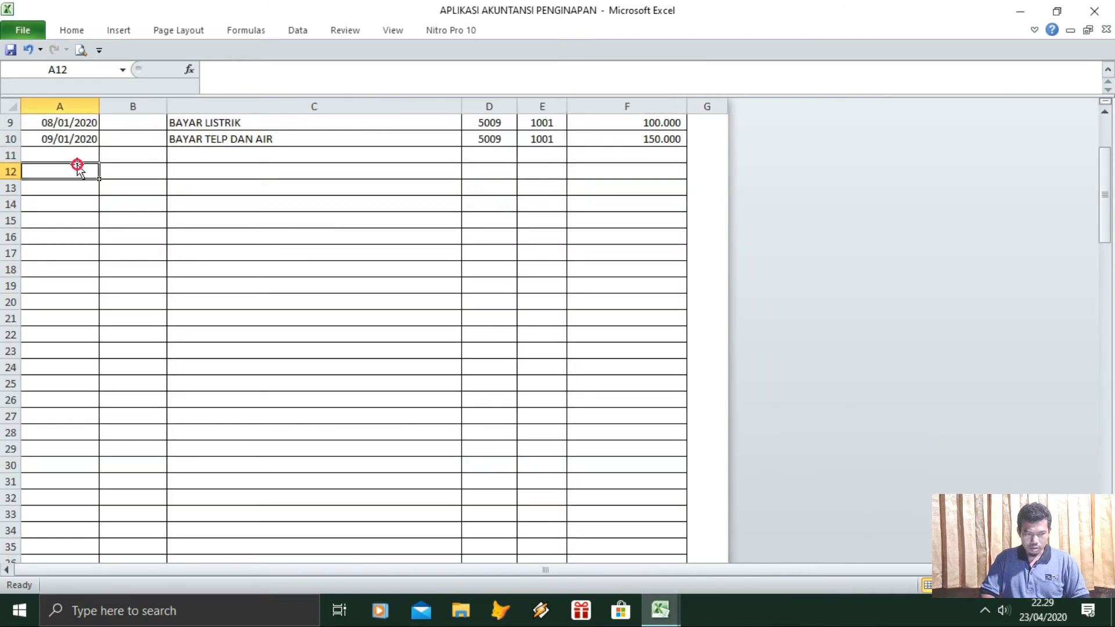
key("Up")
type("2")
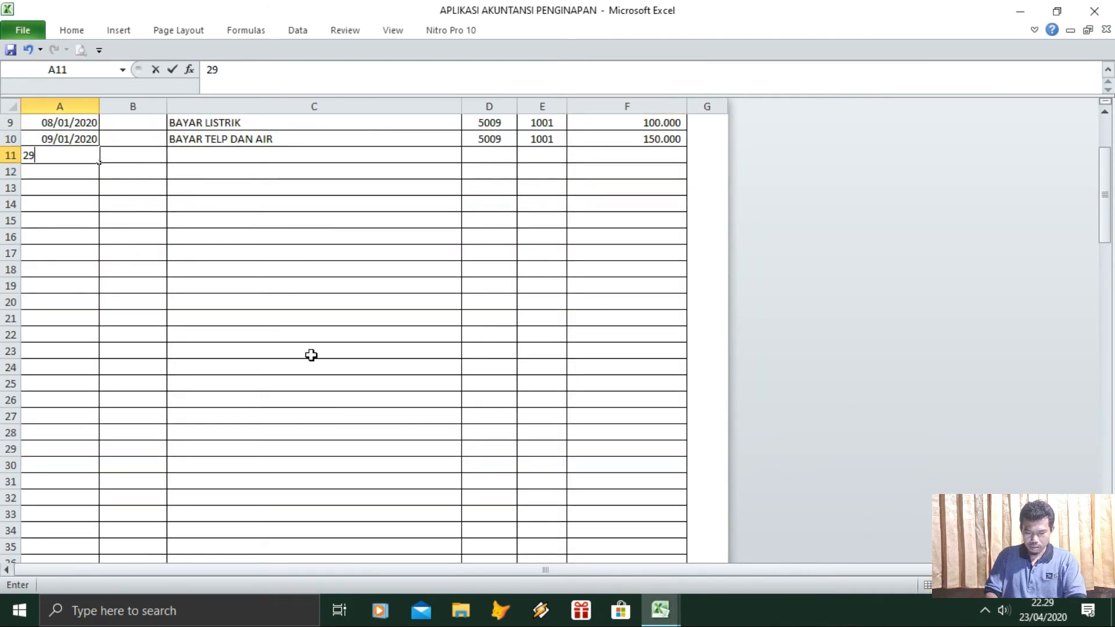
key("Return")
key("Up")
Enter the description BAYAR GAJI KARYAWAN for the 29/01/2020 entry in row 11
key("Tab")
key("Tab")
type("BA")
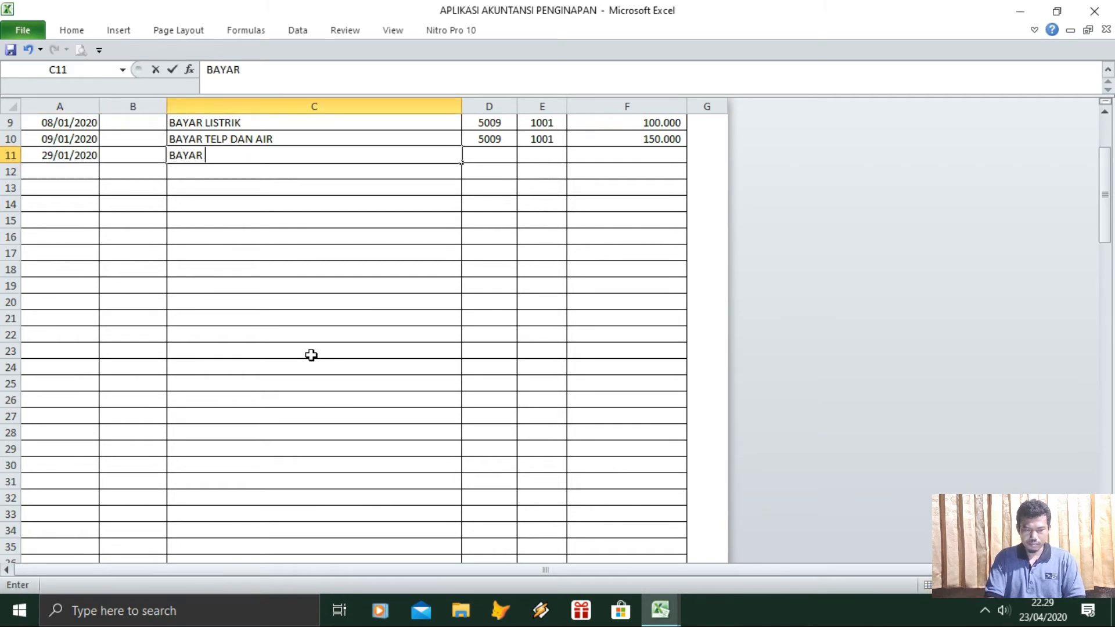
type("YAR GAJI KARUA")
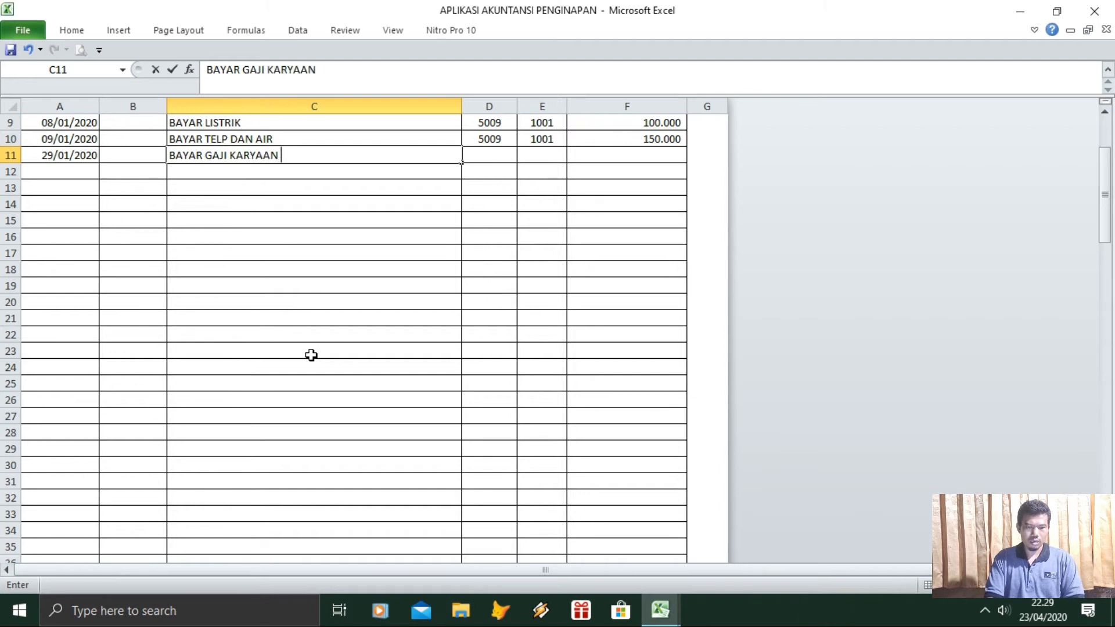
key("BackSpace")
key("BackSpace")
type("WAN")
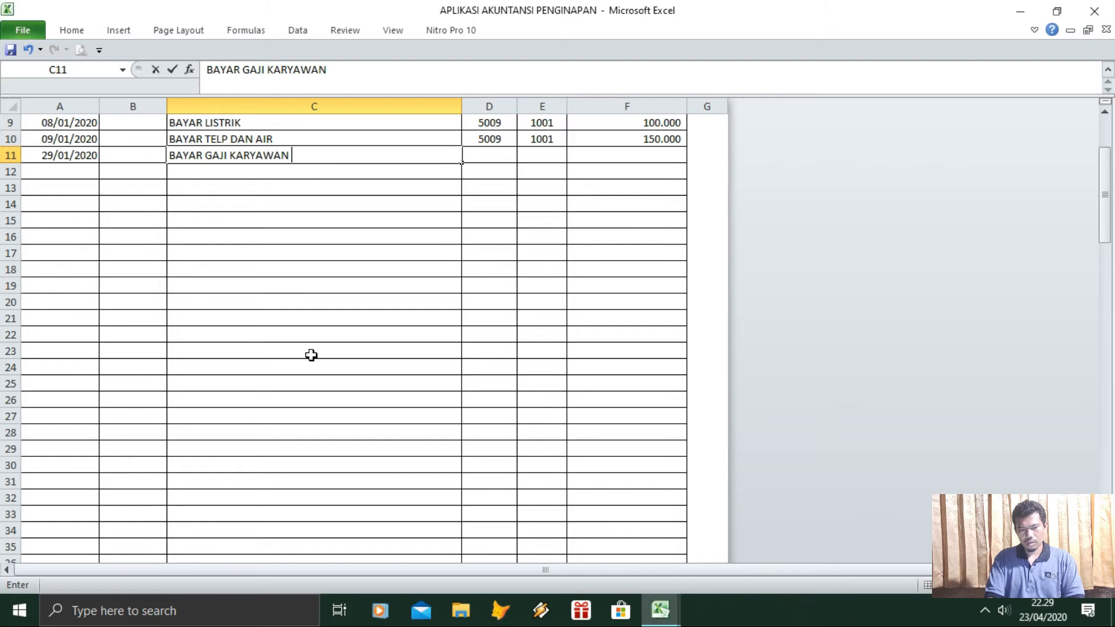
key("Return")
Enter the description BAYARL LEMBUR PEGAWAI in row 12
type("BAYARL L")
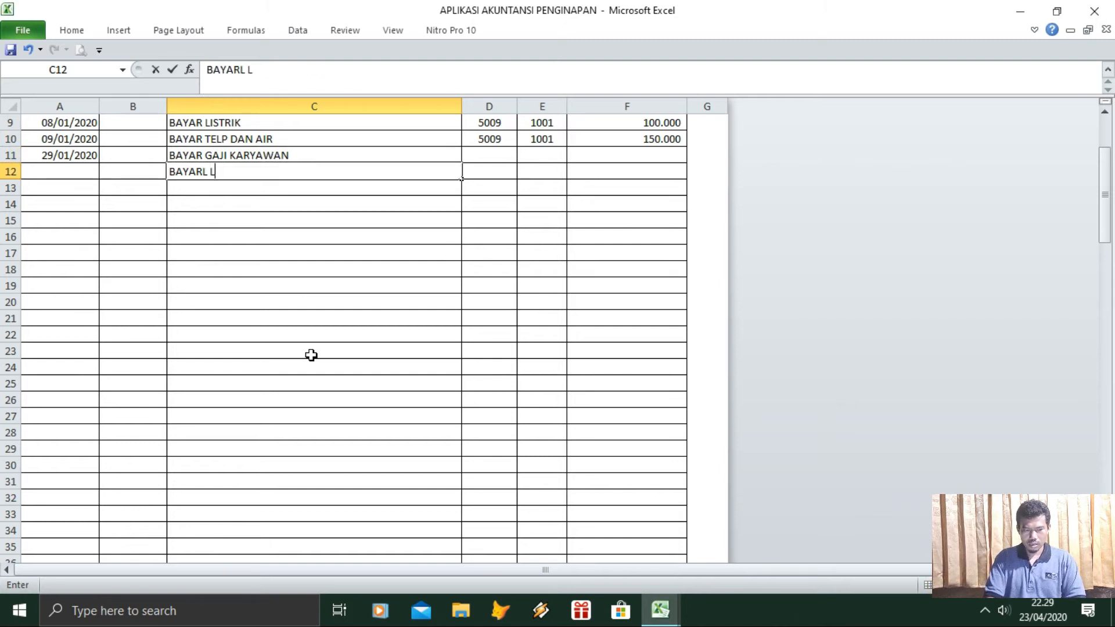
type("EMBUR PEGAW")
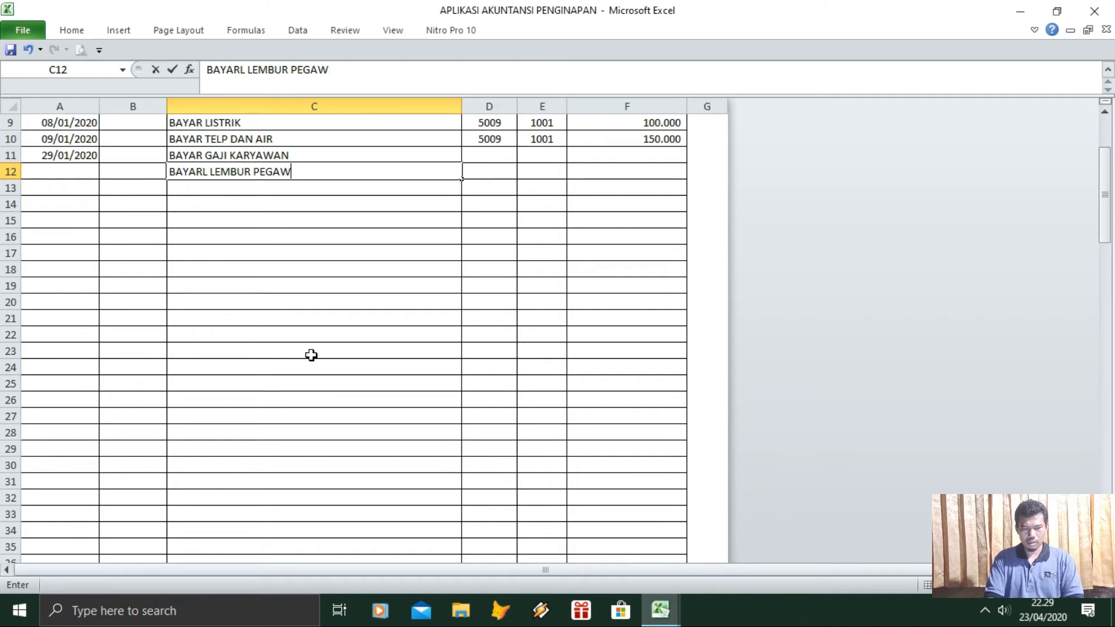
type("AI")
key("Return")
Copy the date 29/01/2020 from the BAYAR GAJI KARYAWAN row into the overtime row below it
key("Left")
key("Left")
key("Up")
key("Up")
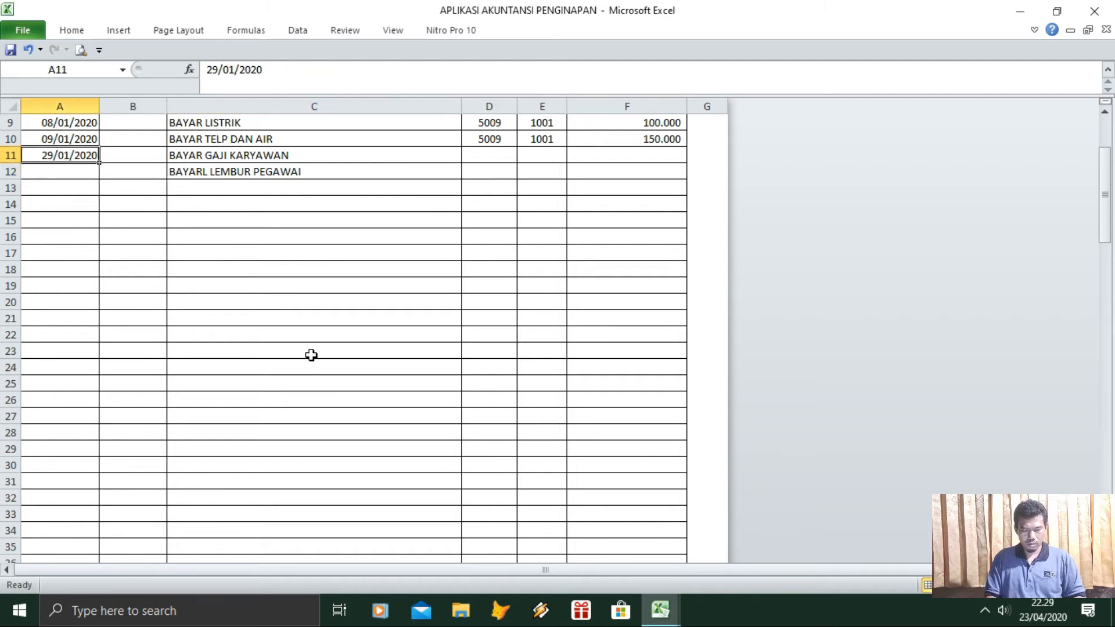
key("ctrl+Down")
key("ctrl+Up")
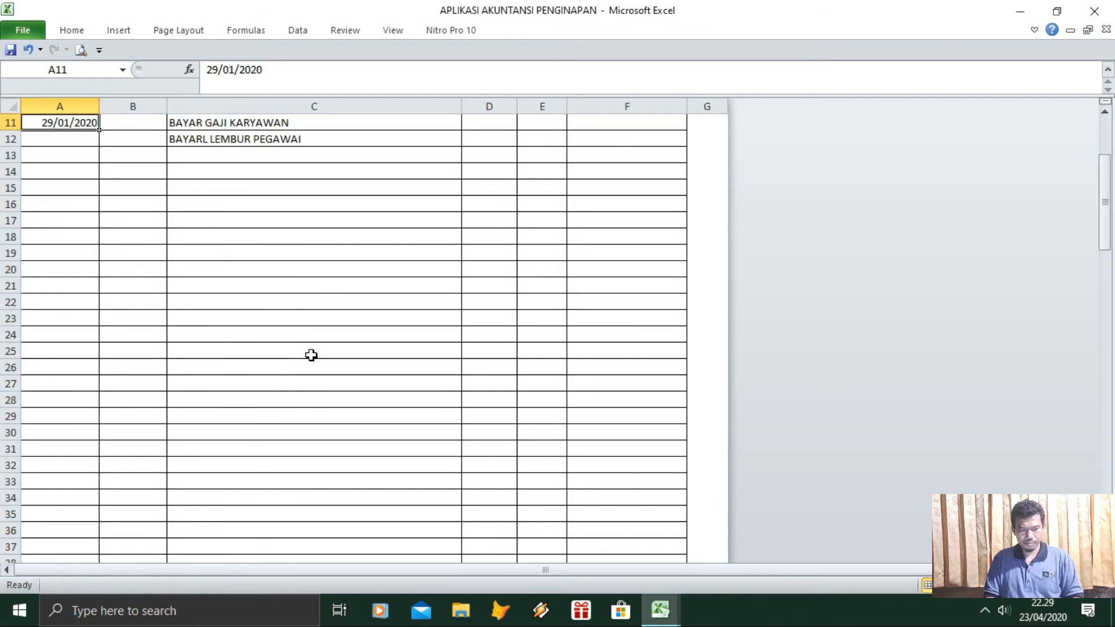
key("ctrl+c")
key("ctrl+Down")
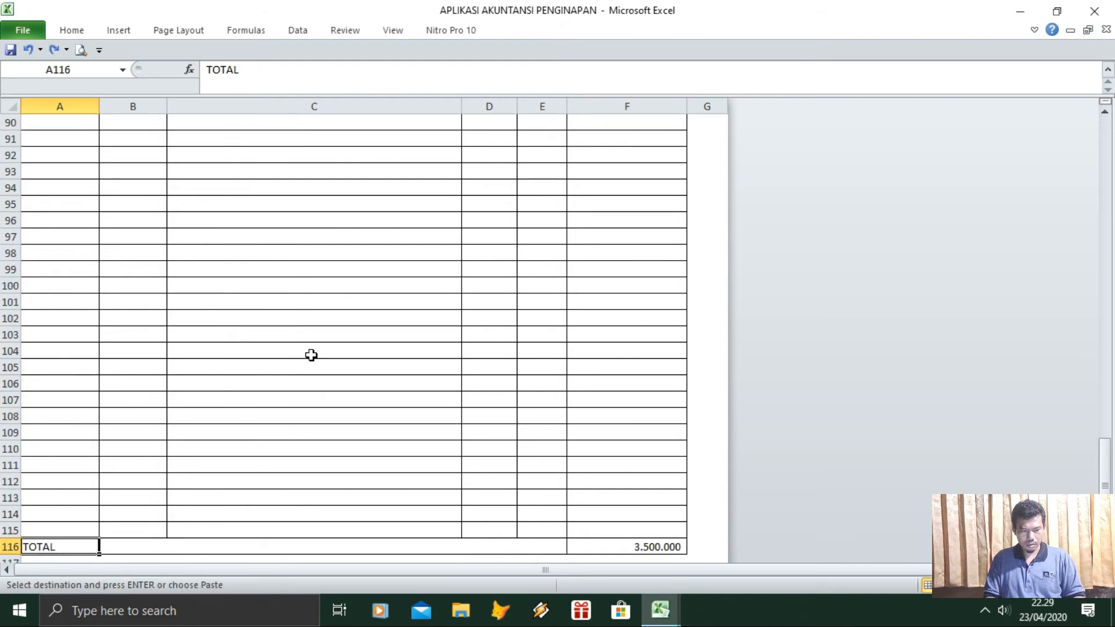
key("ctrl+Up")
key("Down")
key("Return")
Copy the credit code 1001 from the BAYAR TELP DAN AIR row into the salary and overtime rows
key("Right")
key("Right")
key("Right")
key("Up")
key("Up")
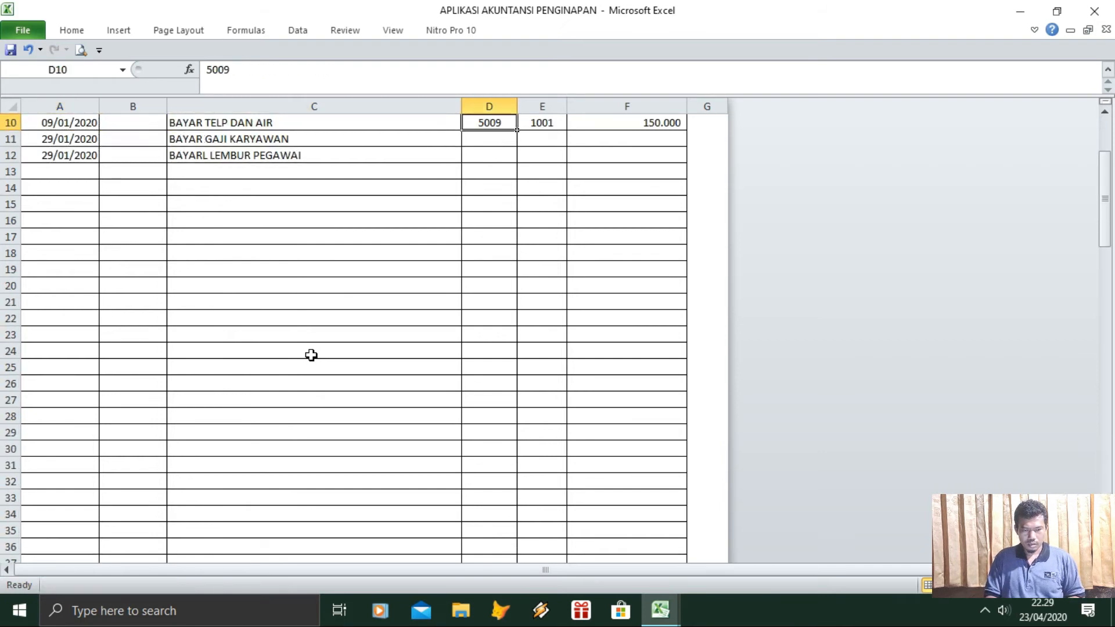
scroll(312, 355, "up", 1)
key("Right")
key("ctrl+c")
key("Down")
key("shift+Down")
key("Return")
Enter the debit codes 5001 for BAYAR GAJI KARYAWAN and 5002 for the overtime row
key("Left")
type("5001")
key("Return")
type("5002")
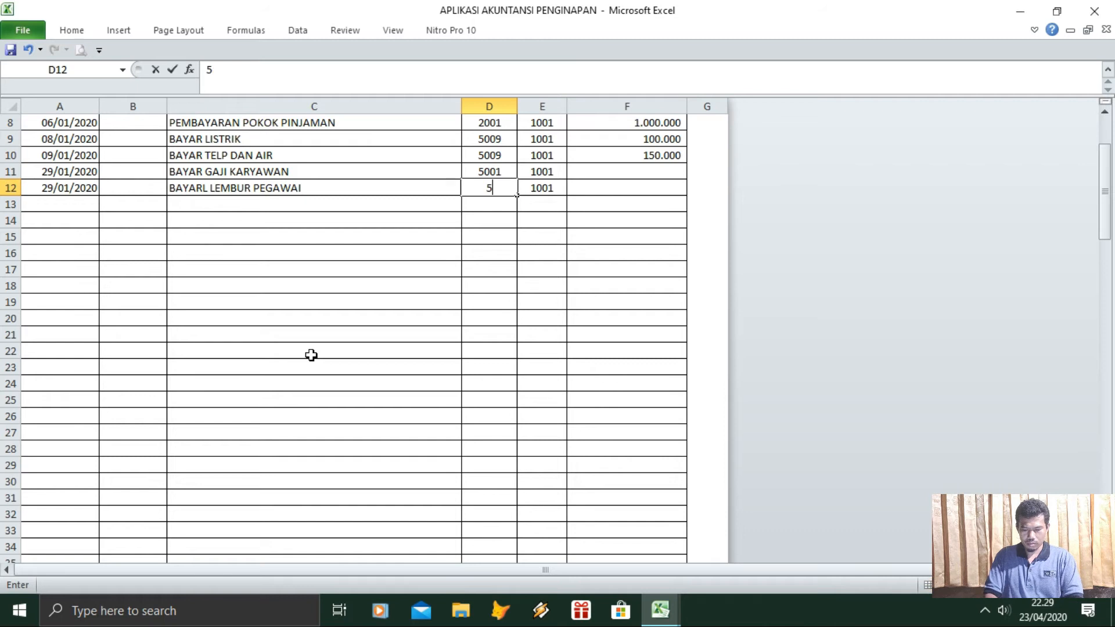
key("Return")
Open the account list in cell C1 and examine the 5000-series expense codes for salary and overtime
key("Up")
key("Up")
key("Up")
key("Up")
key("Up")
key("Up")
key("Up")
key("Up")
key("Up")
key("Up")
key("Up")
key("Up")
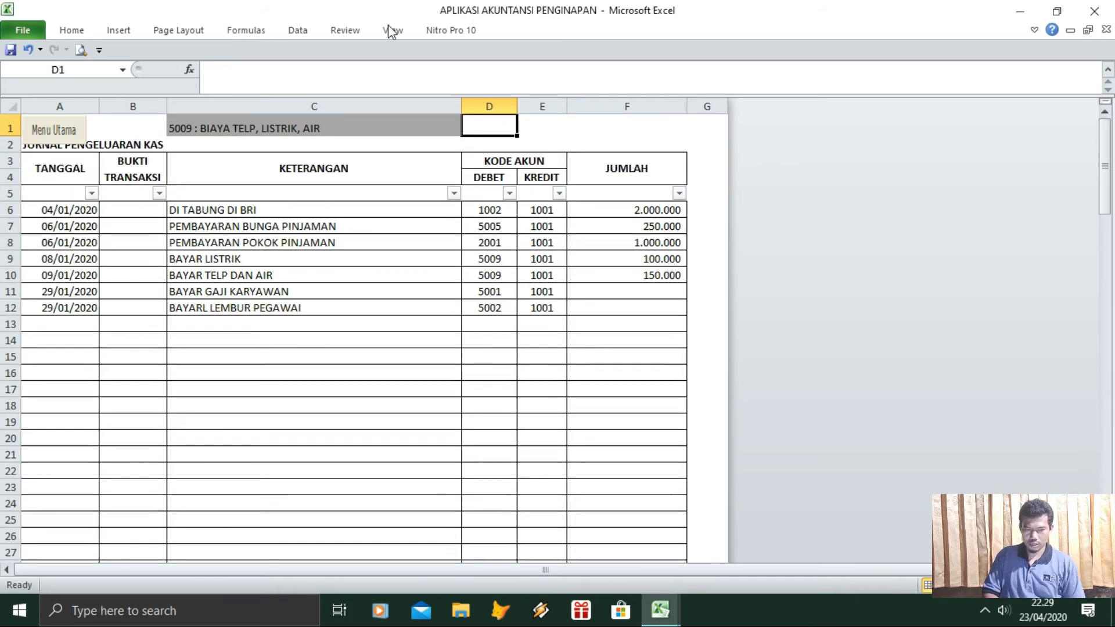
left_click(294, 129)
left_click(468, 128)
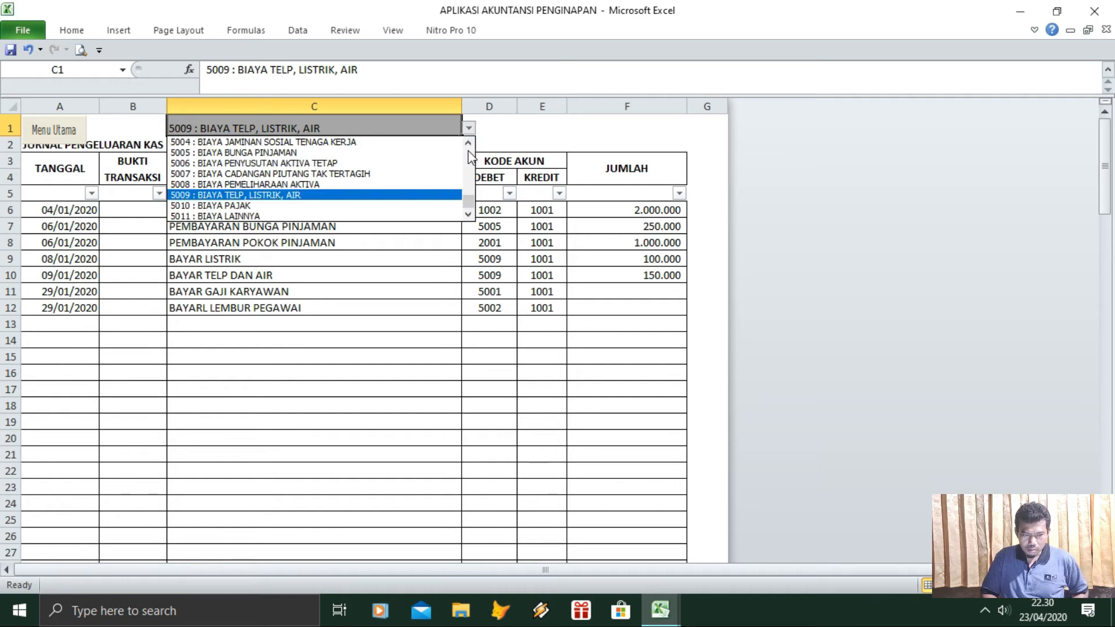
scroll(472, 156, "up", 3)
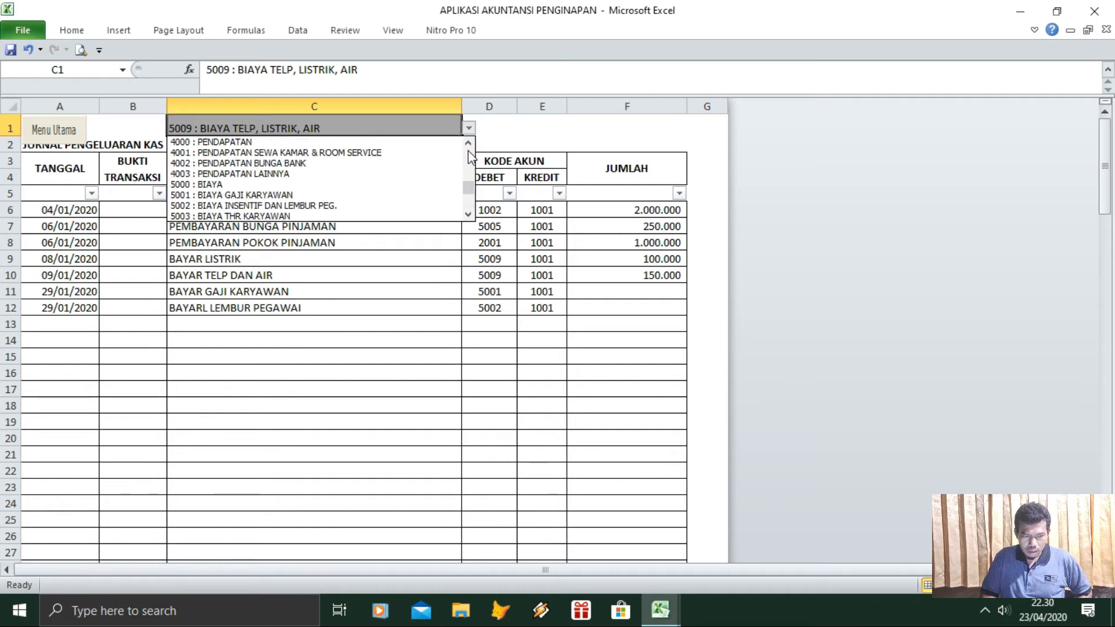
double_click(470, 219)
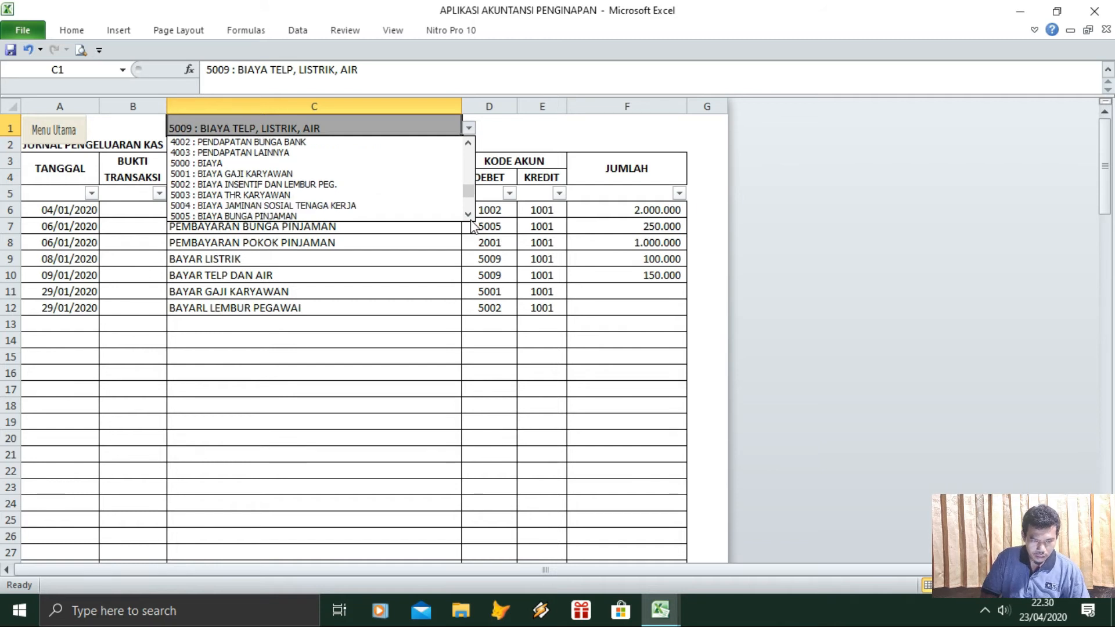
double_click(468, 216)
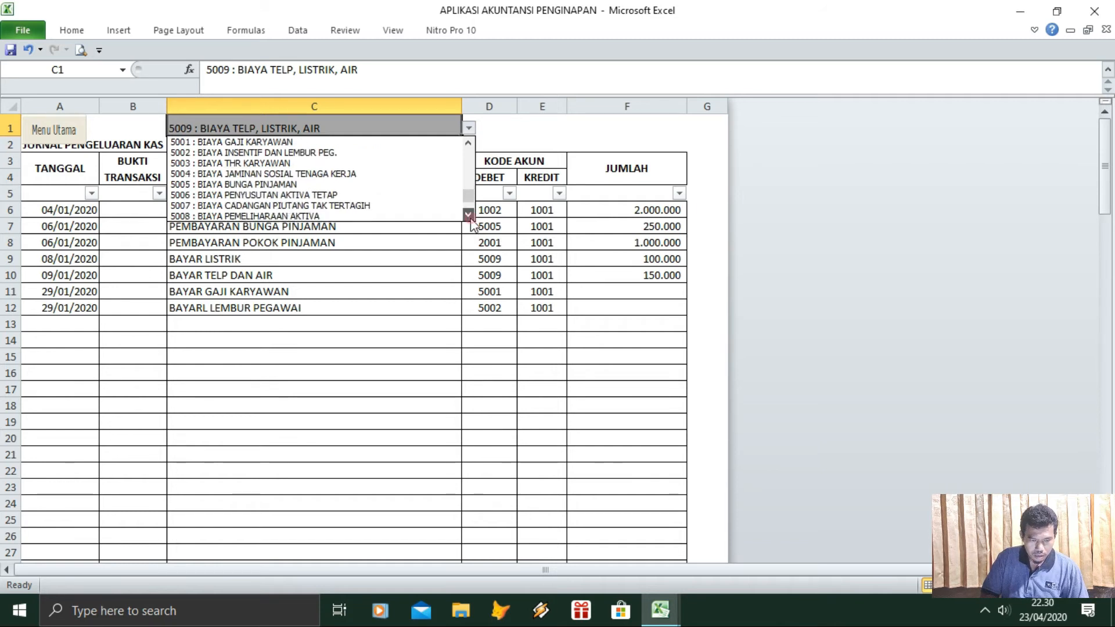
left_click(469, 216)
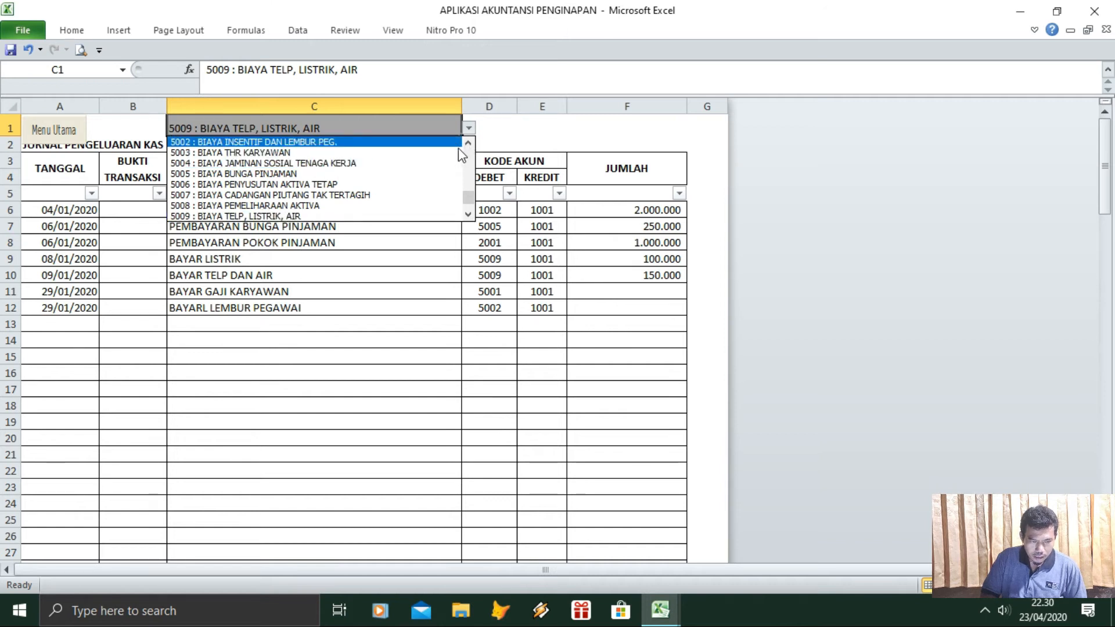
Close the account list and enter the amount 1.000.000 in the BAYAR GAJI KARYAWAN row
left_click(480, 312)
left_click(588, 298)
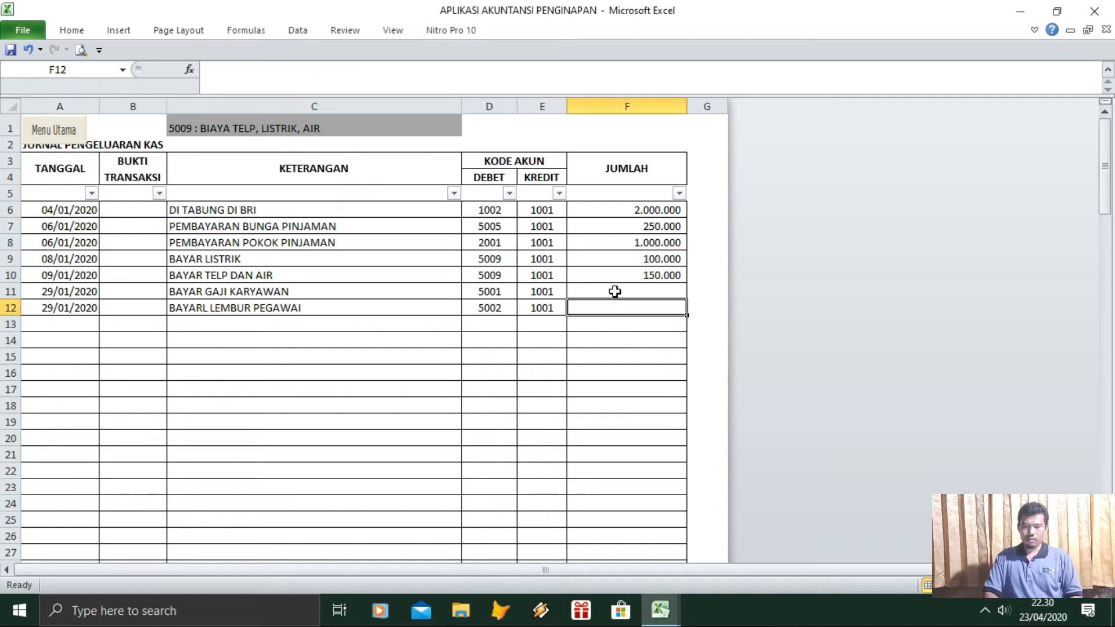
type("1000000")
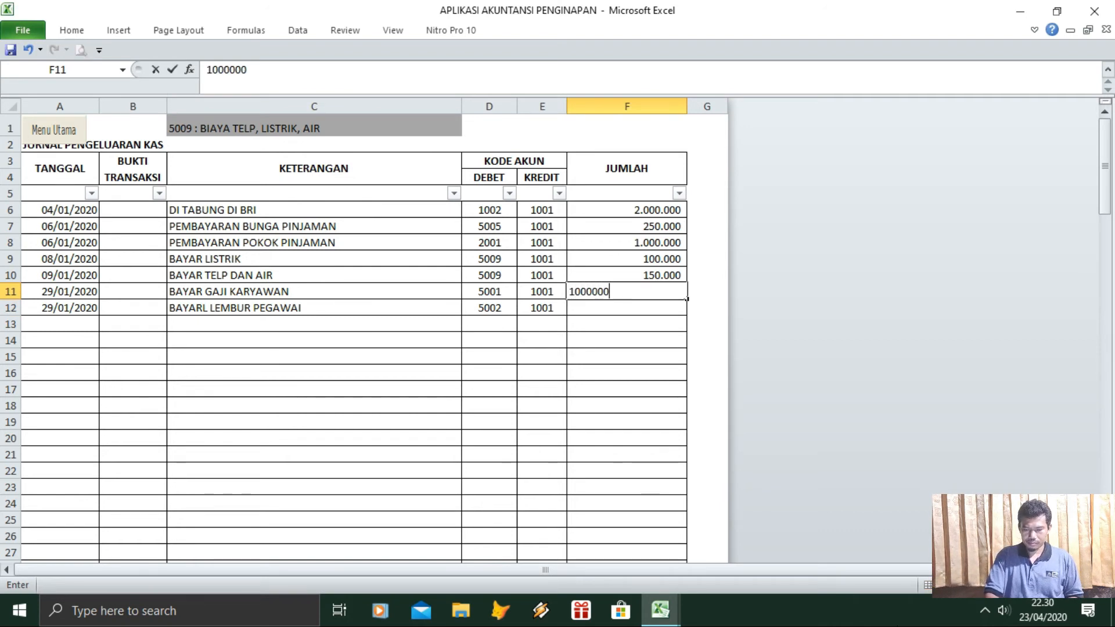
key("Return")
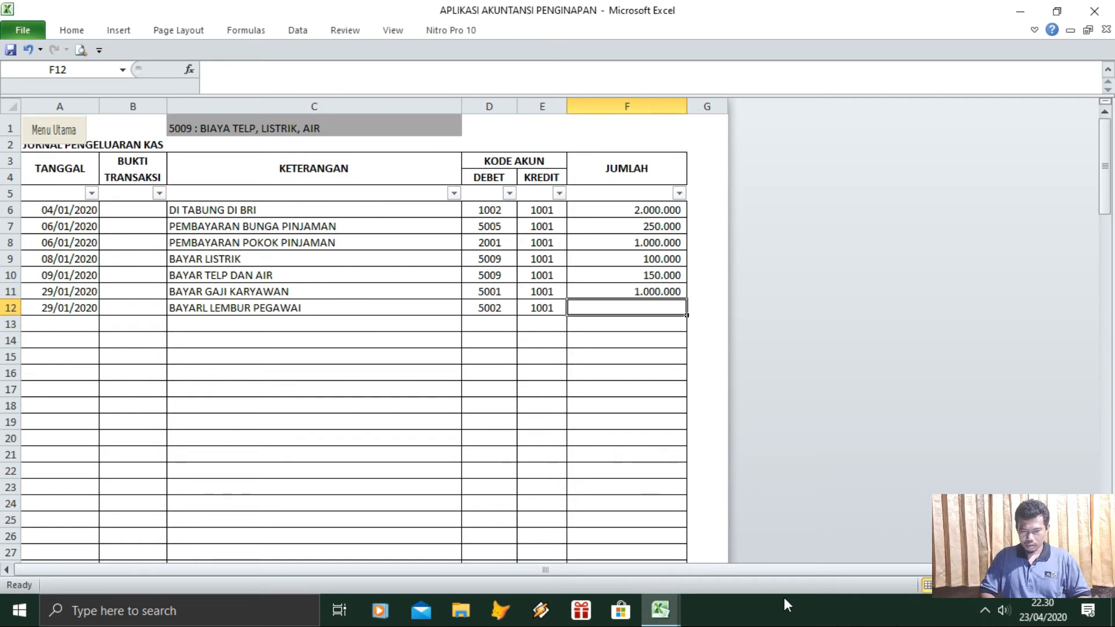
Check the overtime amount in the STUDI KASUS PENGINAPAN workbook and enter 200.000 in the journal's overtime row
mouse_move(660, 610)
left_click(689, 532)
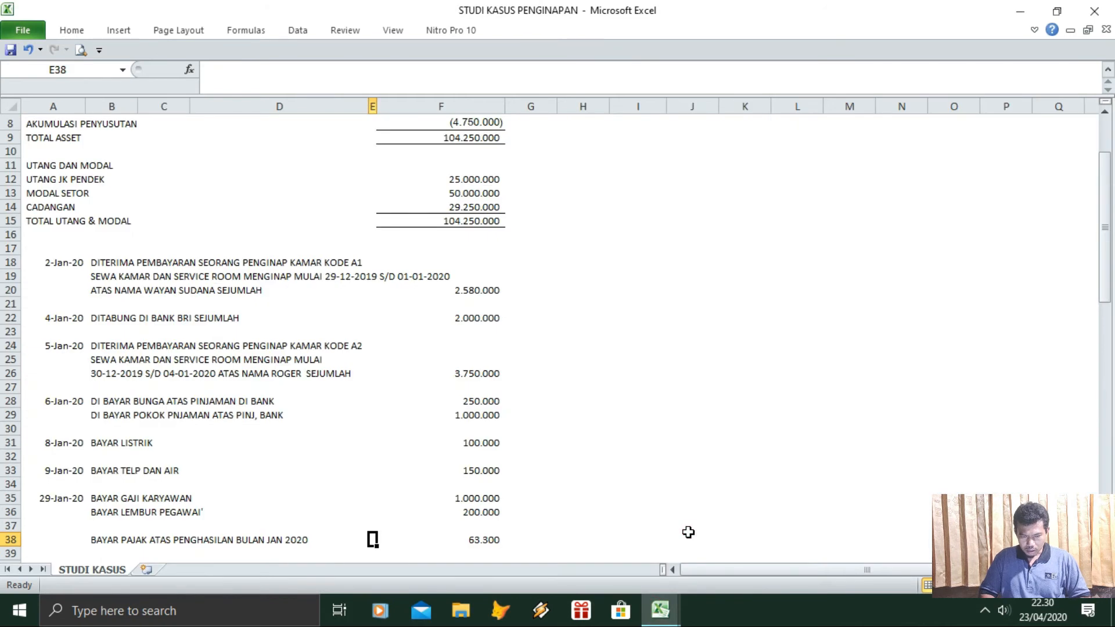
left_click(483, 514)
left_click(660, 609)
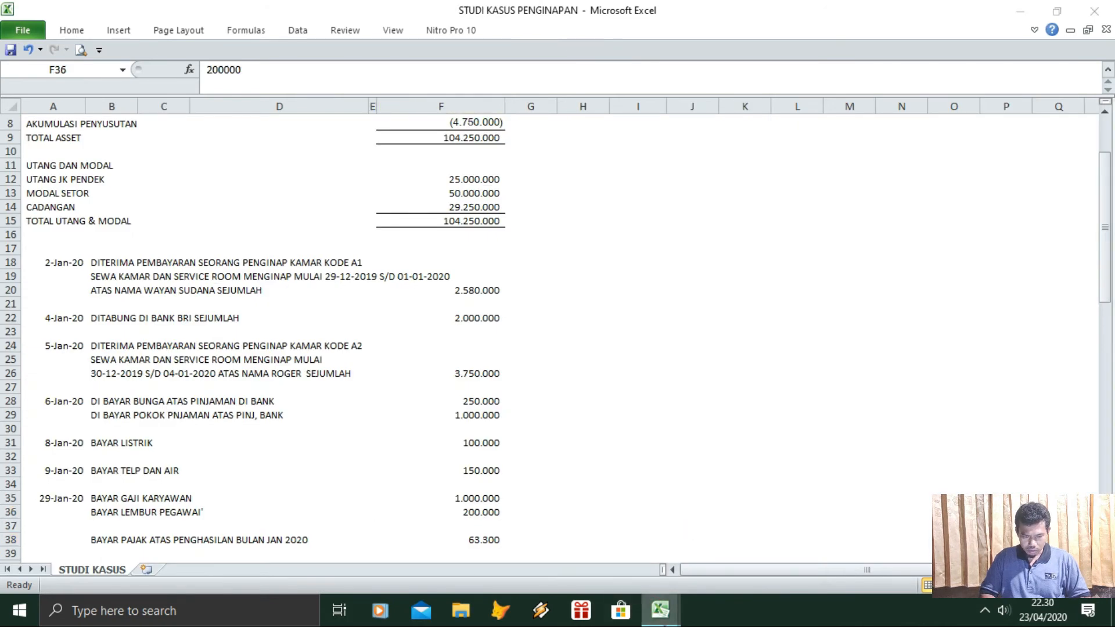
left_click(600, 578)
type("2")
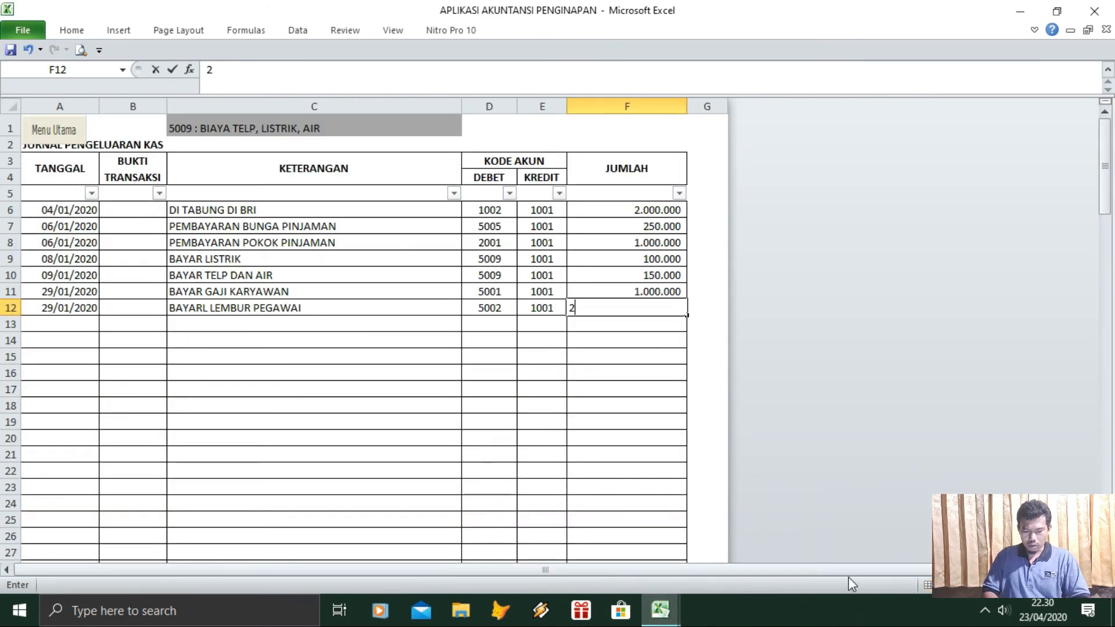
type("00.000000")
key("Return")
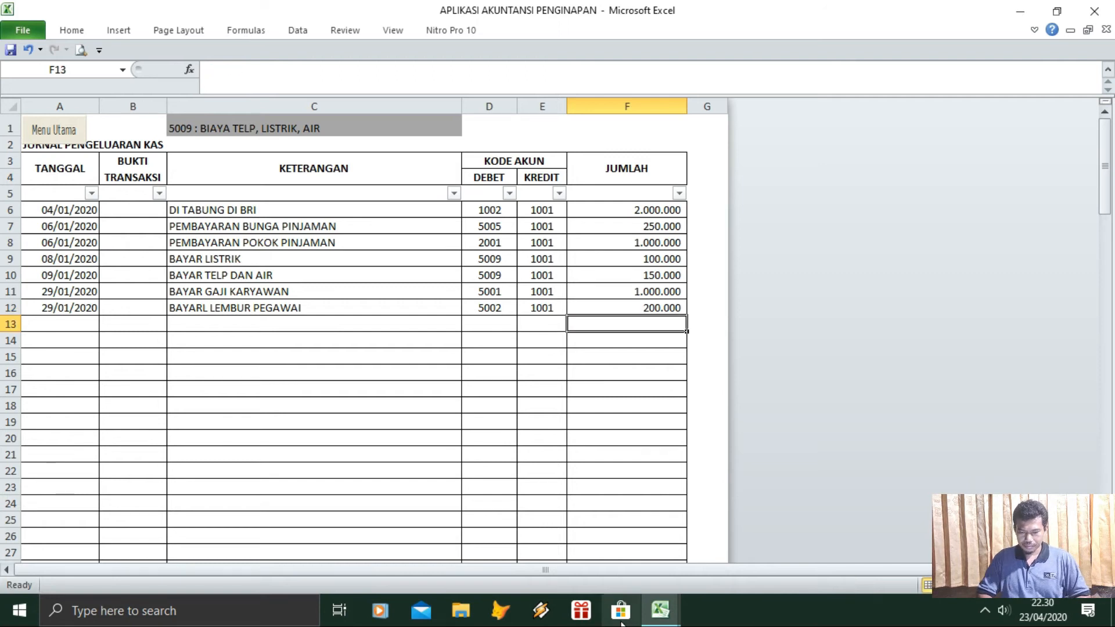
Switch to the STUDI KASUS PENGINAPAN workbook and examine the remaining January 2020 entries, including the income tax payment and 31 January adjustments
left_click(659, 620)
left_click(585, 546)
left_click(671, 616)
left_click(741, 570)
key("Down")
key("Down")
key("Down")
key("Down")
key("Down")
key("Down")
key("Down")
key("Down")
key("Down")
key("Down")
key("Down")
key("Down")
key("Down")
key("Down")
key("Down")
key("Down")
key("Down")
key("Down")
key("Down")
key("Up")
key("Up")
key("Up")
key("Up")
key("Up")
key("Up")
key("Up")
key("Up")
key("Up")
key("Up")
key("Up")
key("Up")
key("Up")
key("Up")
key("Up")
key("Up")
key("Up")
key("Up")
key("Left")
key("Left")
key("Left")
key("Left")
key("Left")
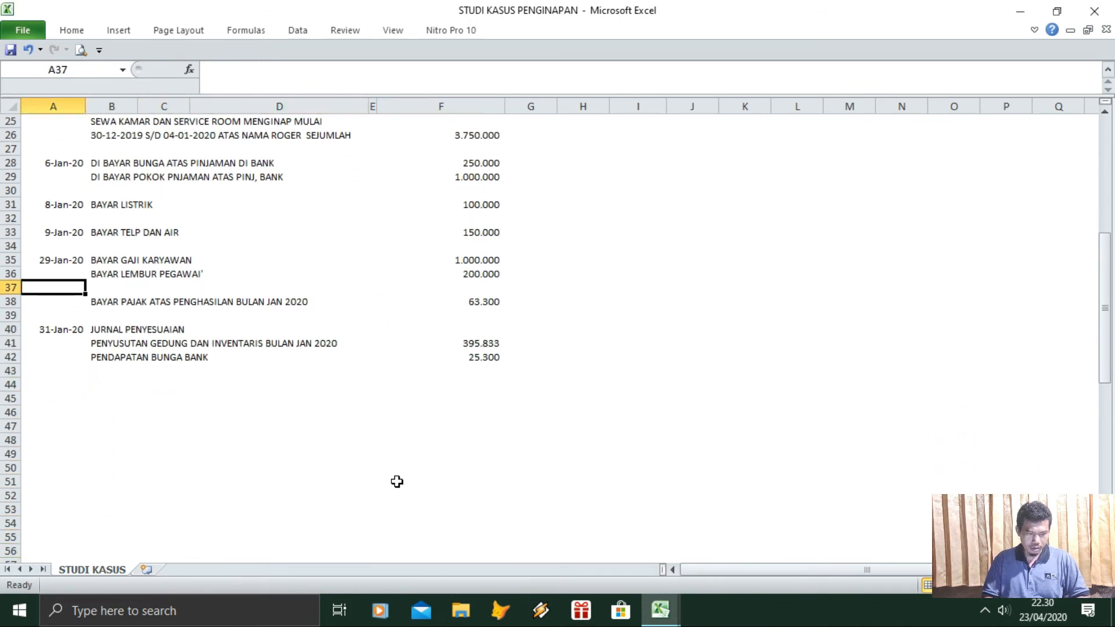
key("Up")
key("Up")
key("Down")
key("Down")
key("Down")
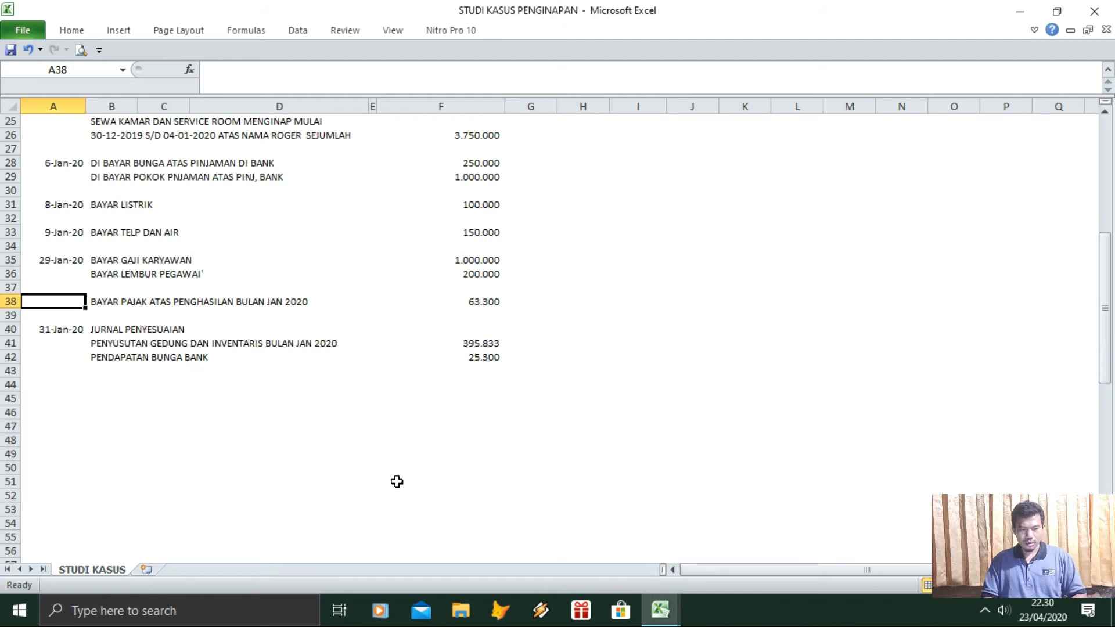
key("Right")
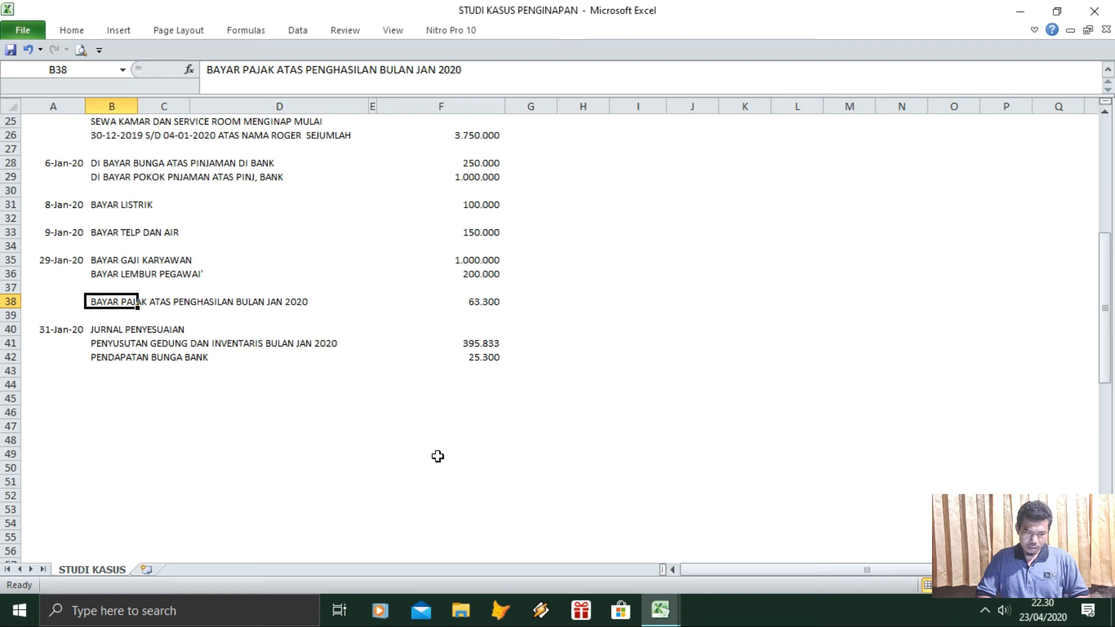
Return to the APLIKASI AKUNTANSI PENGINAPAN workbook and copy the date 29/01/2020 from the overtime row into row 13
mouse_move(670, 621)
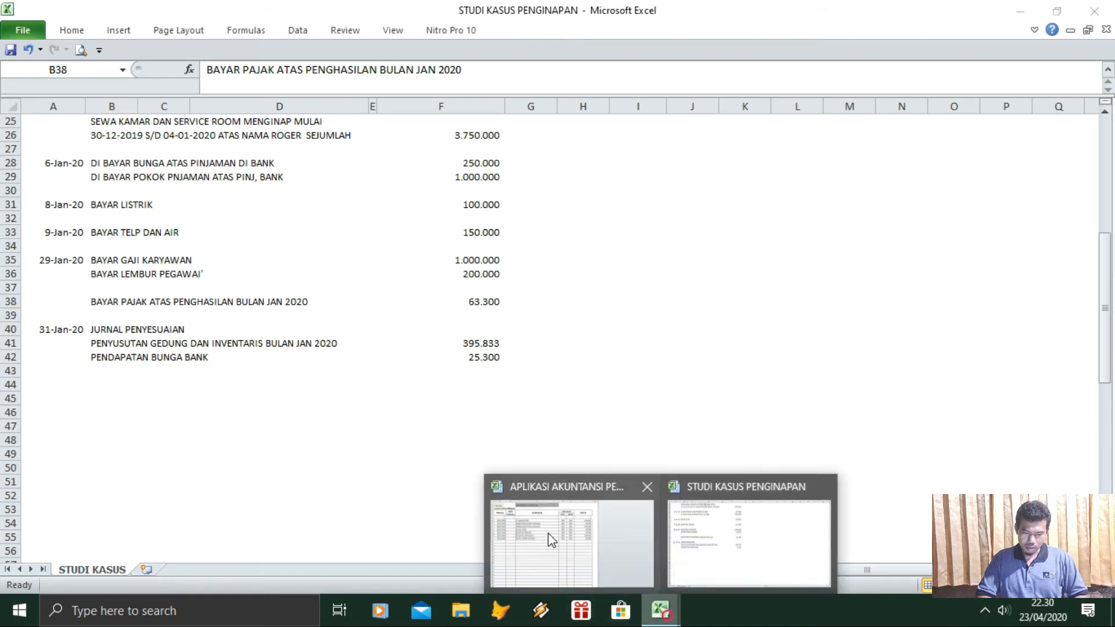
left_click(569, 534)
left_click(81, 325)
key("Up")
key("ctrl+c")
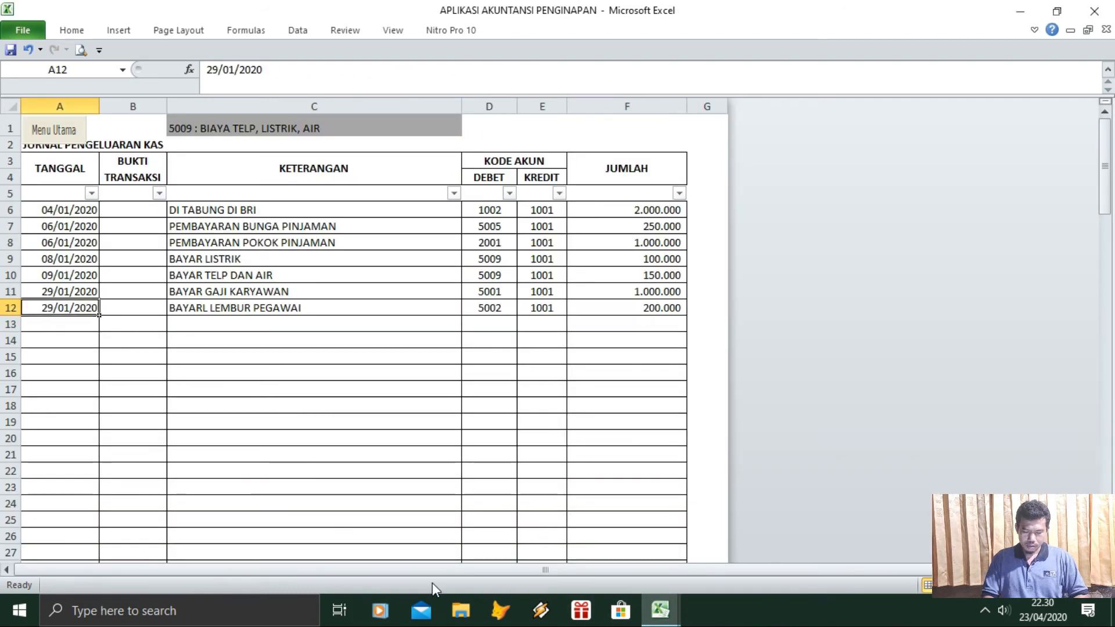
key("Down")
key("Return")
Enter the description BAYAR PAJAK in row 13
key("Right")
key("Right")
type("BAYAR PAJAK")
key("Return")
Look up the tax expense account in the C1 account list and enter the debit code 5010 for BAYAR PAJAK
key("Up")
key("Right")
key("Right")
key("Left")
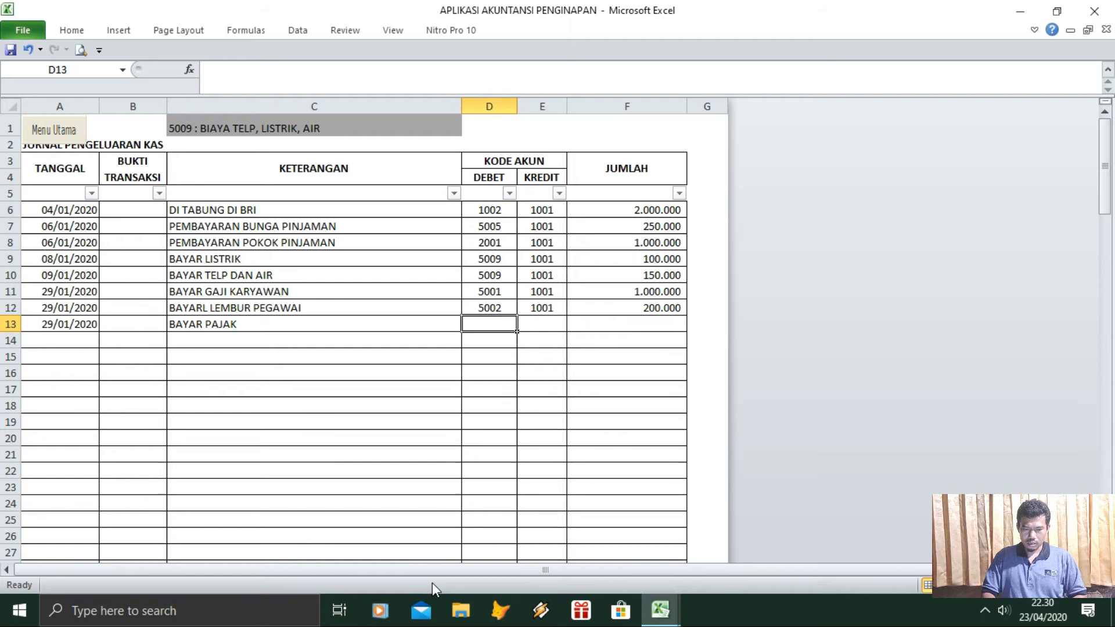
left_click(388, 132)
left_click(469, 128)
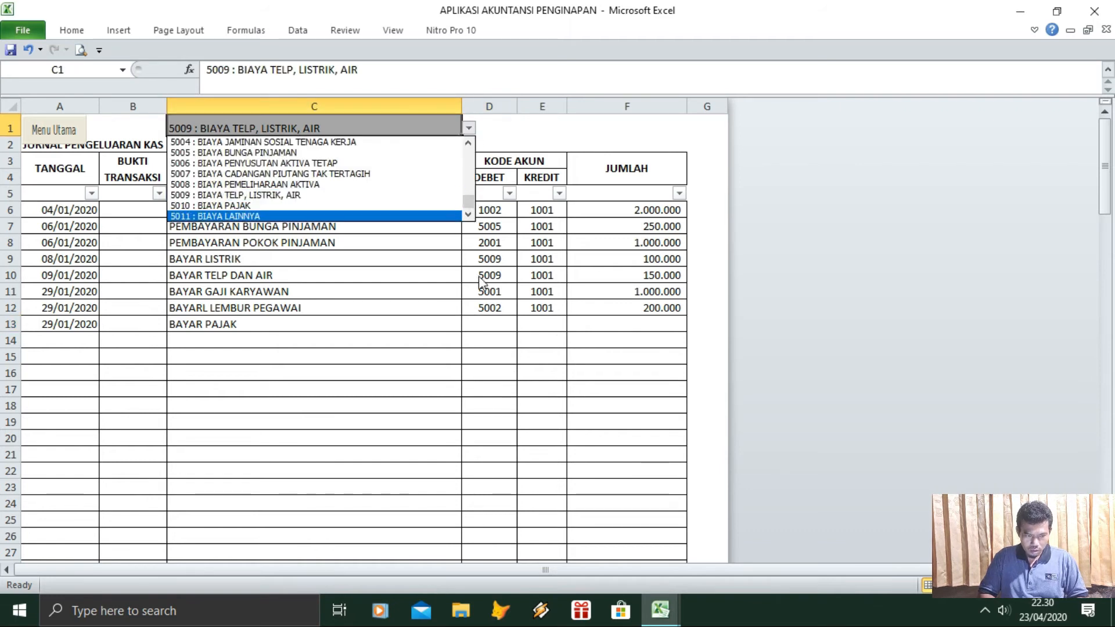
left_click(521, 350)
left_click(505, 326)
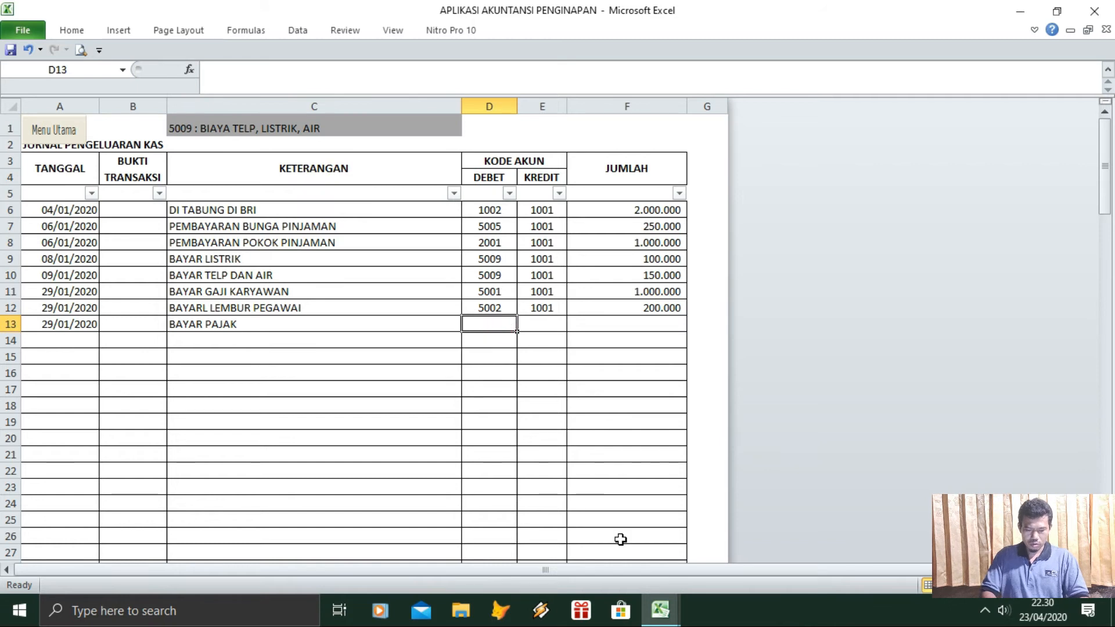
type("5010")
key("Return")
Copy the credit code 1001 from the overtime row into the BAYAR PAJAK row
key("Up")
key("Right")
key("Up")
key("ctrl+c")
key("Down")
key("Return")
key("Right")
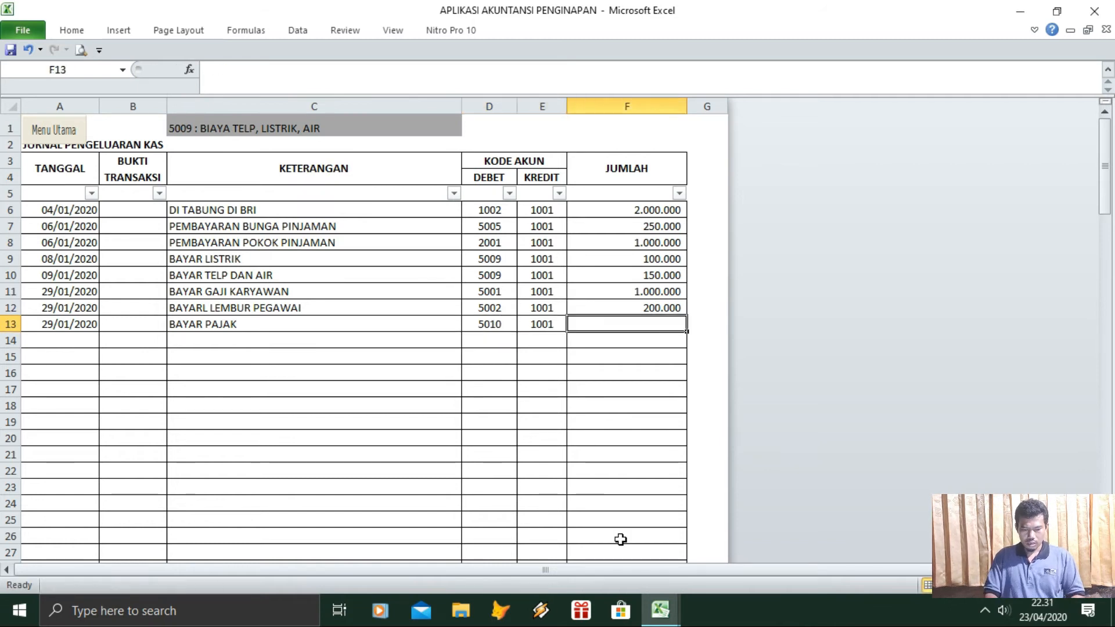
Check the tax payment in the STUDI KASUS PENGINAPAN workbook and enter 63.300 as the BAYAR PAJAK amount in the cash payments journal
type("63")
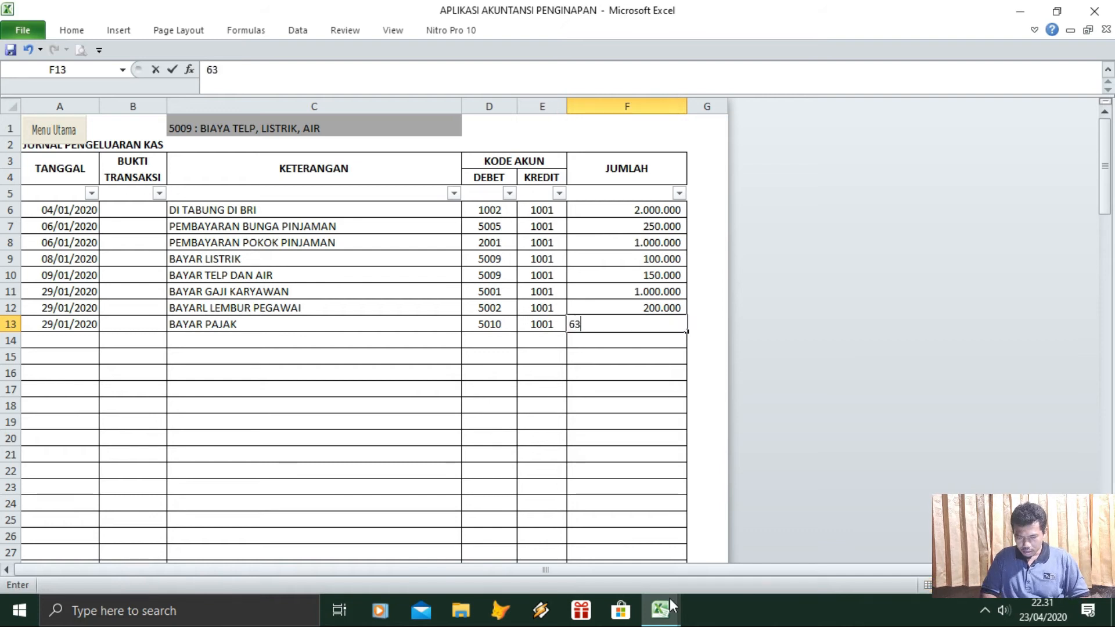
mouse_move(674, 603)
left_click(720, 574)
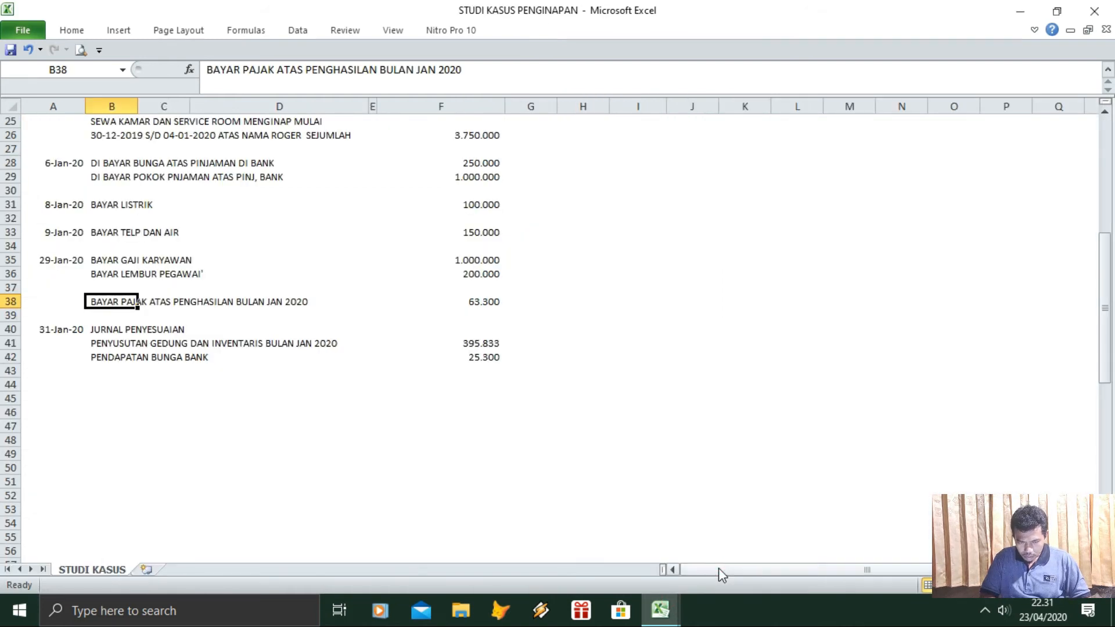
mouse_move(660, 607)
left_click(597, 551)
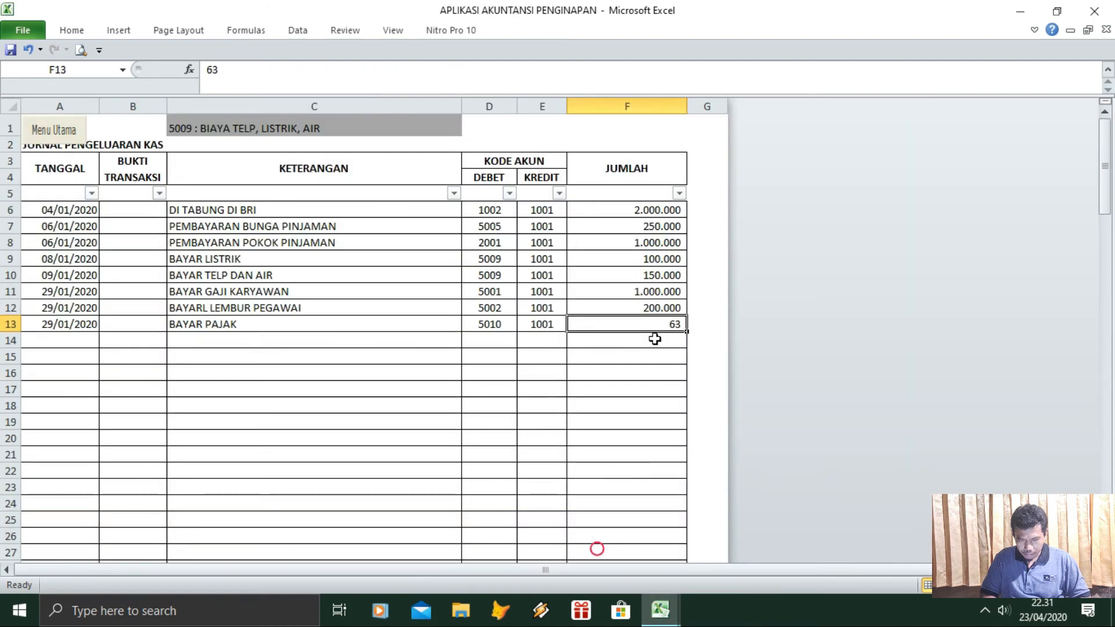
type("63.30")
key("Return")
key("Left")
key("Left")
key("Left")
key("Left")
key("Left")
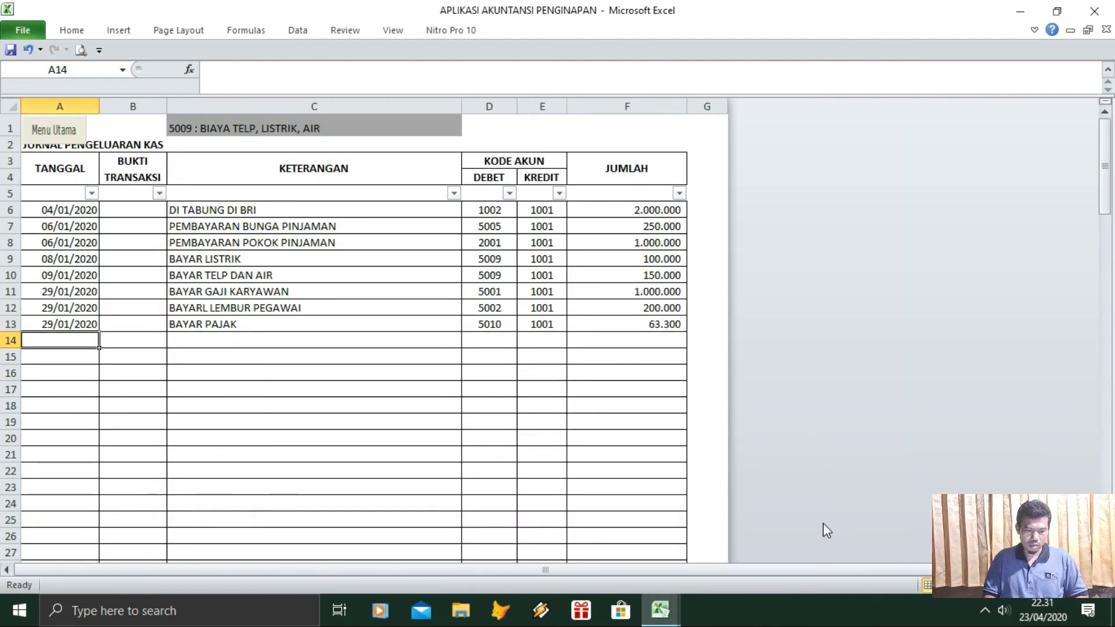
Copy the depreciation and bank interest descriptions in B41:B42 of STUDI KASUS PENGINAPAN and return to the APLIKASI AKUNTANSI PENGINAPAN workbook
left_click(660, 616)
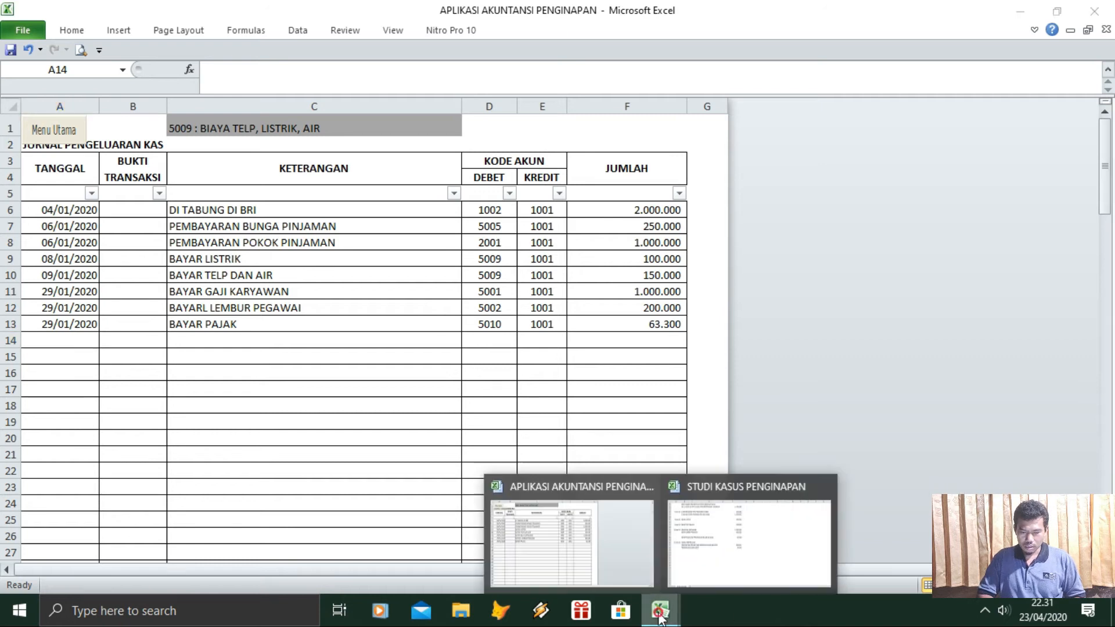
left_click(699, 547)
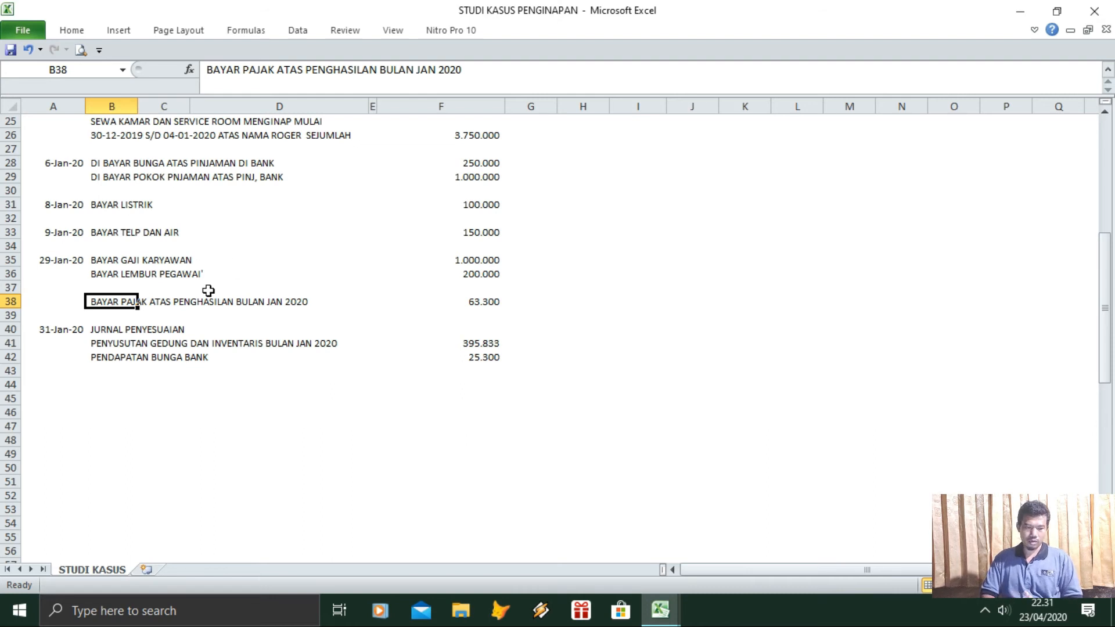
left_click(134, 344)
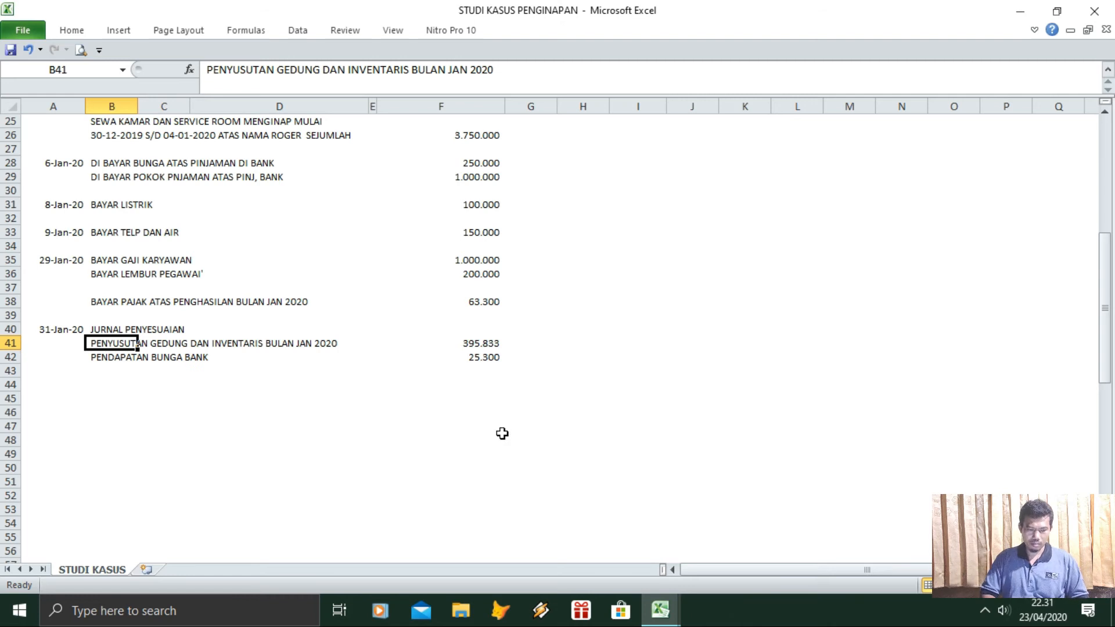
key("ctrl+c")
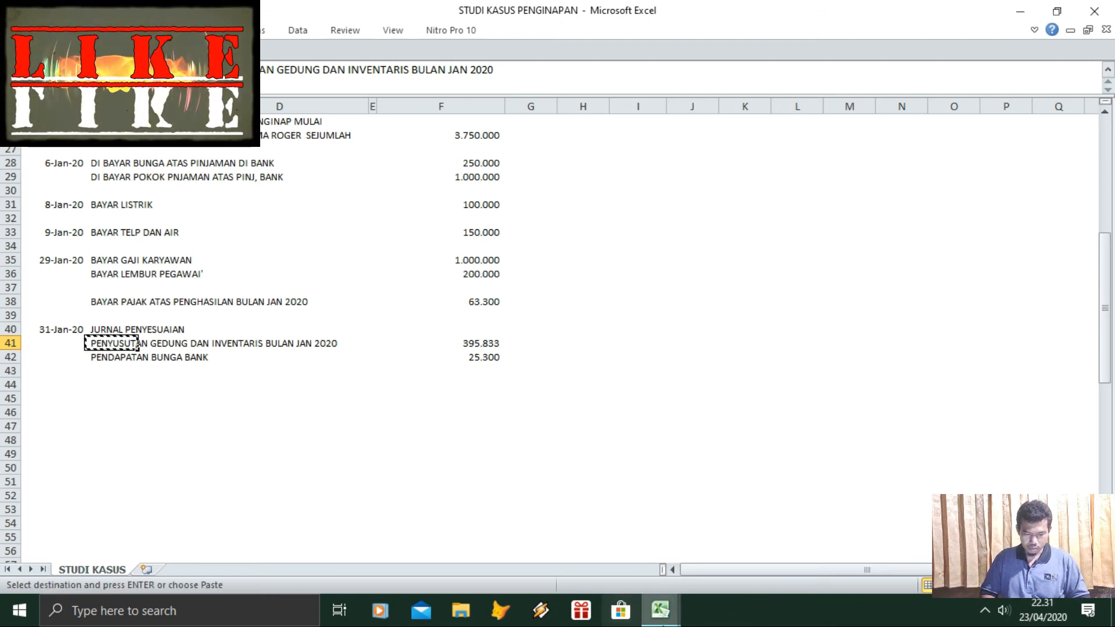
key("shift+Down")
key("ctrl+c")
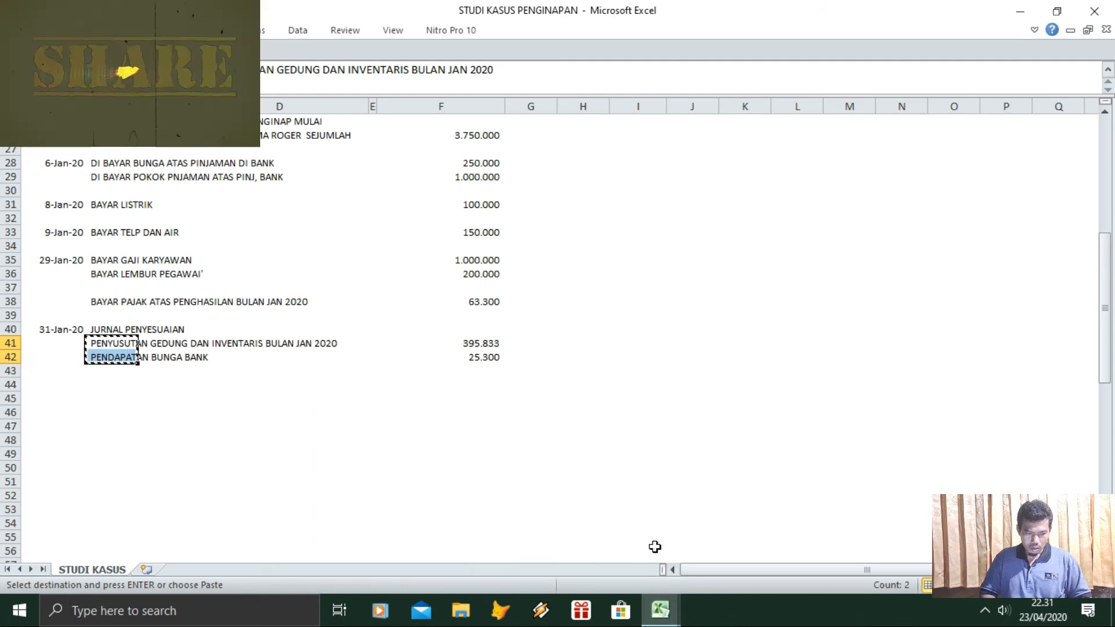
left_click(659, 607)
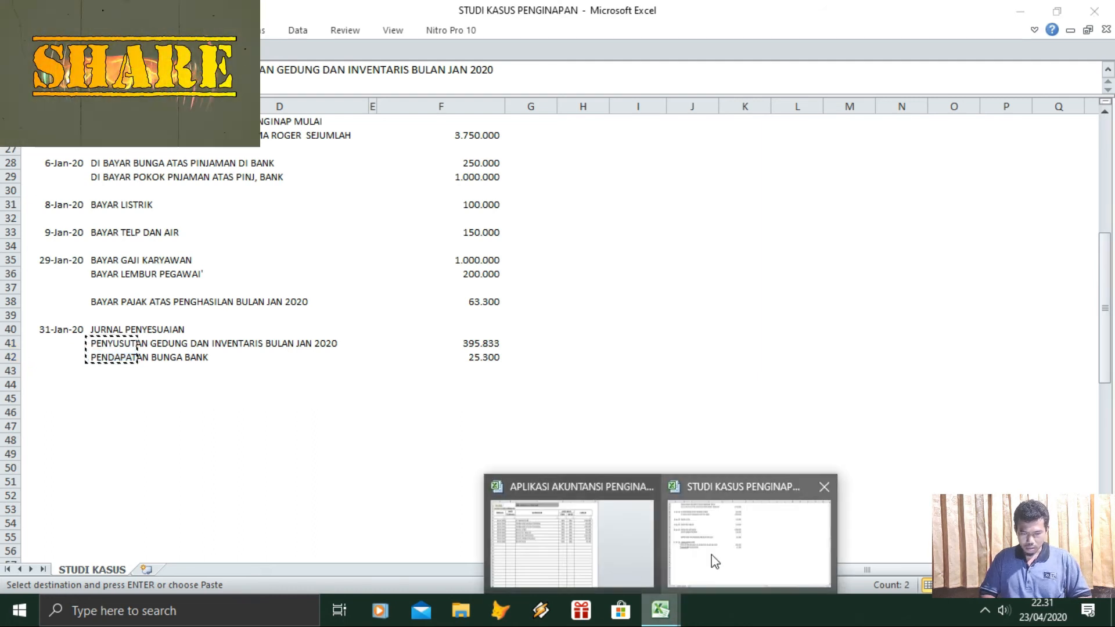
left_click(592, 532)
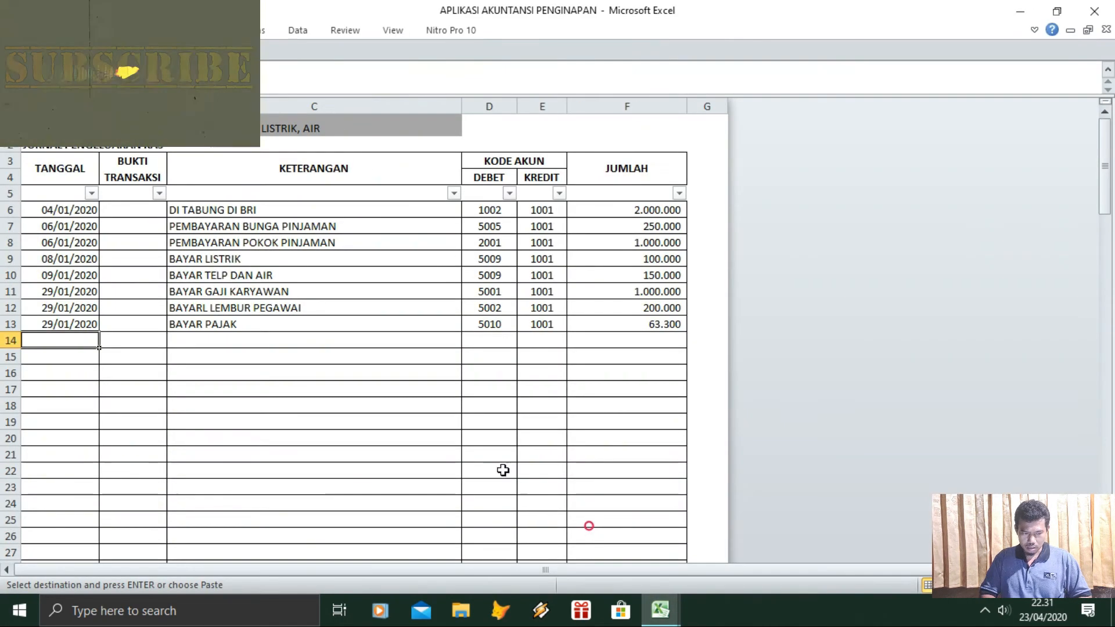
right_click(67, 340)
left_click(107, 118)
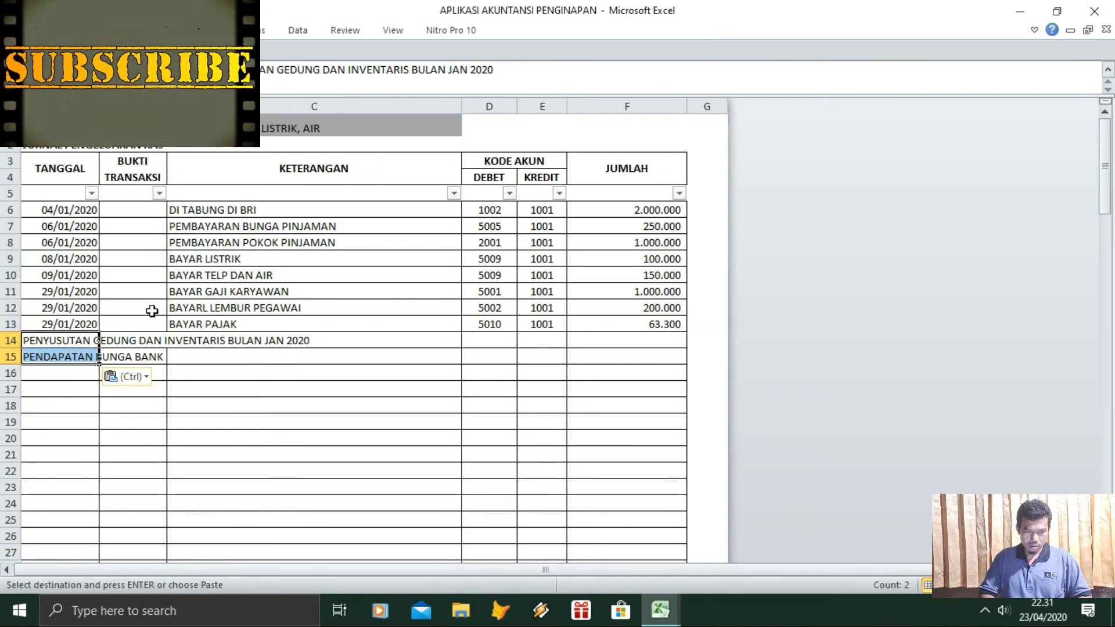
key("ctrl+z")
left_click(237, 339)
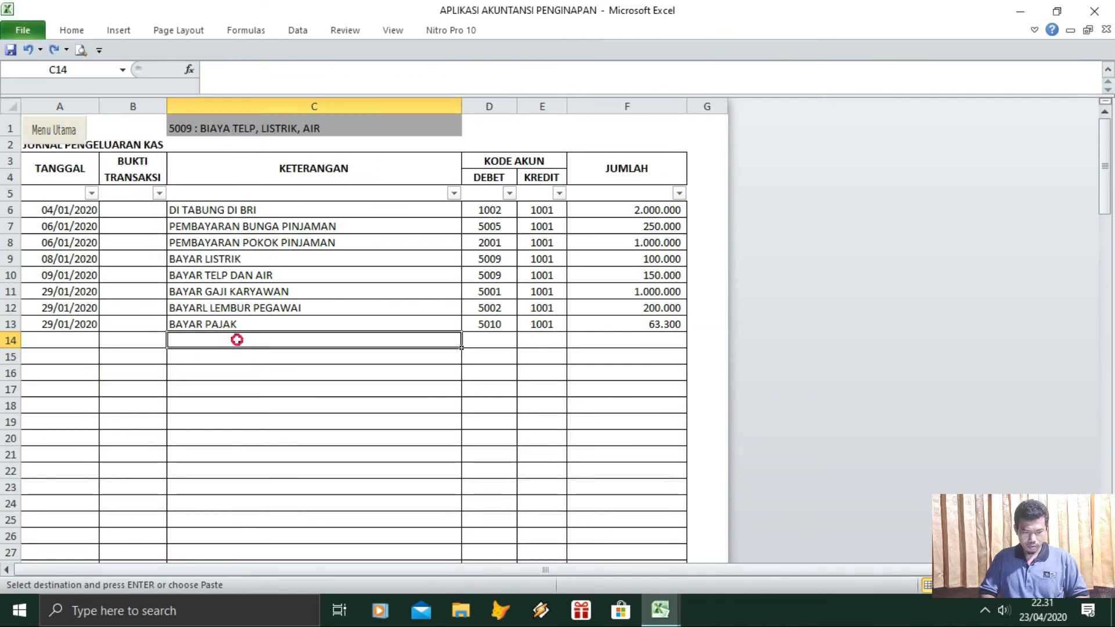
right_click(238, 342)
left_click(124, 379)
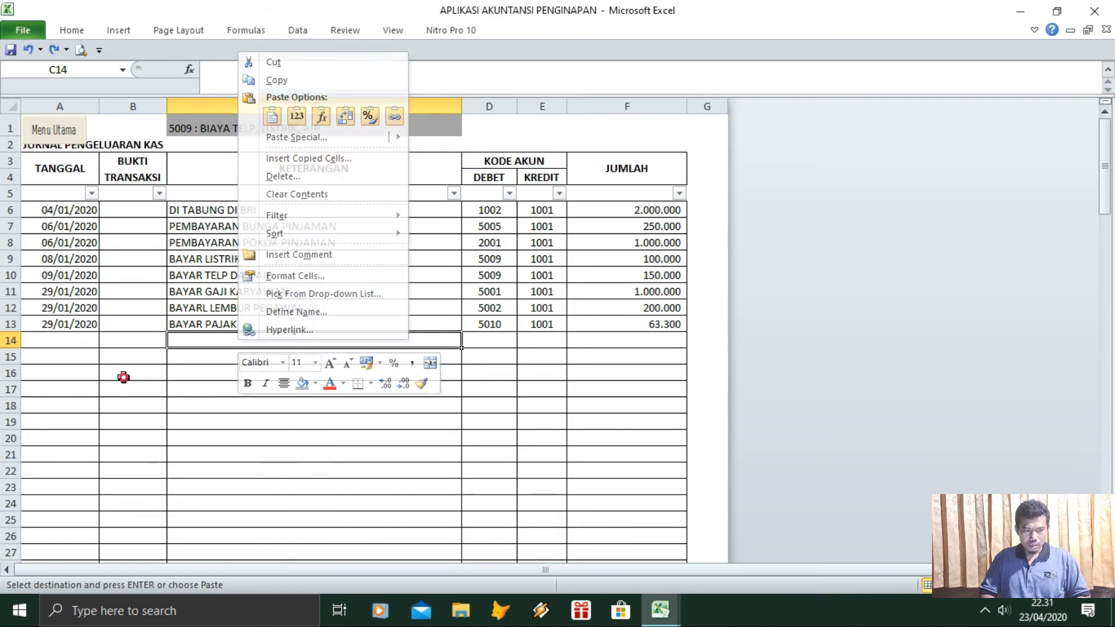
Open the JURNAL PENYESUAIAN sheet from the main menu and paste the two copied descriptions as values starting at C6
left_click(76, 133)
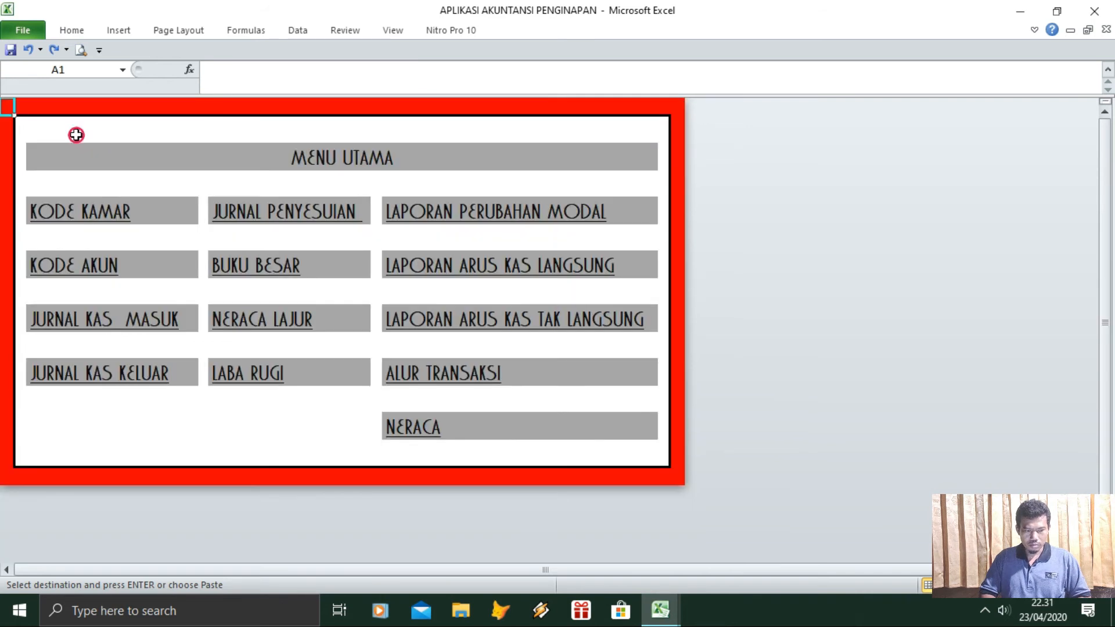
left_click(247, 210)
left_click(194, 217)
right_click(195, 217)
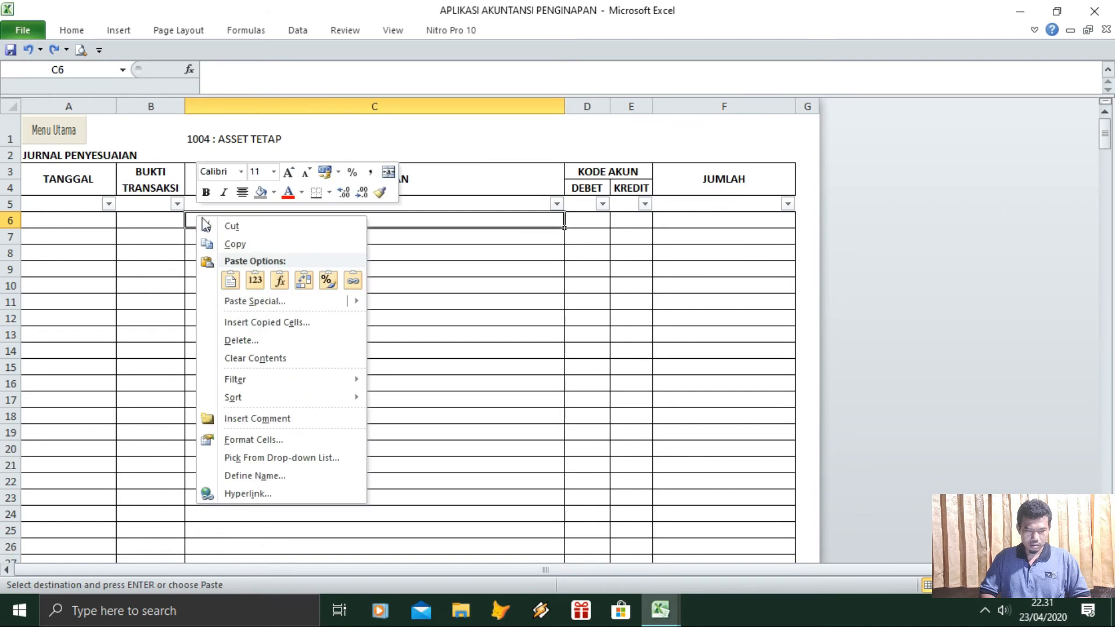
left_click(254, 281)
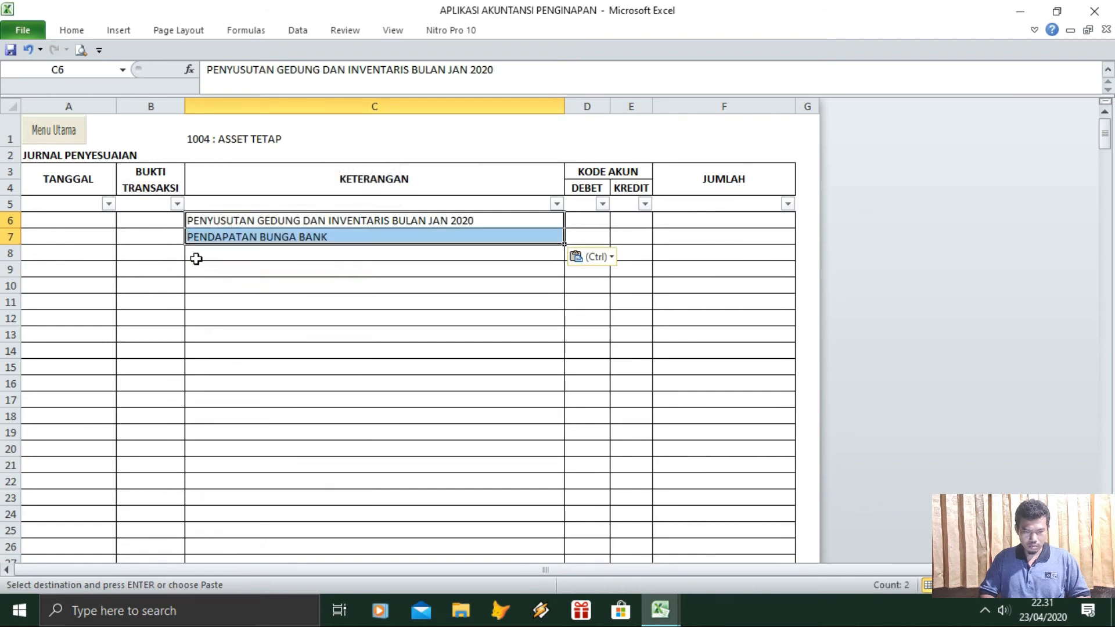
Enter the date 31/01/2020 for the depreciation entry and copy it to the PENDAPATAN BUNGA BANK row
left_click(93, 220)
type("3")
type("1-01-20")
key("Return")
key("Up")
key("ctrl+c")
key("Down")
key("Return")
key("Right")
key("Right")
key("Up")
key("Right")
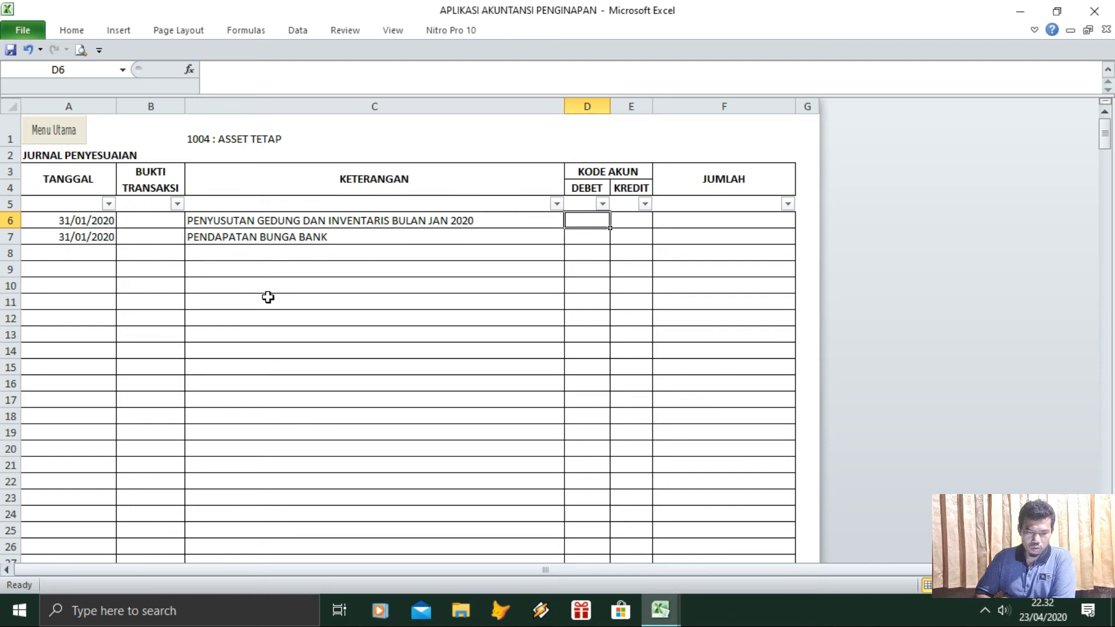
Look up the depreciation expense account in the C1 account list and select 5006 : BIAYA PENYUSUTAN AKTIVA TETAP
left_click(277, 153)
left_click(273, 138)
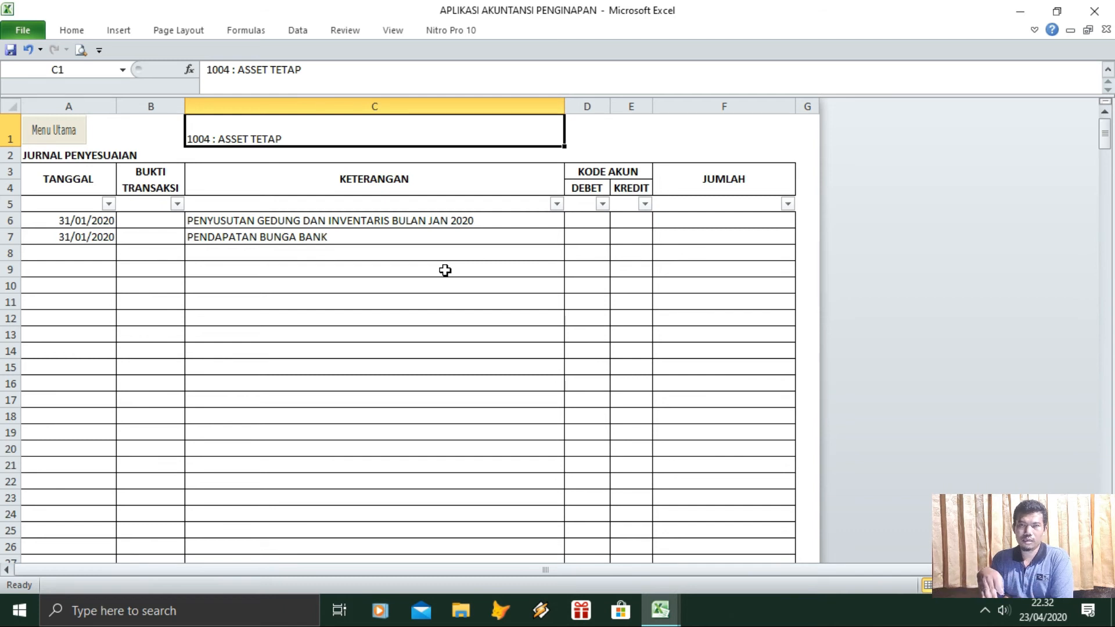
left_click(256, 220)
left_click(587, 220)
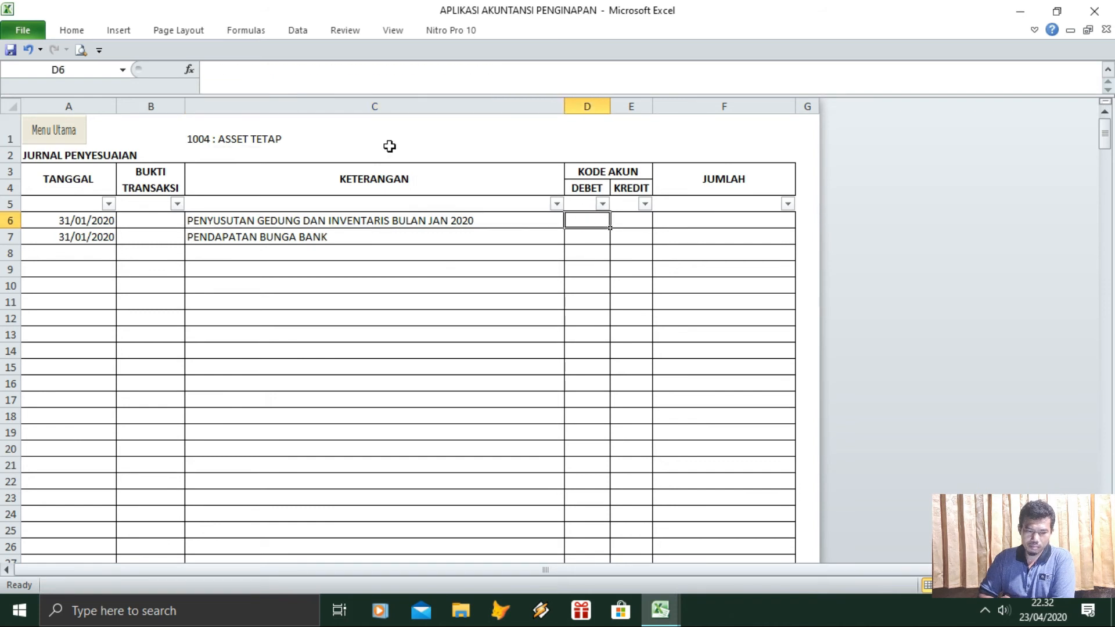
left_click(239, 136)
left_click(577, 138)
left_click(538, 134)
left_click(572, 139)
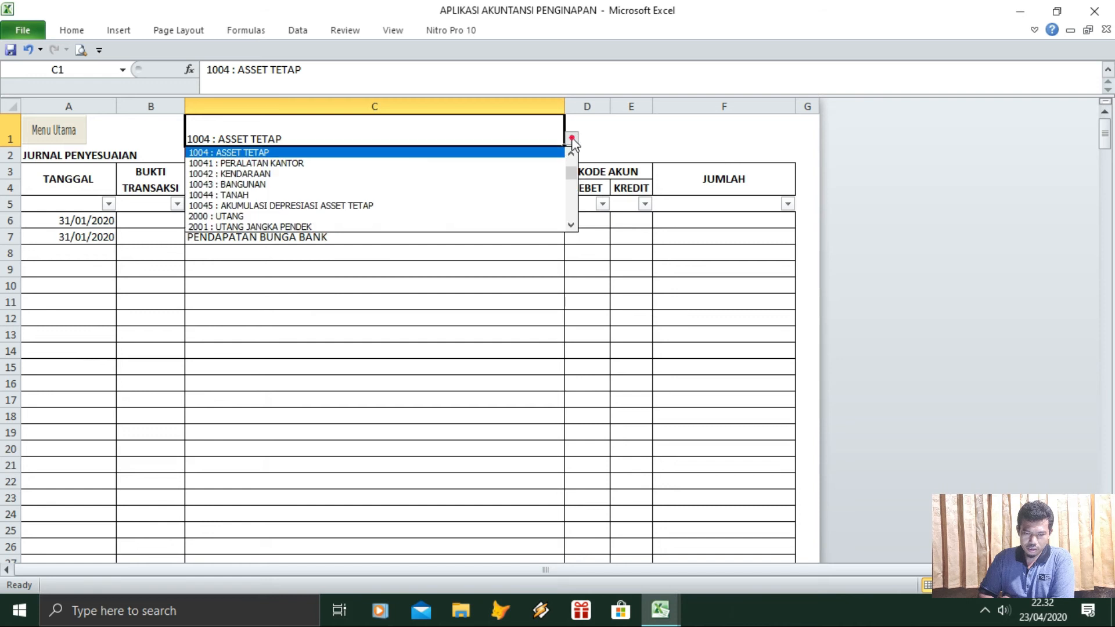
left_click(570, 225)
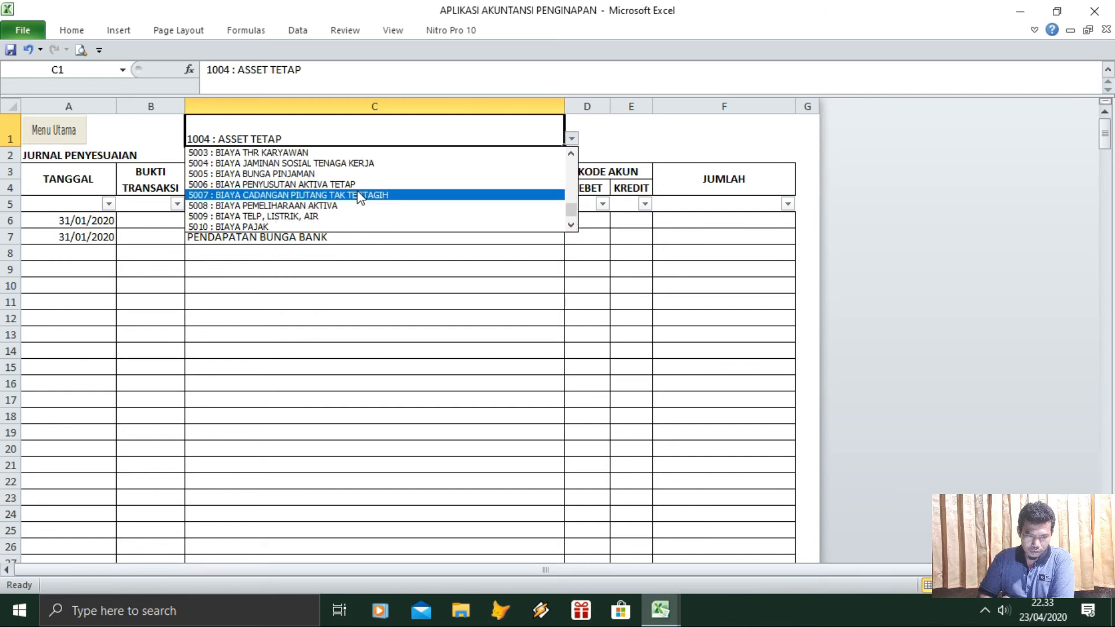
left_click(570, 154)
left_click(570, 154)
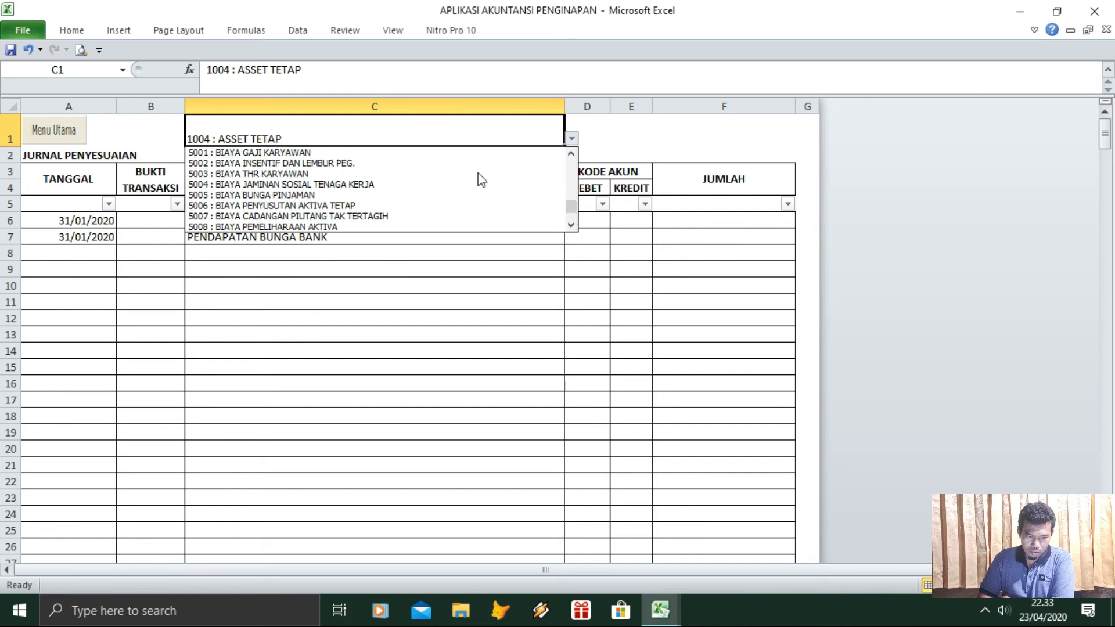
left_click(311, 205)
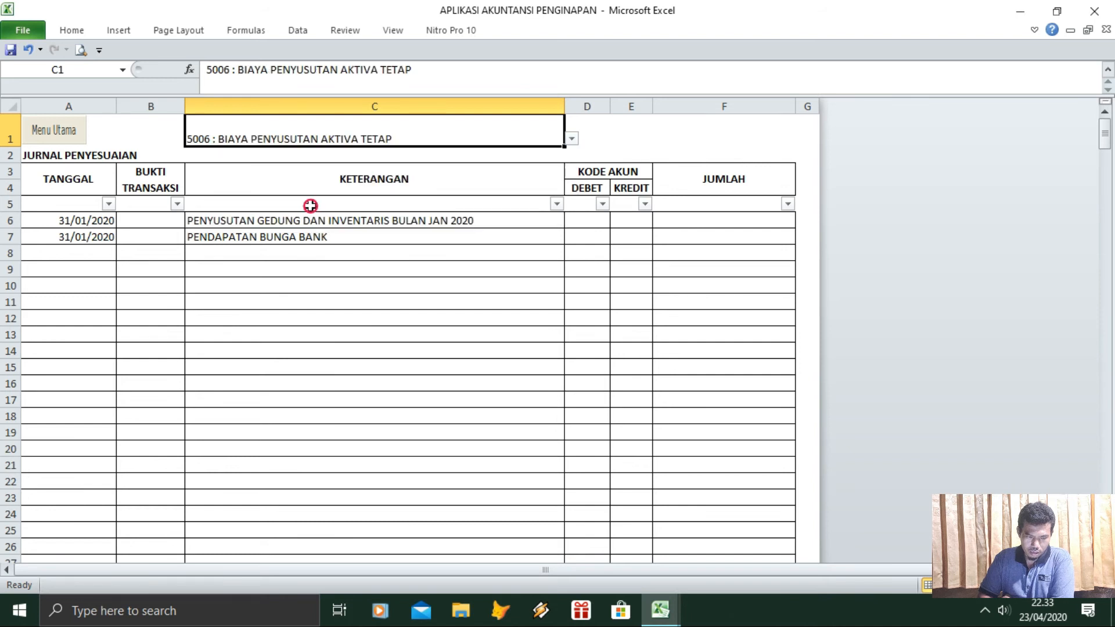
Enter the debit code 5006 for the depreciation entry in row 6
left_click(575, 221)
type("5006")
key("Return")
key("Up")
key("Down")
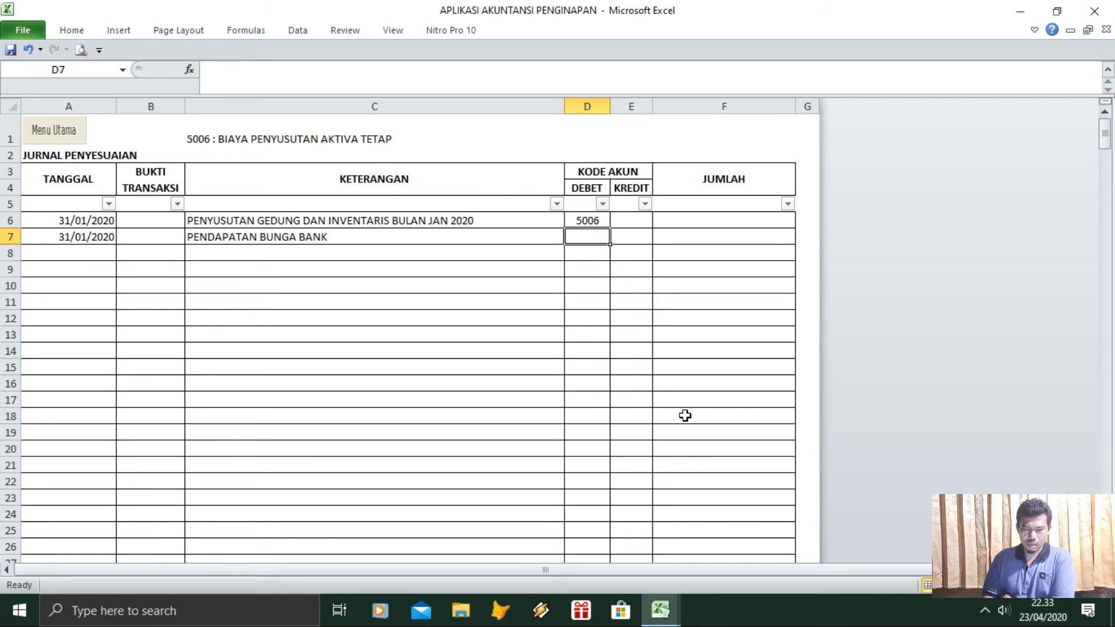
Look up AKUMULASI DEPRESIASI ASSET TETAP in the C1 account list and enter the credit code 10045 for the depreciation entry
left_click(630, 222)
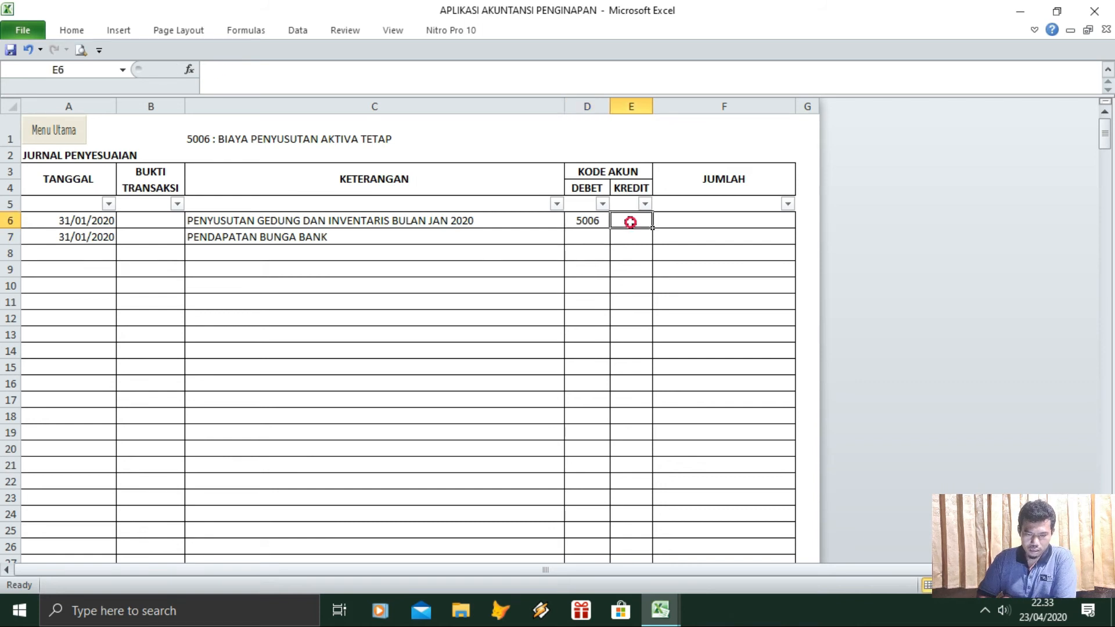
left_click(357, 138)
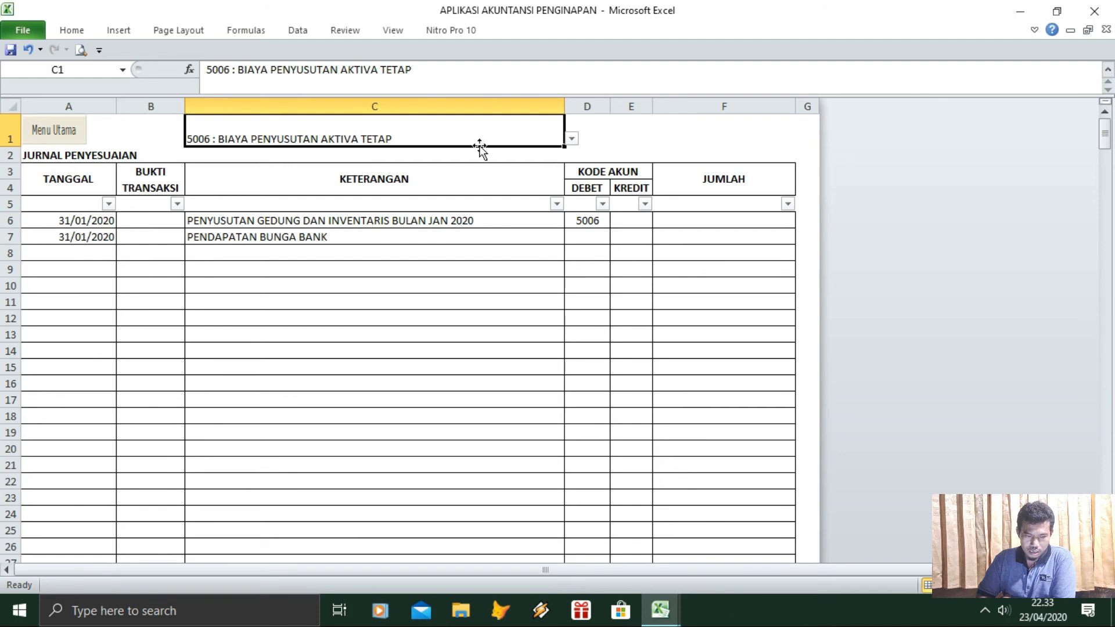
left_click(572, 138)
left_click(574, 174)
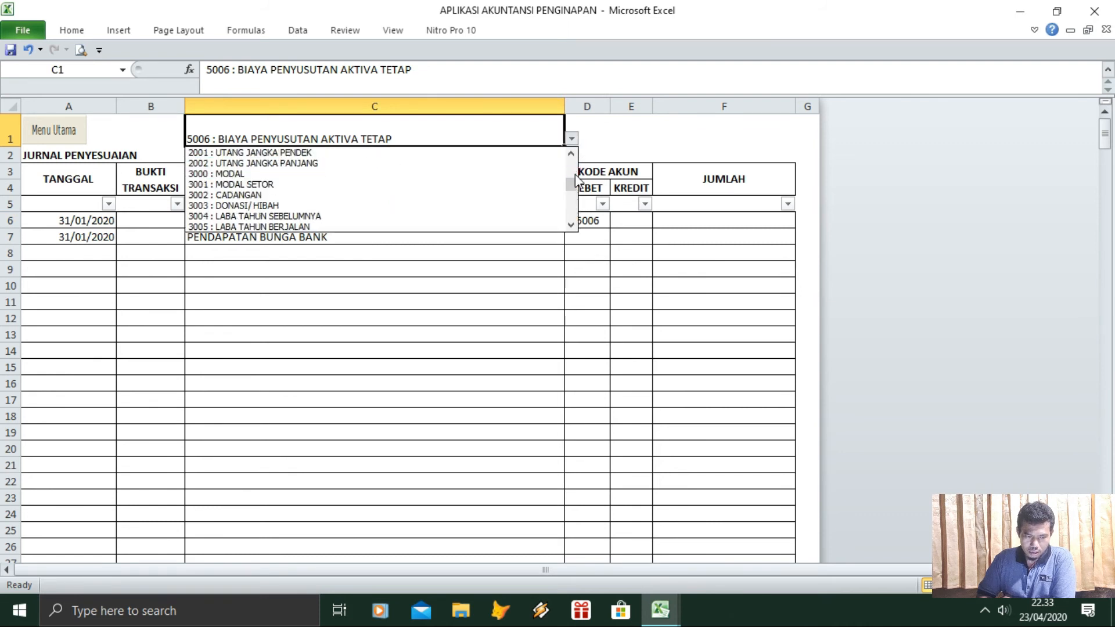
left_click(574, 176)
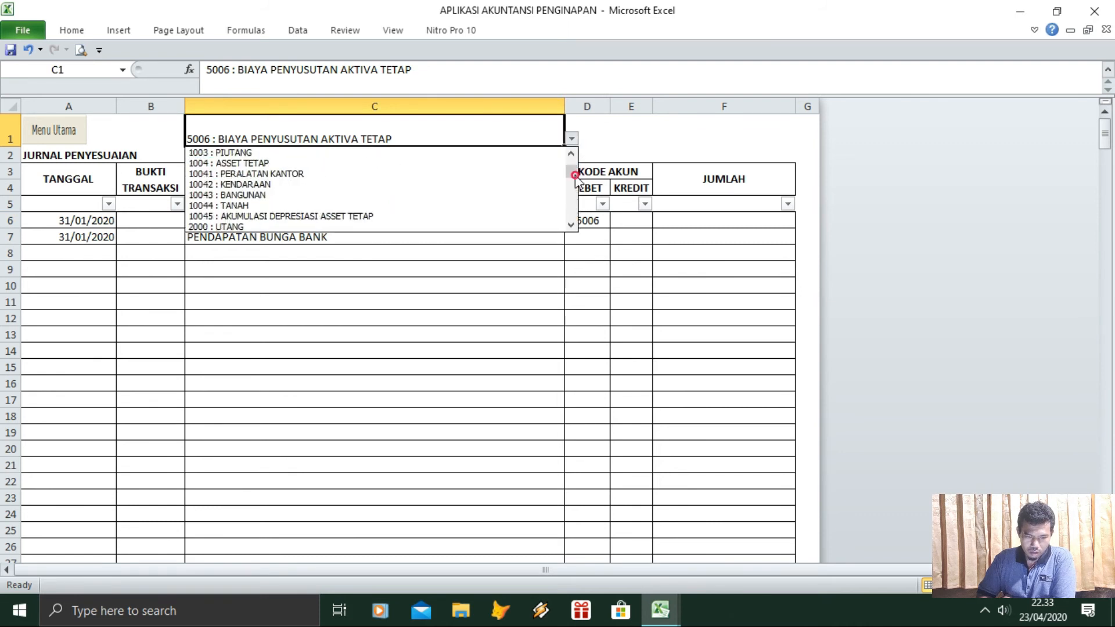
left_click(325, 217)
left_click(632, 221)
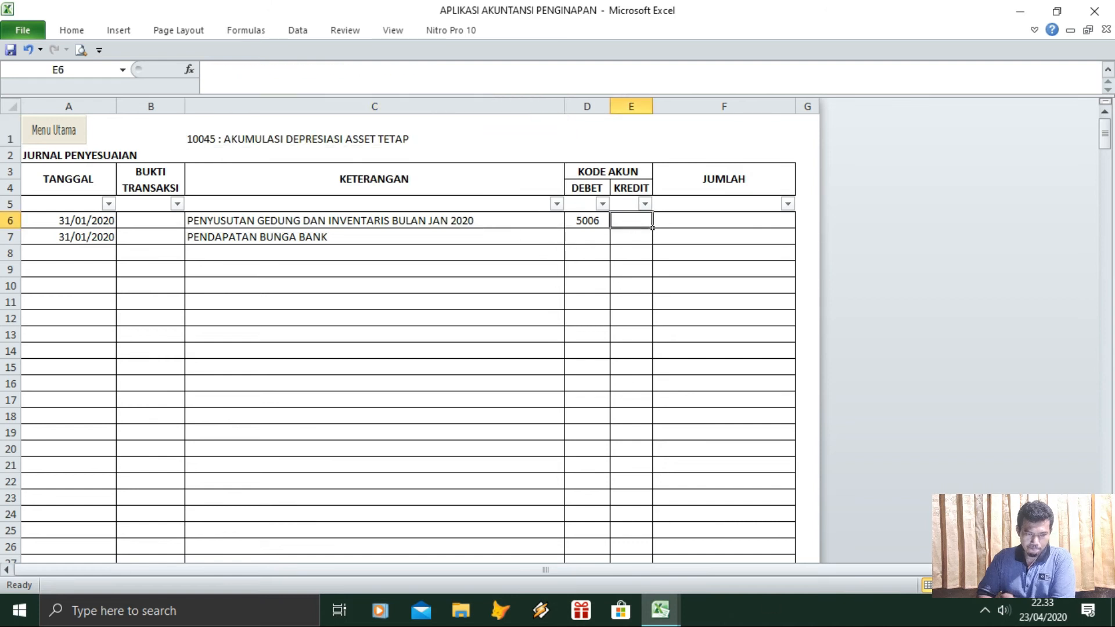
type("10045")
key("Return")
Enter the debit code 1002 for the PENDAPATAN BUNGA BANK entry in row 7
left_click(609, 242)
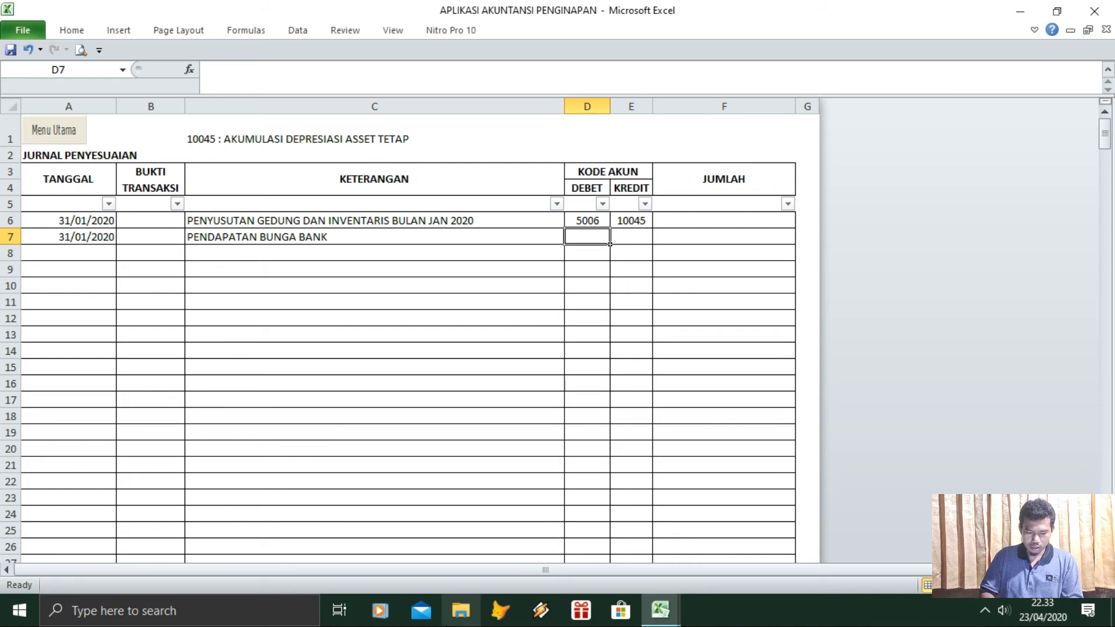
type("1002")
key("Return")
Look up the bank account in the C1 account list and select 1002 : BANK
left_click(613, 240)
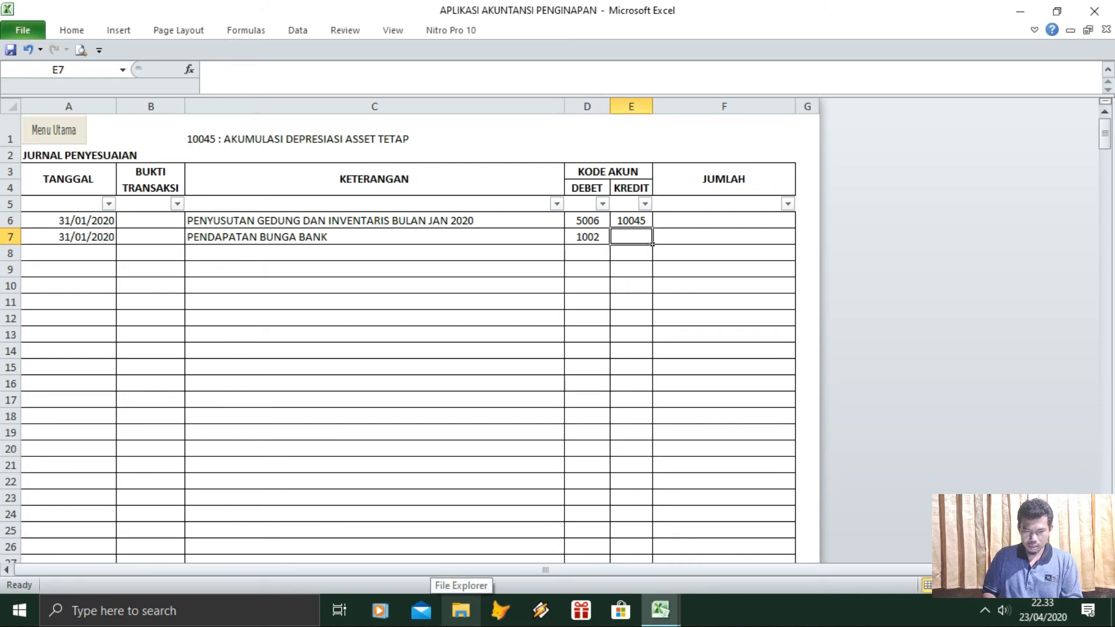
left_click(352, 145)
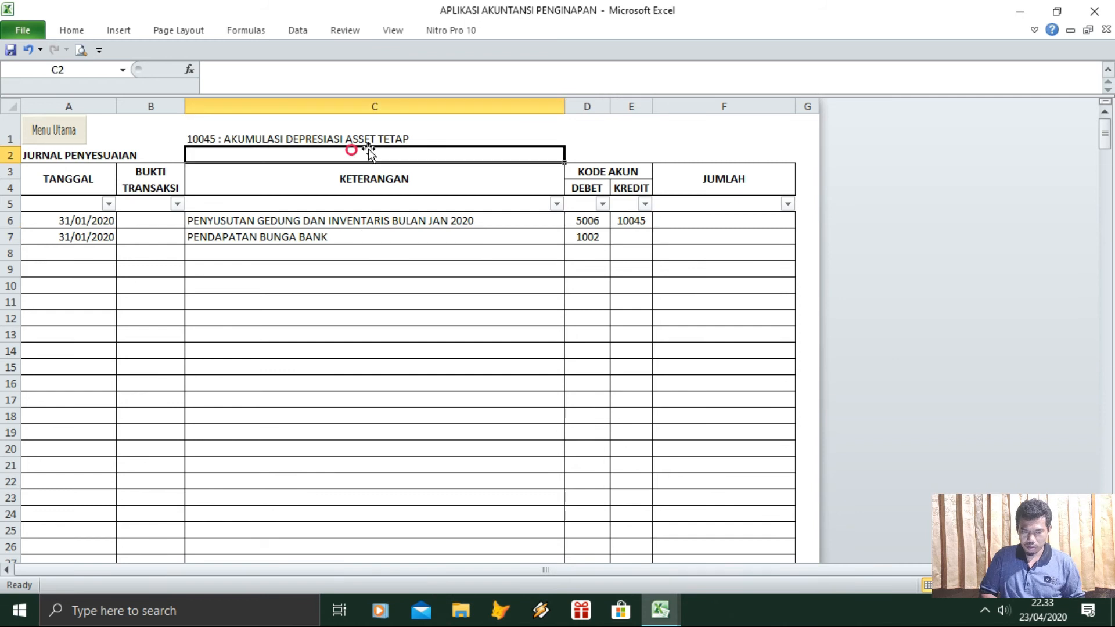
left_click(457, 135)
left_click(574, 141)
left_click(572, 154)
left_click(571, 161)
left_click(552, 174)
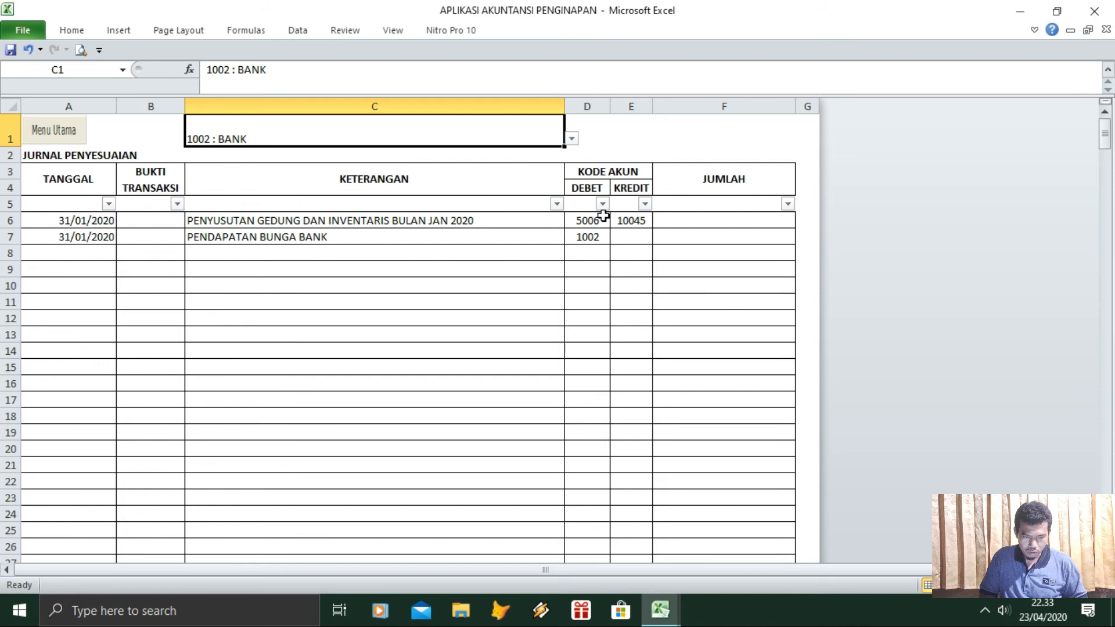
Look up PENDAPATAN BUNGA BANK in the C1 account list and enter the credit code 4002 for the interest entry in row 7
left_click(572, 138)
left_click(574, 215)
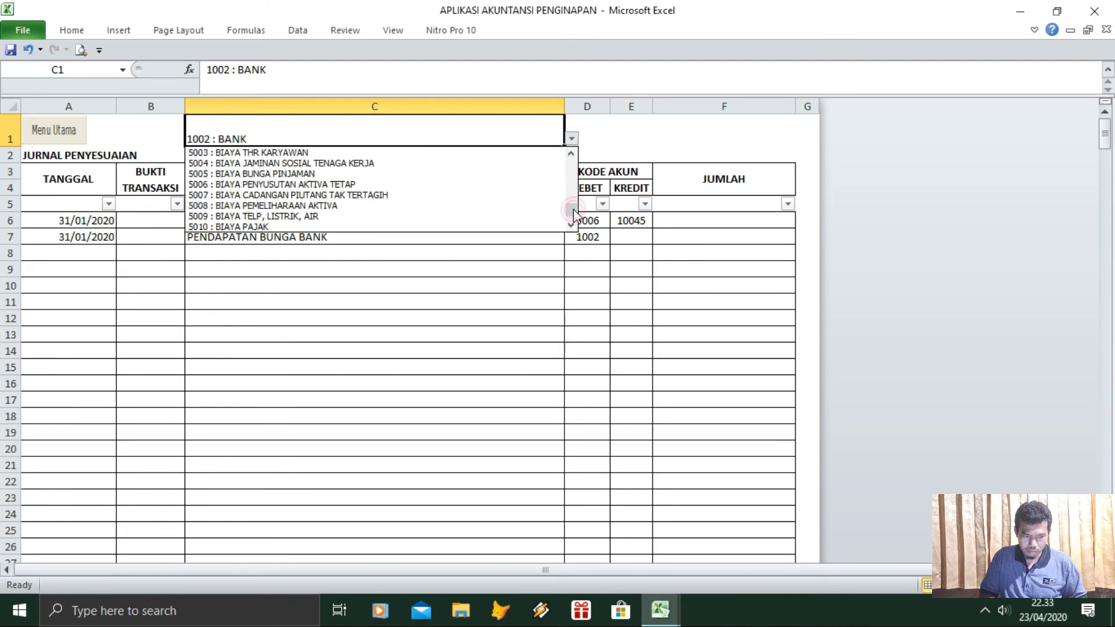
left_click(571, 155)
left_click(571, 154)
left_click(571, 154)
left_click(571, 154)
left_click(360, 195)
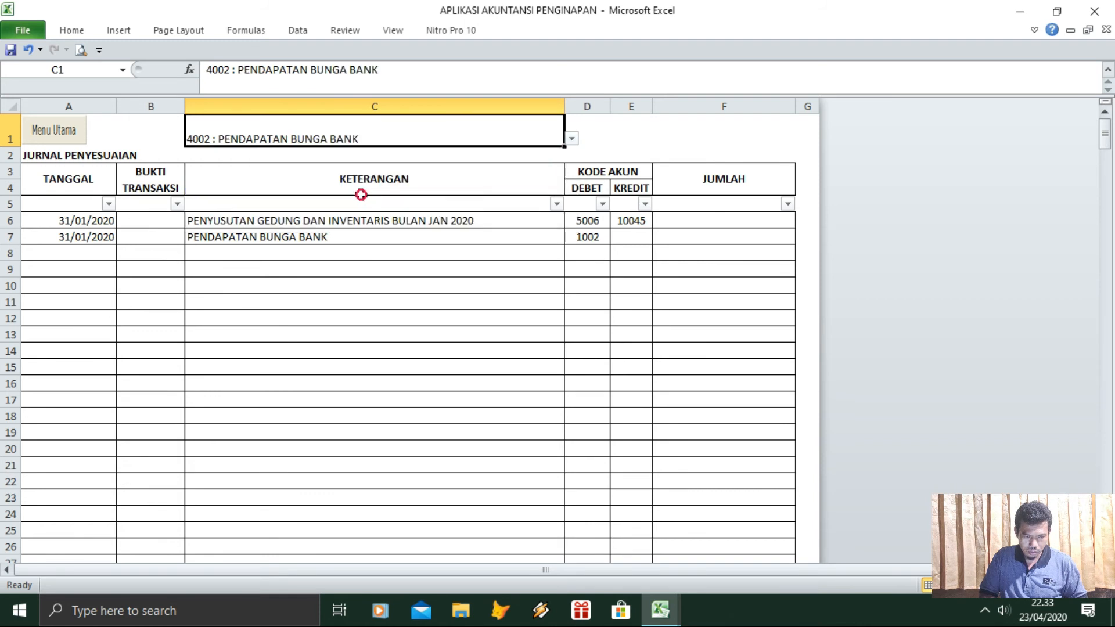
left_click(632, 234)
type("4002")
key("Return")
Switch to the STUDI KASUS PENGINAPAN workbook and copy the adjusting-entry amounts in F41:F43
left_click(793, 225)
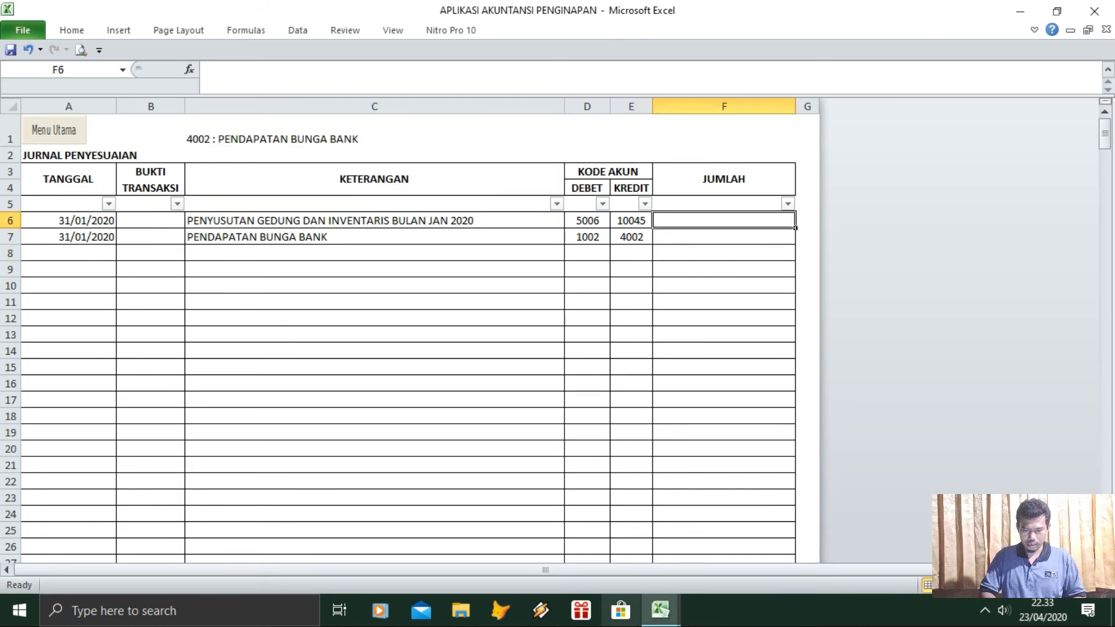
mouse_move(658, 611)
right_click(695, 573)
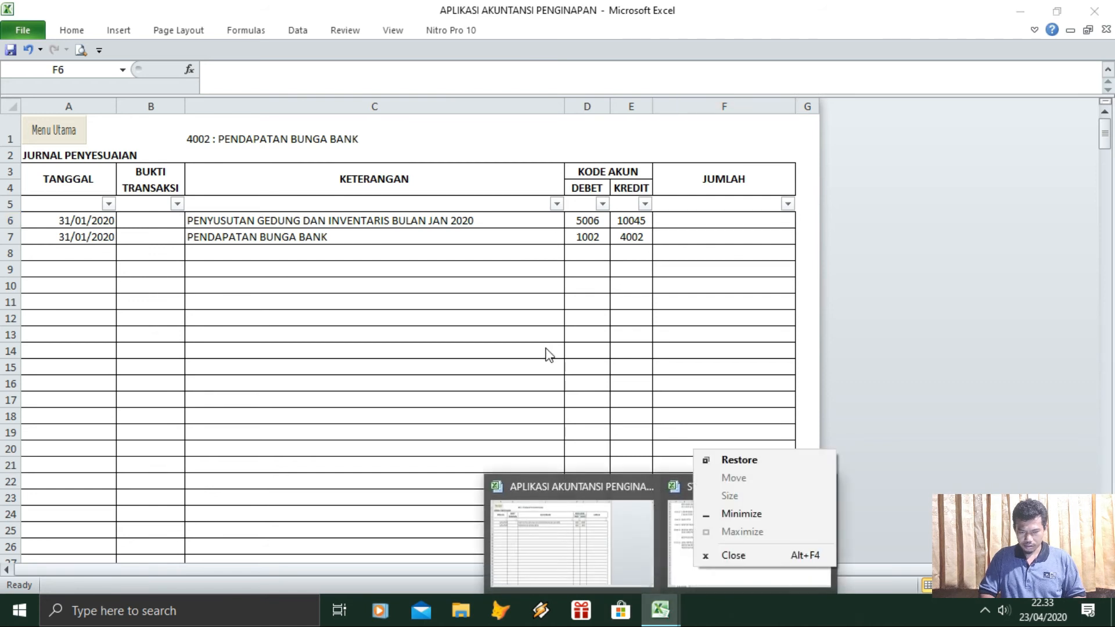
left_click(457, 430)
left_click(660, 607)
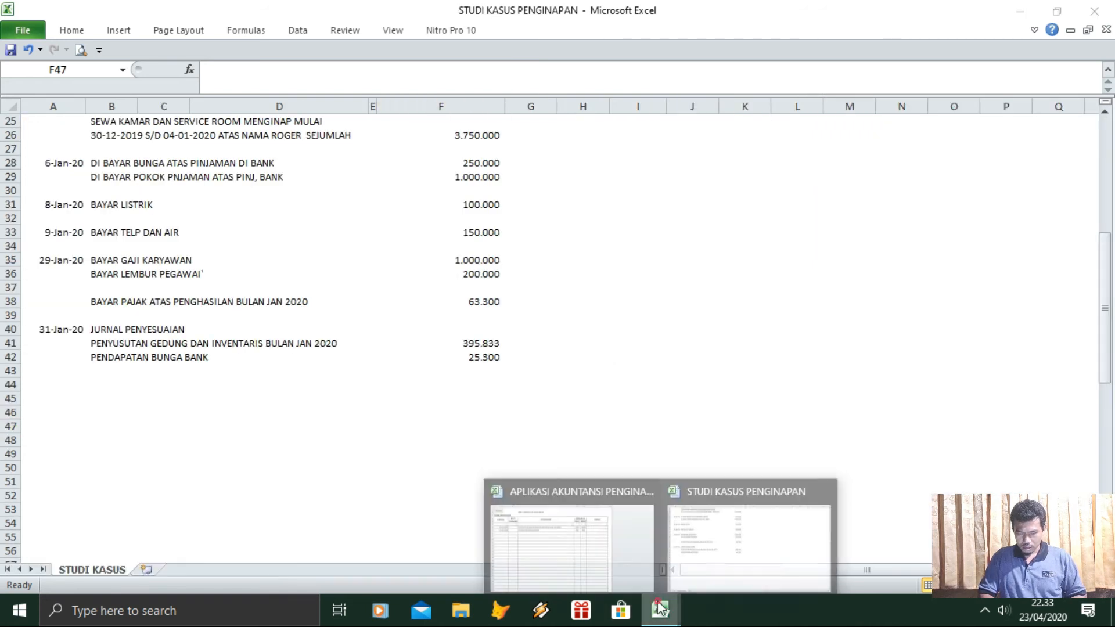
left_click(715, 573)
left_click_drag(473, 343, 486, 367)
key("ctrl+c")
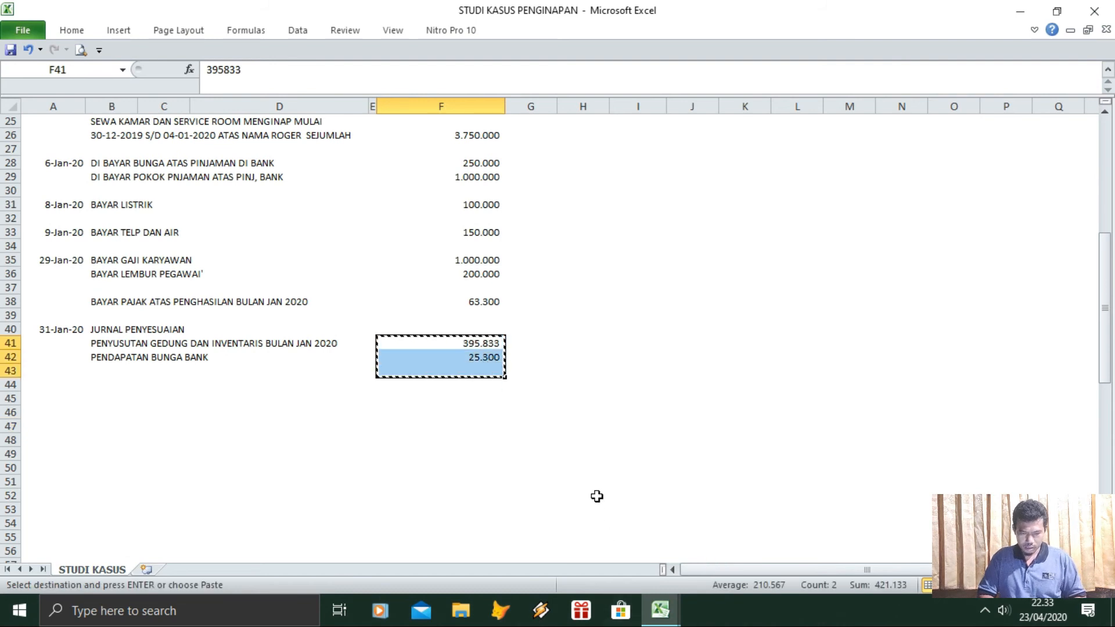
Paste the copied amounts as values into the JUMLAH column of JURNAL PENYESUAIAN, starting at F6
left_click(662, 595)
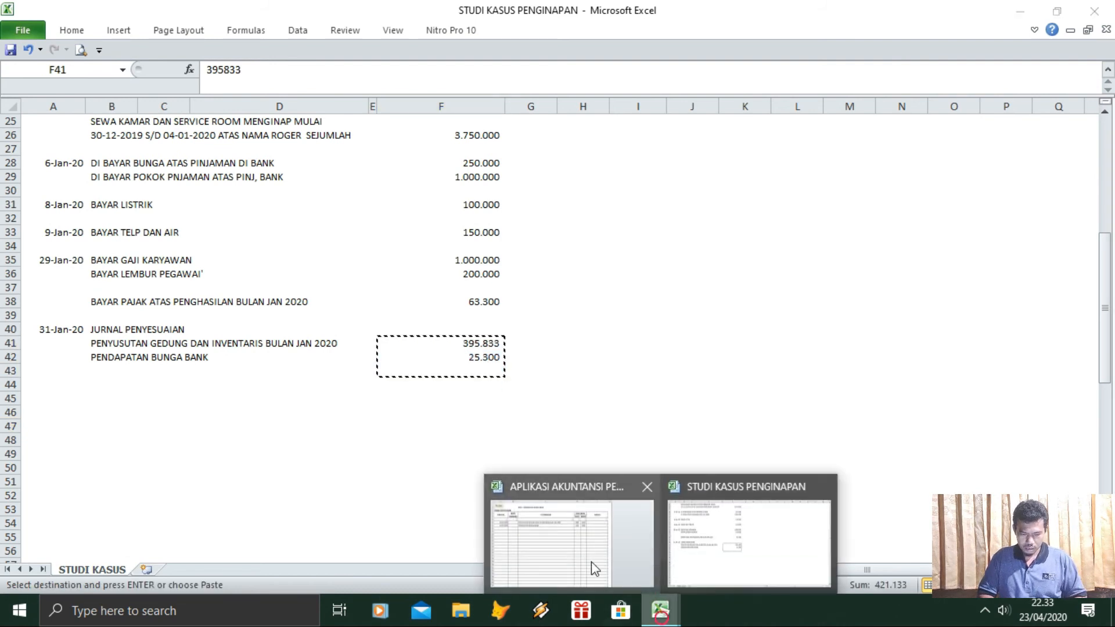
left_click(588, 561)
right_click(706, 218)
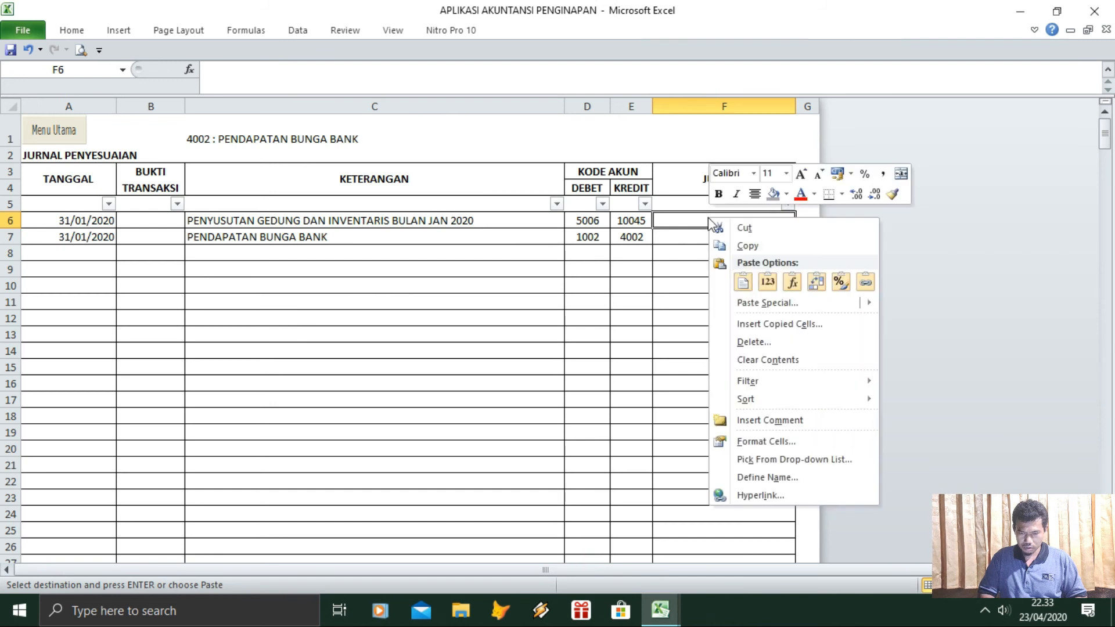
left_click(766, 285)
left_click(677, 301)
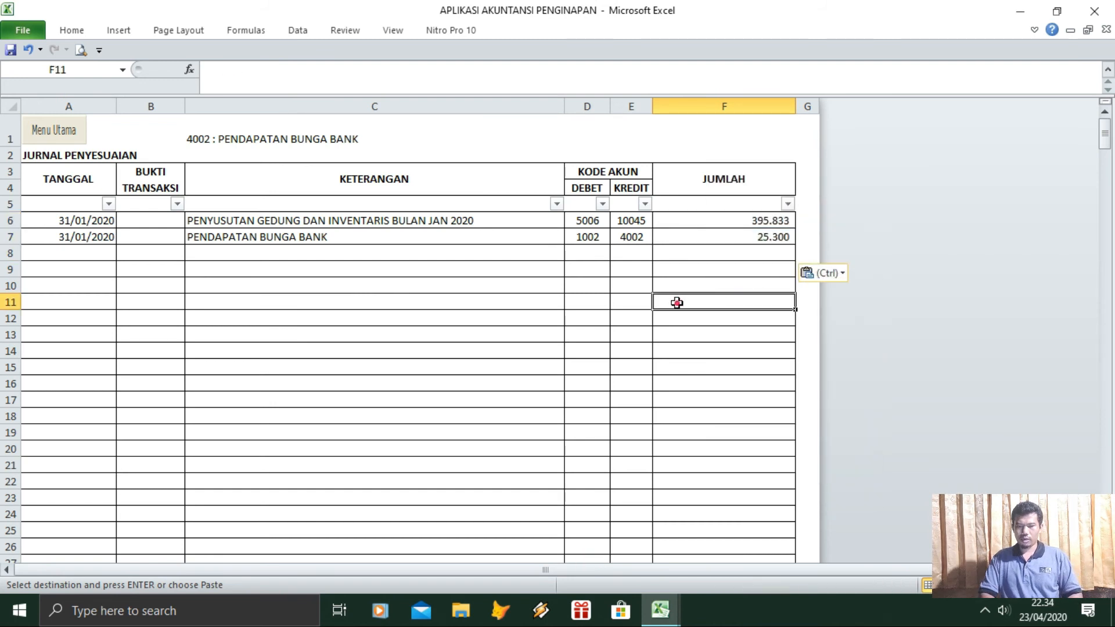
left_click(692, 223)
left_click(691, 234)
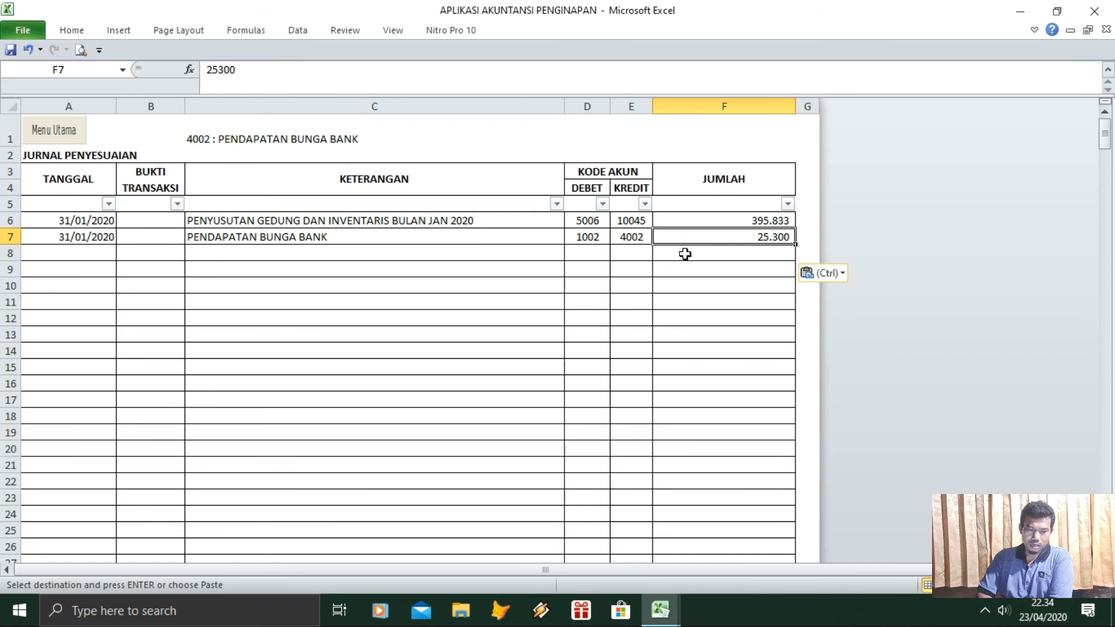
Open the NERACA LAJUR sheet to check the trial balance, then return to the main menu
left_click(53, 130)
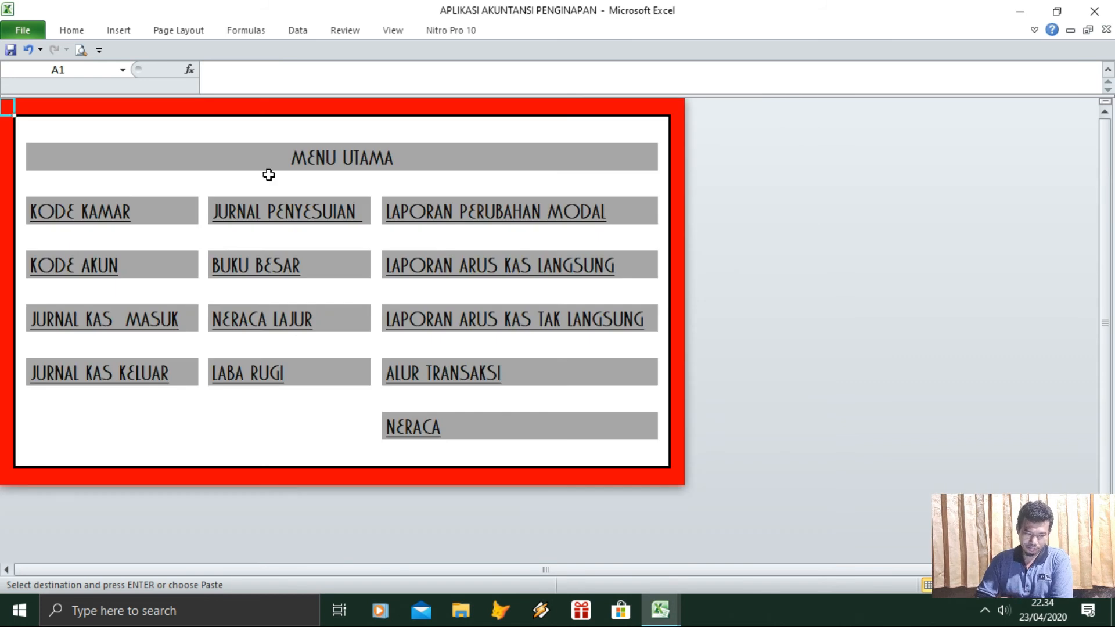
left_click(227, 318)
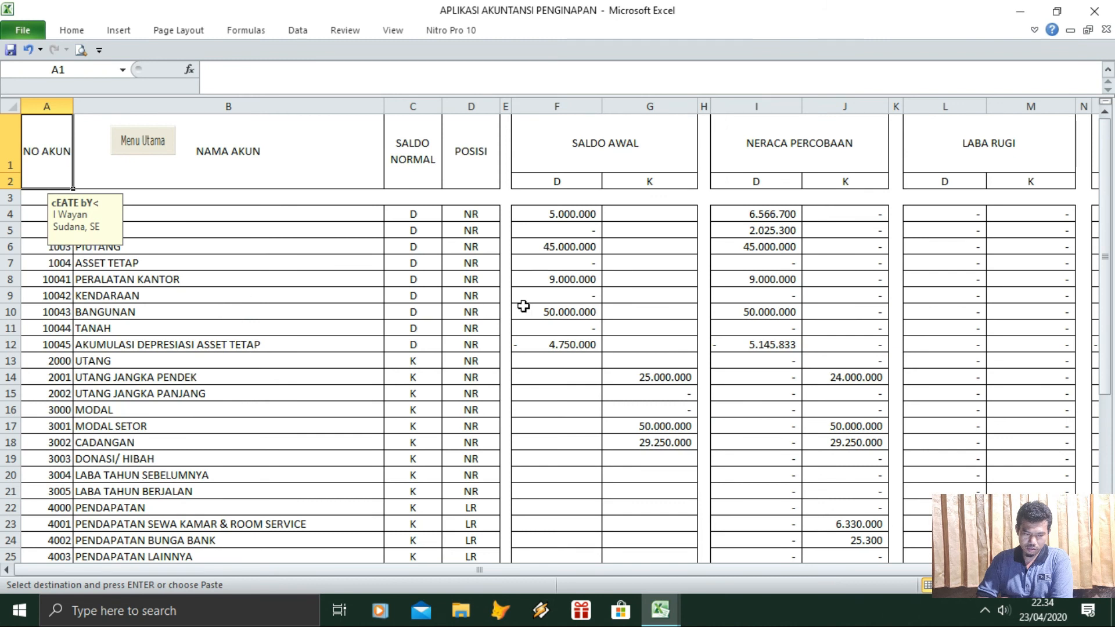
left_click(146, 148)
Open the LABA RUGI report and examine the room rental and room service income in row 8
left_click(239, 382)
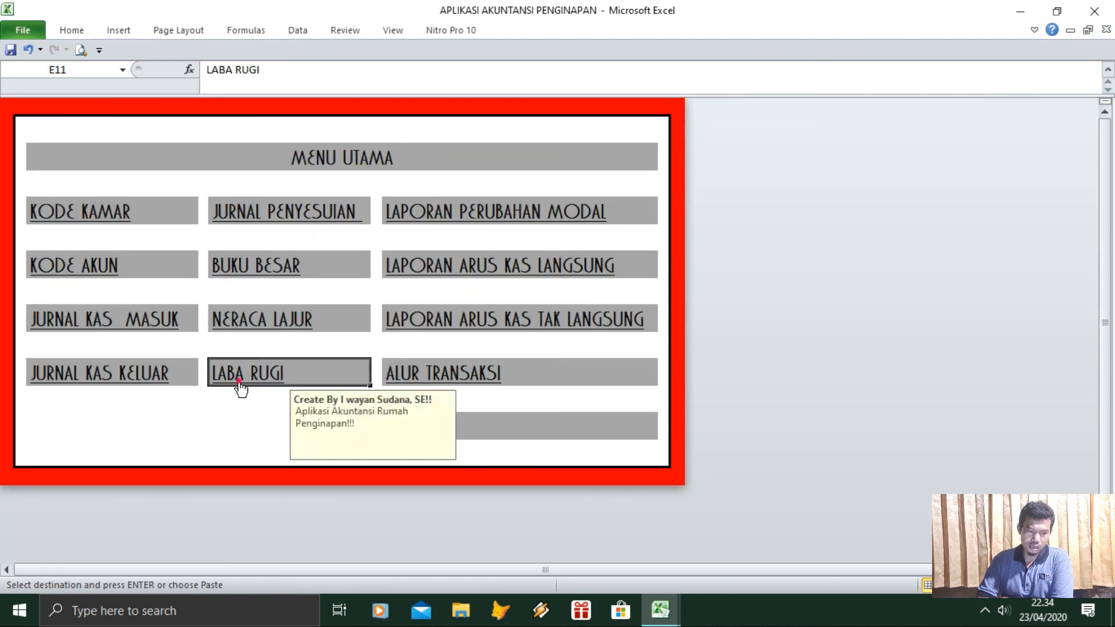
left_click(240, 382)
left_click(459, 260)
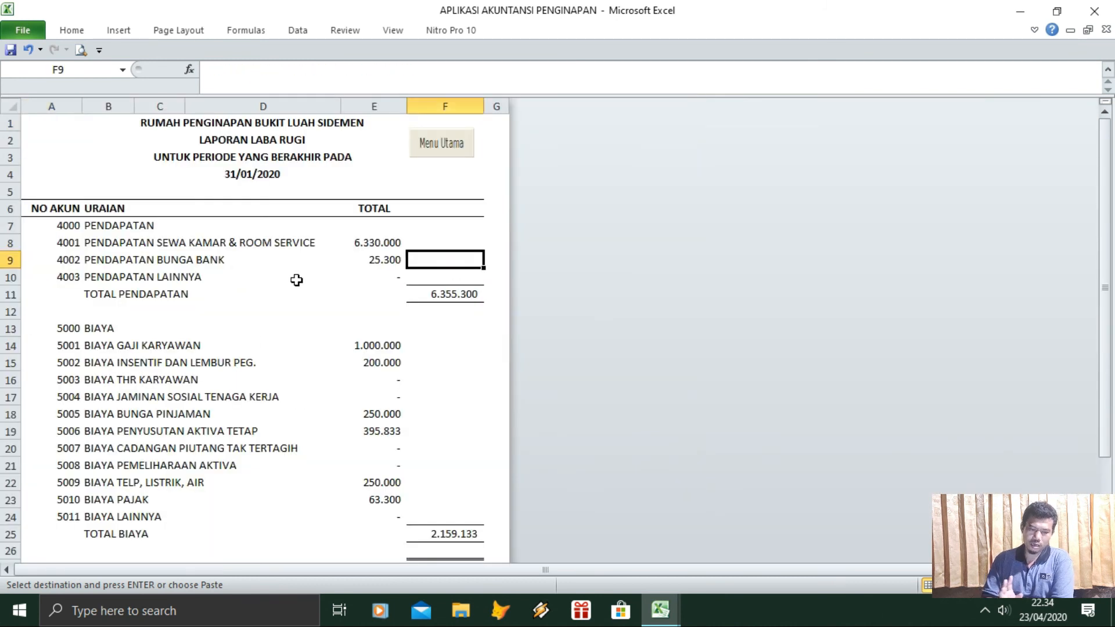
left_click(128, 244)
left_click(398, 242)
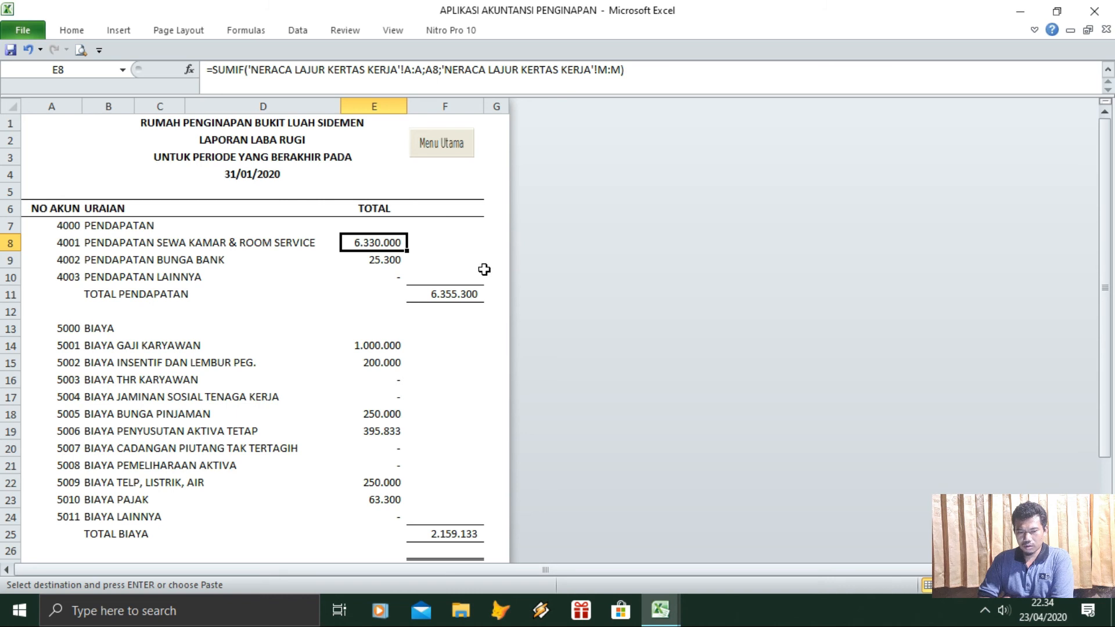
Check the recorded room payments in JURNAL KAS MASUK and return to the main menu
left_click(458, 150)
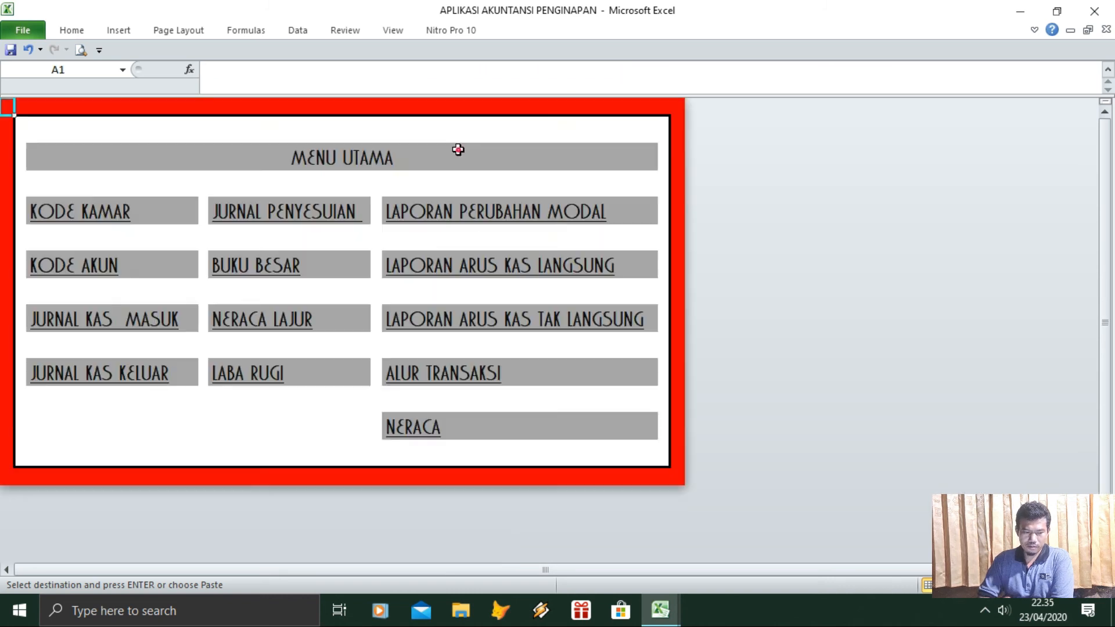
left_click(87, 321)
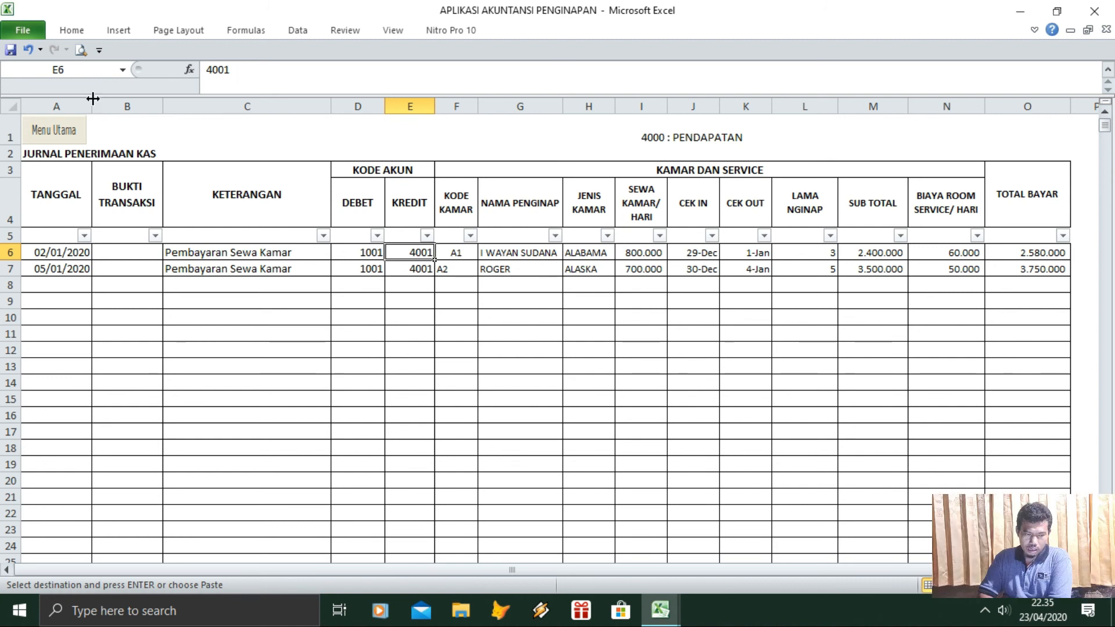
left_click(54, 131)
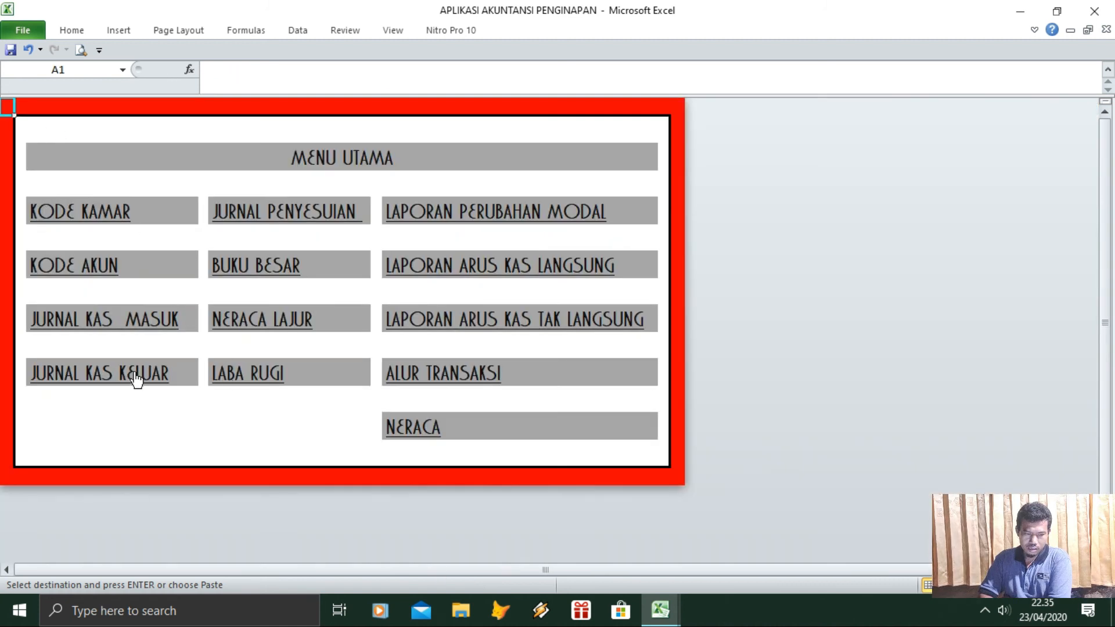
Reopen the LABA RUGI report and examine the bank interest income and the total revenue
left_click(246, 388)
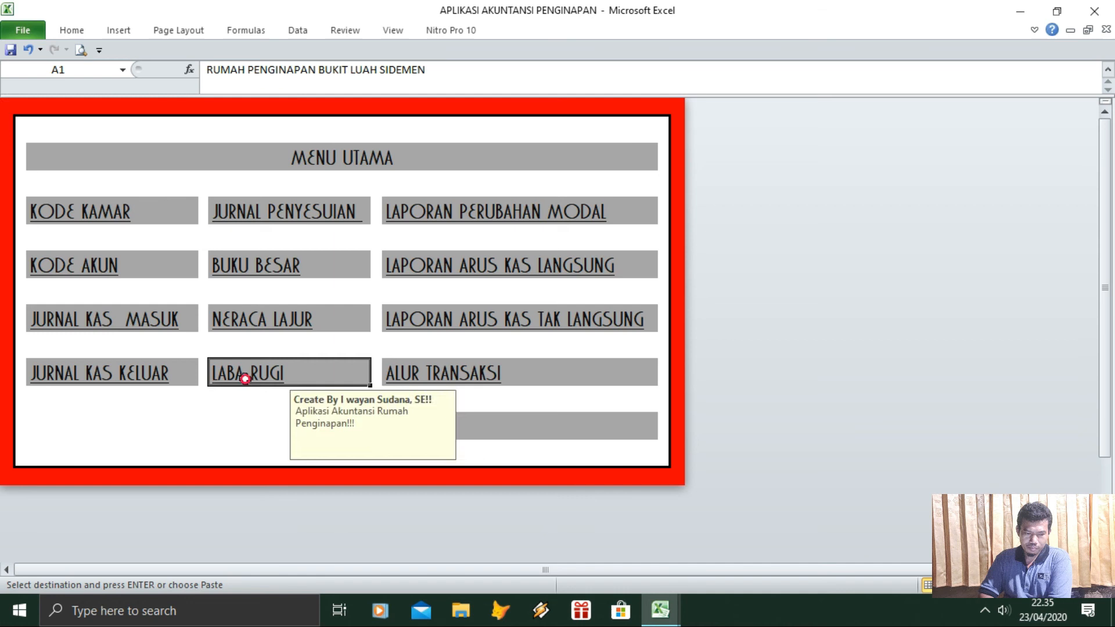
left_click(377, 262)
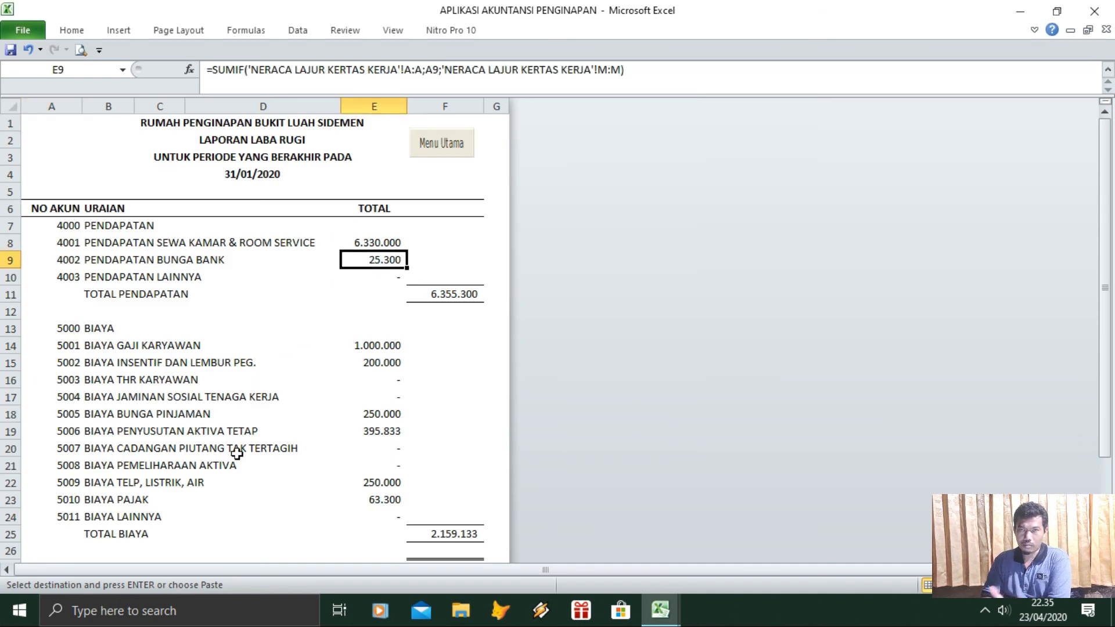
left_click(429, 294)
Examine the expense lines in the LABA RUGI report, from BIAYA GAJI KARYAWAN through TOTAL BIAYA to the LABA (RUGI) result
left_click(392, 352)
key("Down")
key("Down")
key("Down")
key("Down")
key("Down")
key("Down")
key("Down")
key("Down")
key("Down")
key("Down")
key("Down")
key("Right")
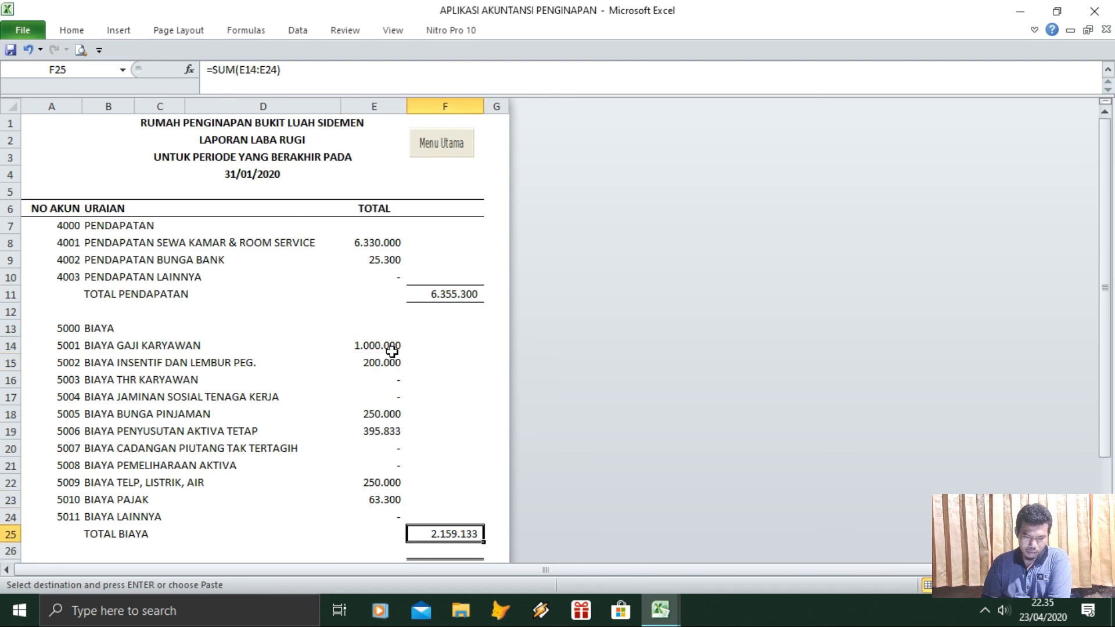
key("Down")
key("Down")
scroll(392, 352, "down", 1)
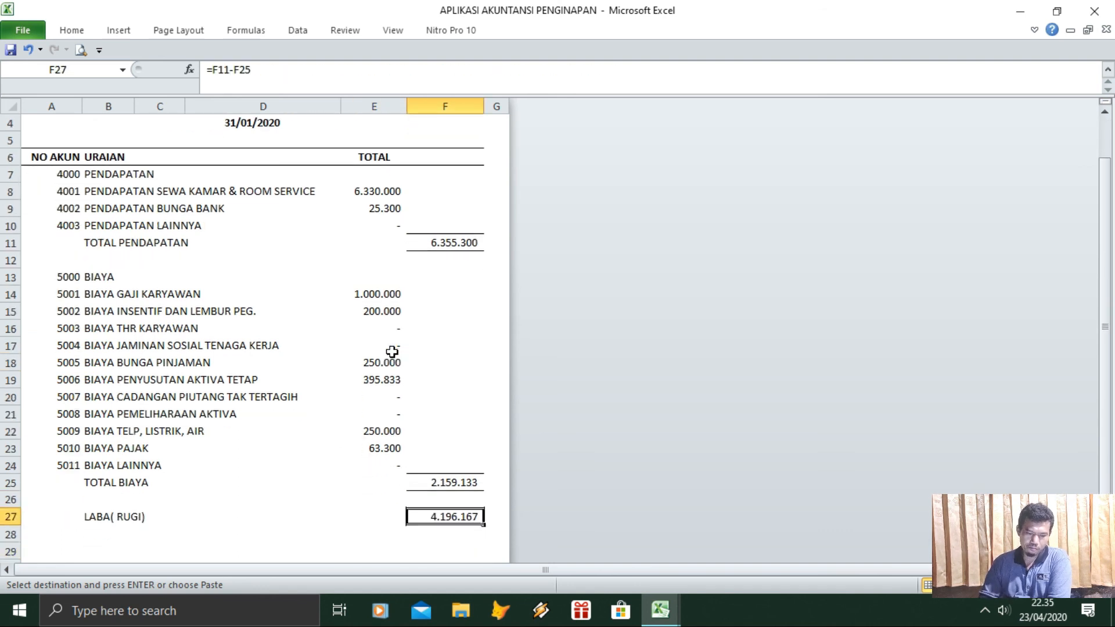
left_click_drag(1109, 314, 1109, 275)
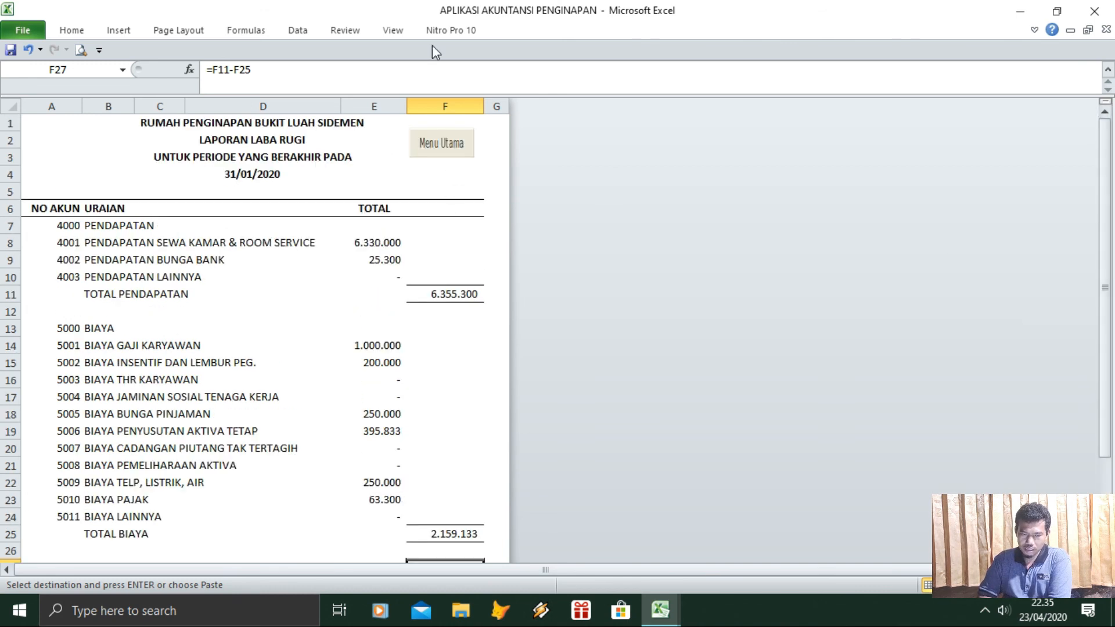
Open the NERACA report and look through its assets, liabilities and capital for 2020 and 2019
left_click(438, 143)
left_click(391, 428)
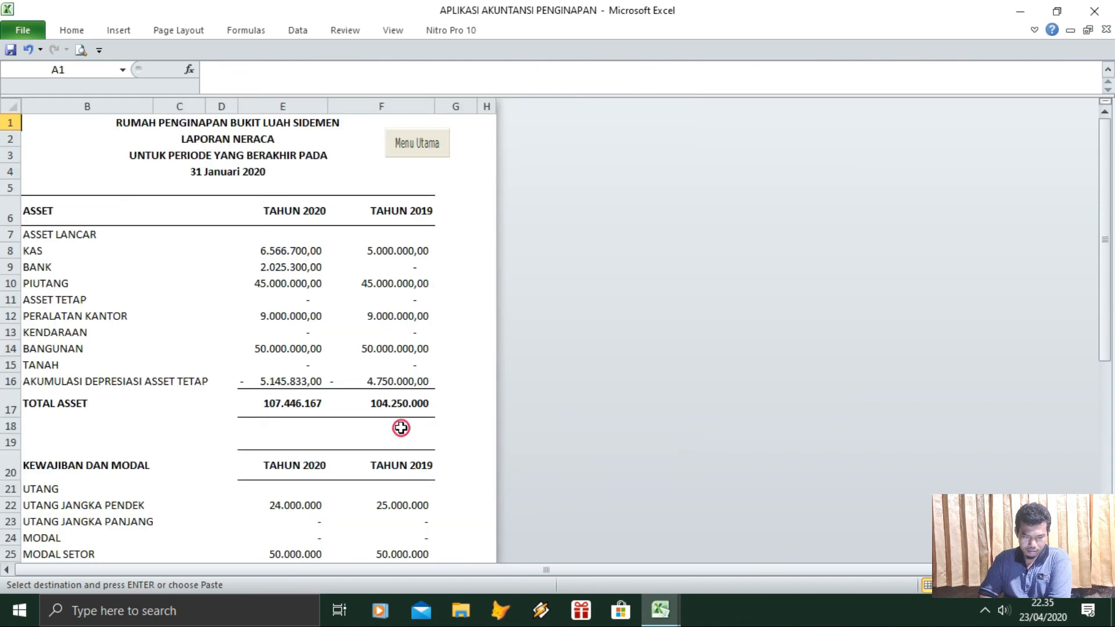
left_click(461, 405)
key("Down")
key("Down")
key("Down")
key("Down")
key("Down")
key("Down")
key("Down")
key("Down")
key("Down")
key("Down")
key("Down")
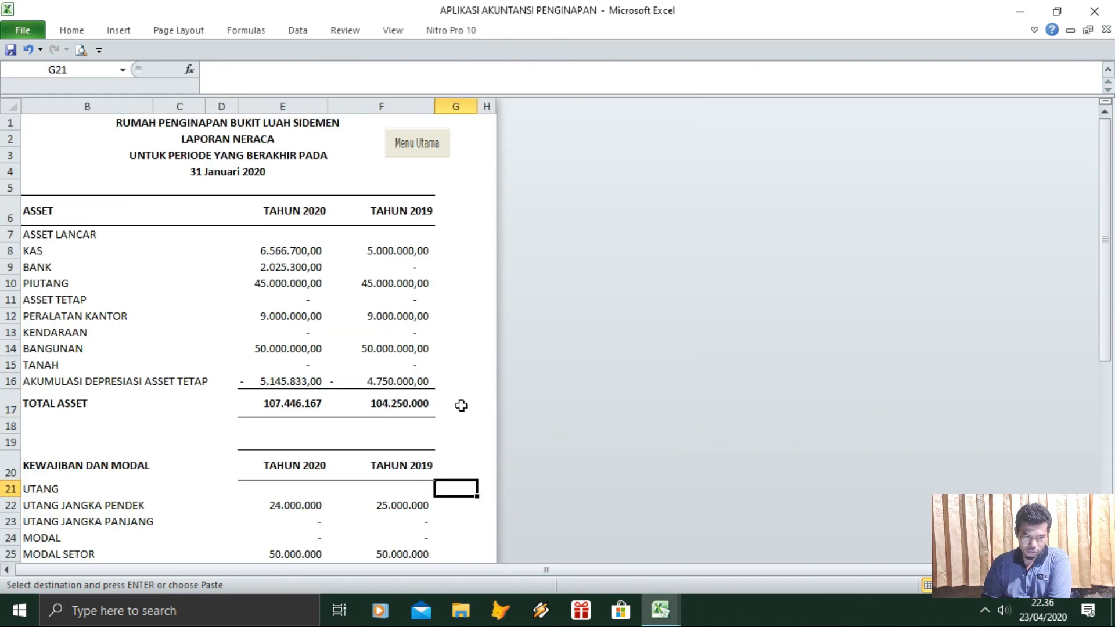
key("Down")
key("Down")
key("Down")
key("Down")
key("Down")
key("Down")
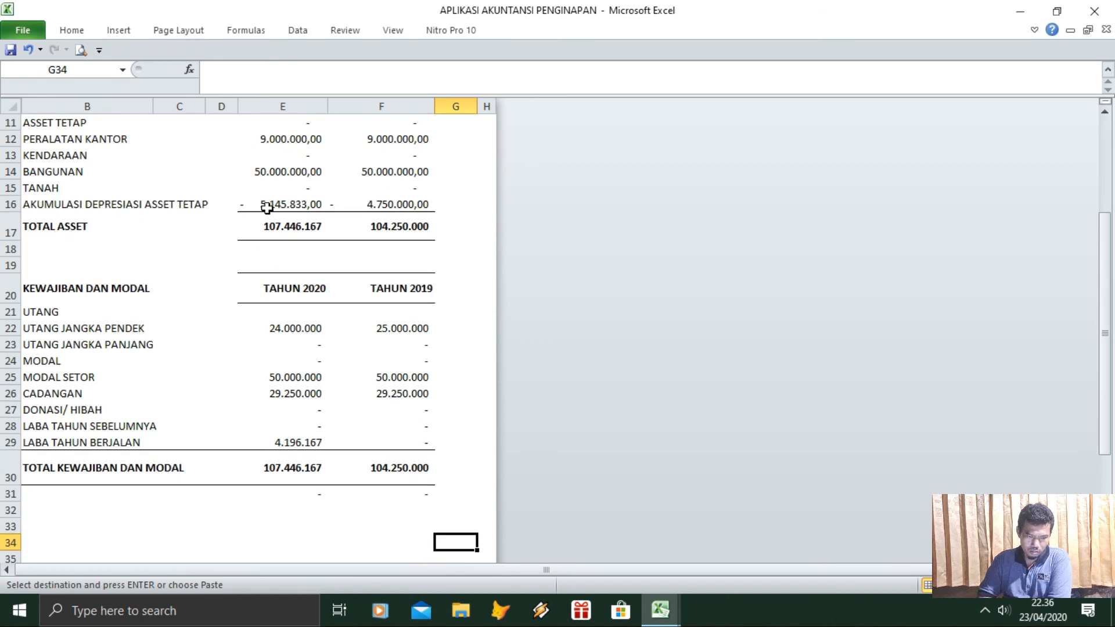
Examine the TAHUN 2020 column of the balance sheet from accumulated depreciation down to the total liabilities and capital
left_click(266, 207)
key("Down")
key("Down")
key("Down")
key("Down")
key("Down")
key("Down")
key("Down")
key("Down")
key("Down")
key("Down")
key("Down")
key("Down")
key("Down")
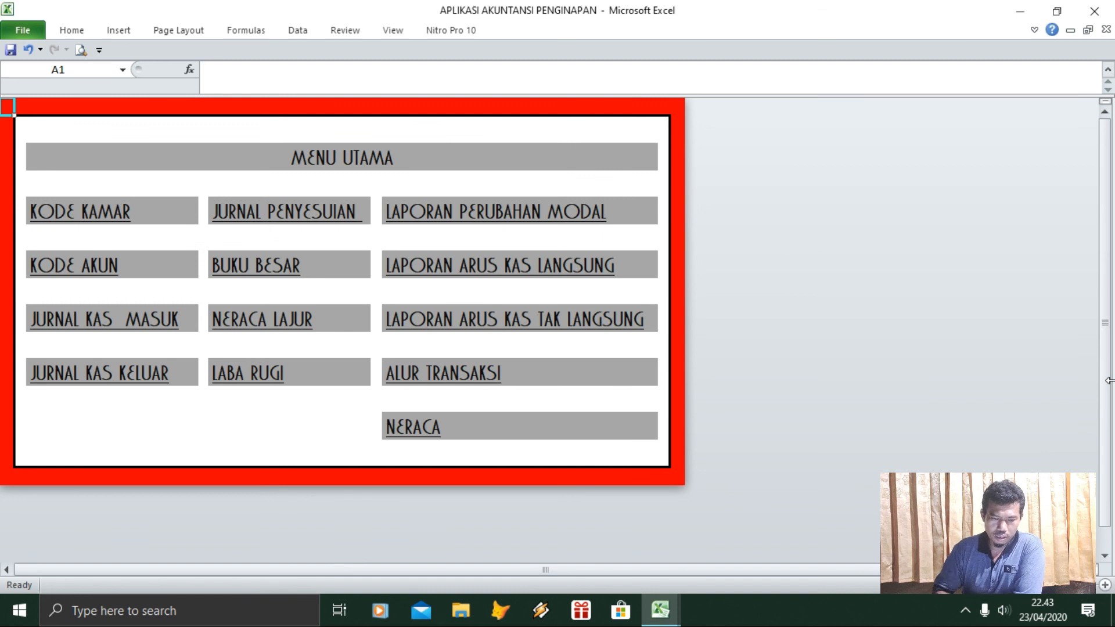
Open LAPORAN ARUS KAS LANGSUNG and read through it down to the closing cash balance
left_click(554, 274)
left_click(571, 272)
key("Down")
key("Down")
key("Down")
key("Down")
key("Down")
key("Down")
key("Down")
key("Down")
key("Down")
key("Down")
key("Down")
key("Down")
key("Down")
key("Down")
key("Down")
key("Down")
key("Down")
key("Down")
key("Down")
key("Down")
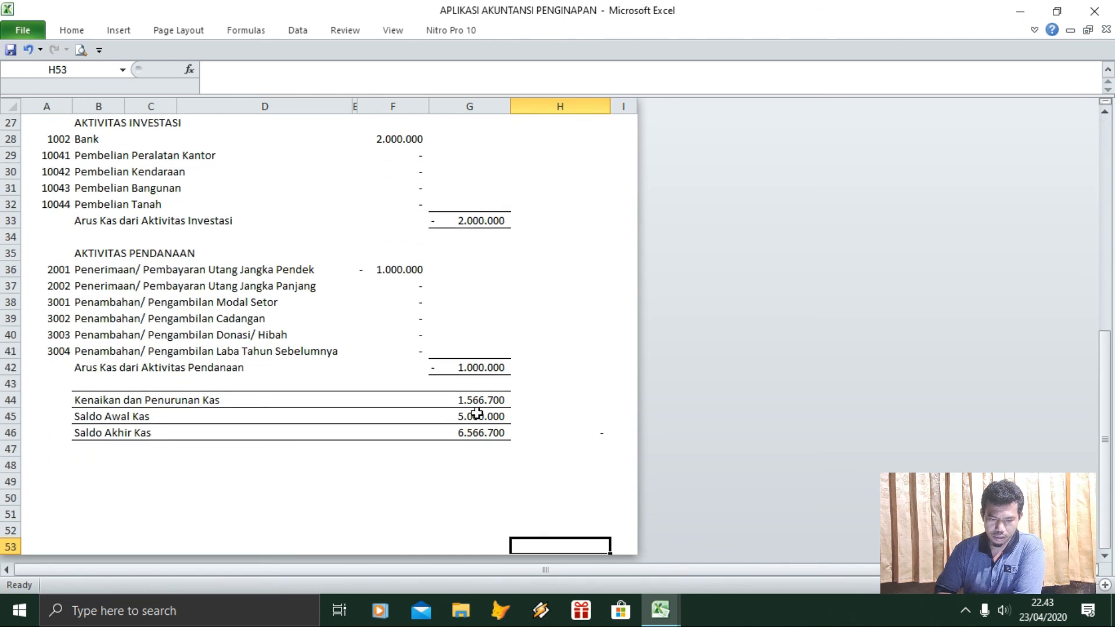
Inspect Saldo Akhir Kas in the direct cash flow report and review the figures back up to the report heading
left_click(471, 430)
key("Up")
key("Up")
key("Up")
key("Up")
key("Up")
key("Up")
key("Up")
key("Up")
key("Up")
key("Up")
key("Up")
key("Up")
key("Up")
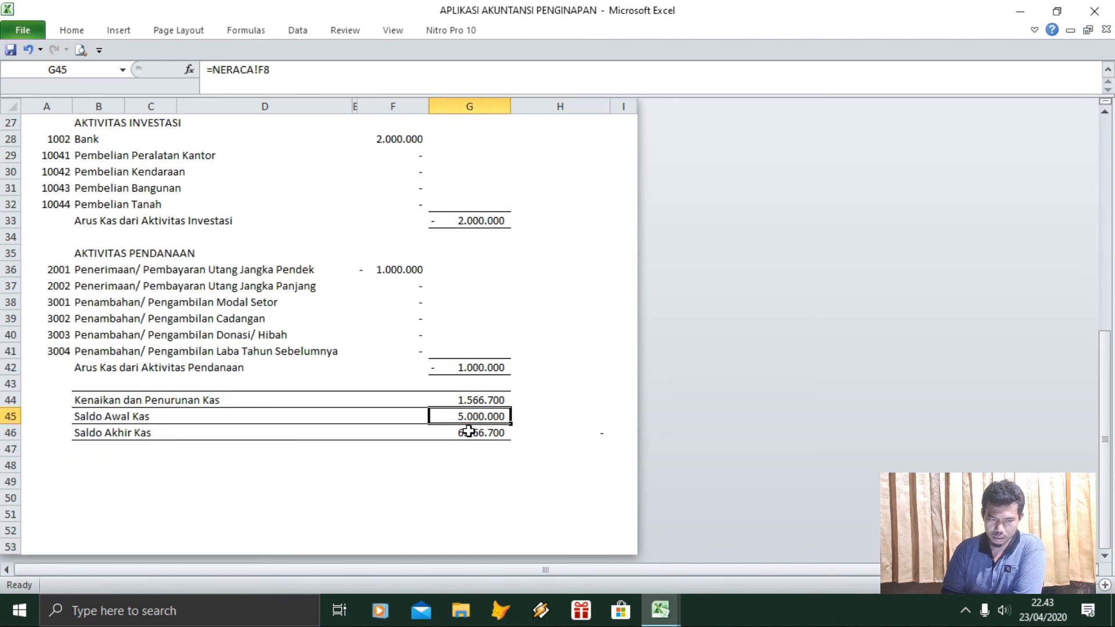
key("Up")
key("Up")
key("Up")
key("Up")
key("Up")
key("Up")
key("Up")
key("Up")
key("Up")
key("Up")
key("Up")
key("Up")
key("Up")
key("Up")
key("Up")
key("Up")
key("Up")
key("Up")
key("Up")
key("Up")
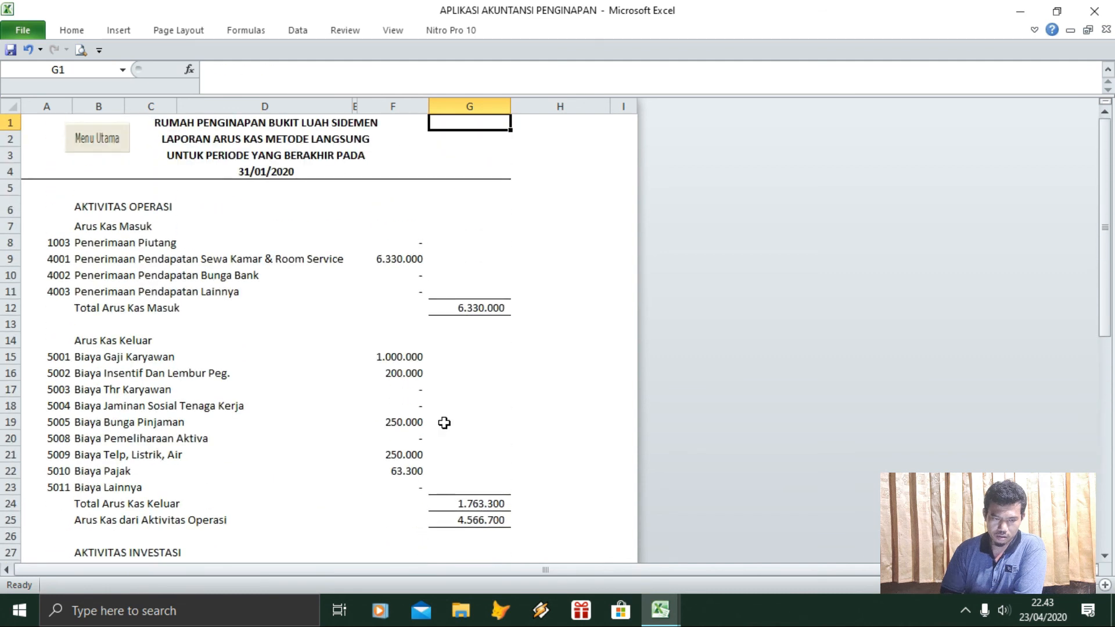
Open the NERACA report and inspect the KAS balance for TAHUN 2020
left_click(86, 150)
left_click(410, 430)
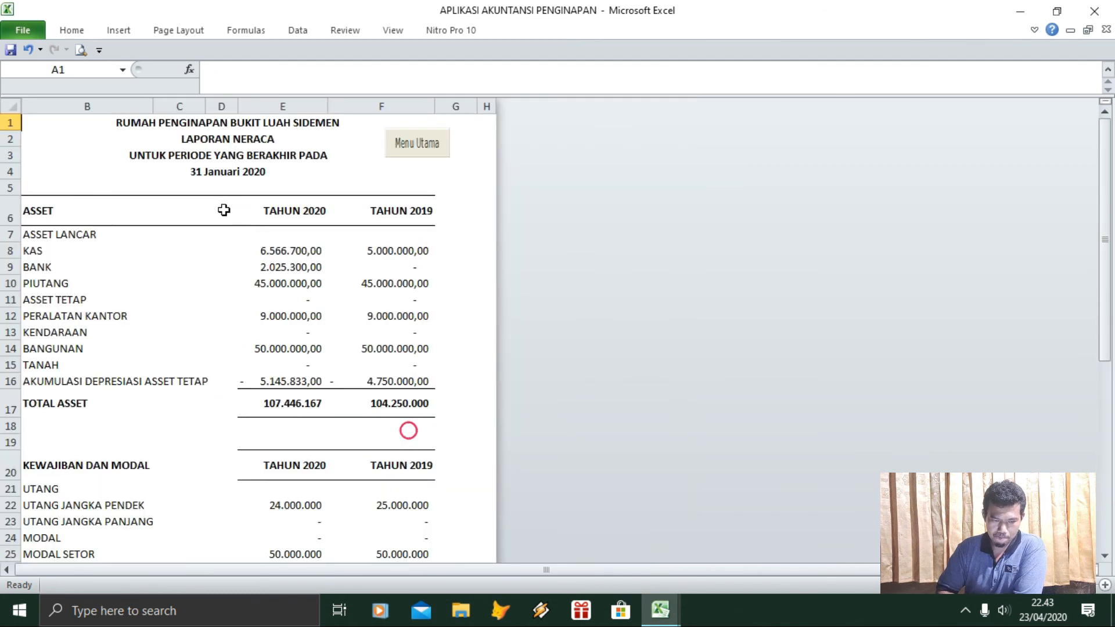
left_click(292, 252)
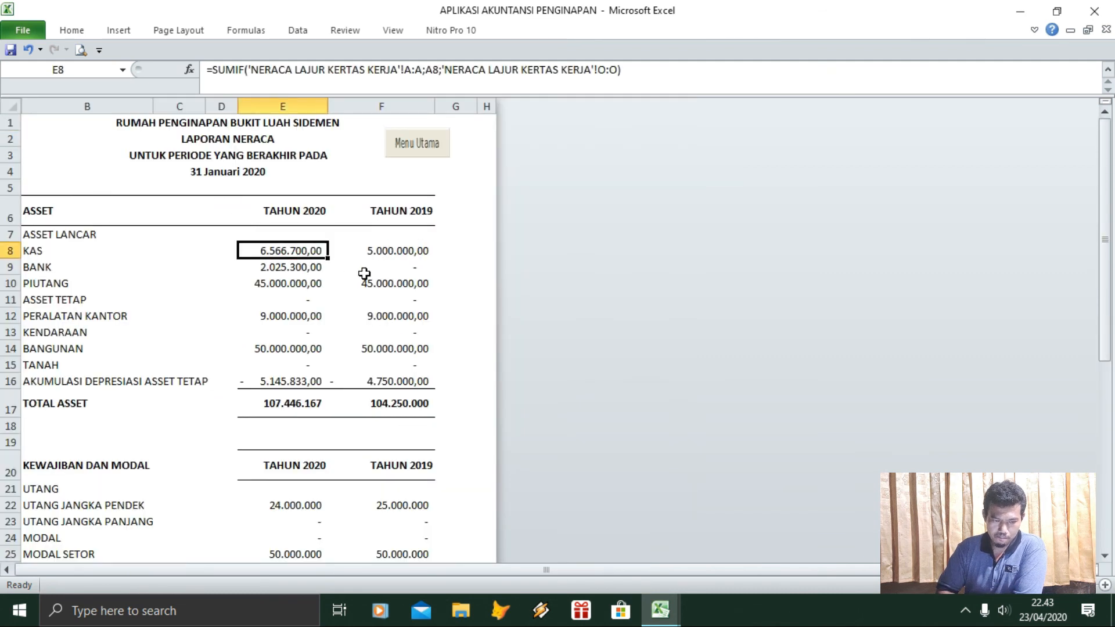
Open LAPORAN ARUS KAS LANGSUNG again and read it from AKTIVITAS OPERASI down past the closing cash balance
left_click(406, 150)
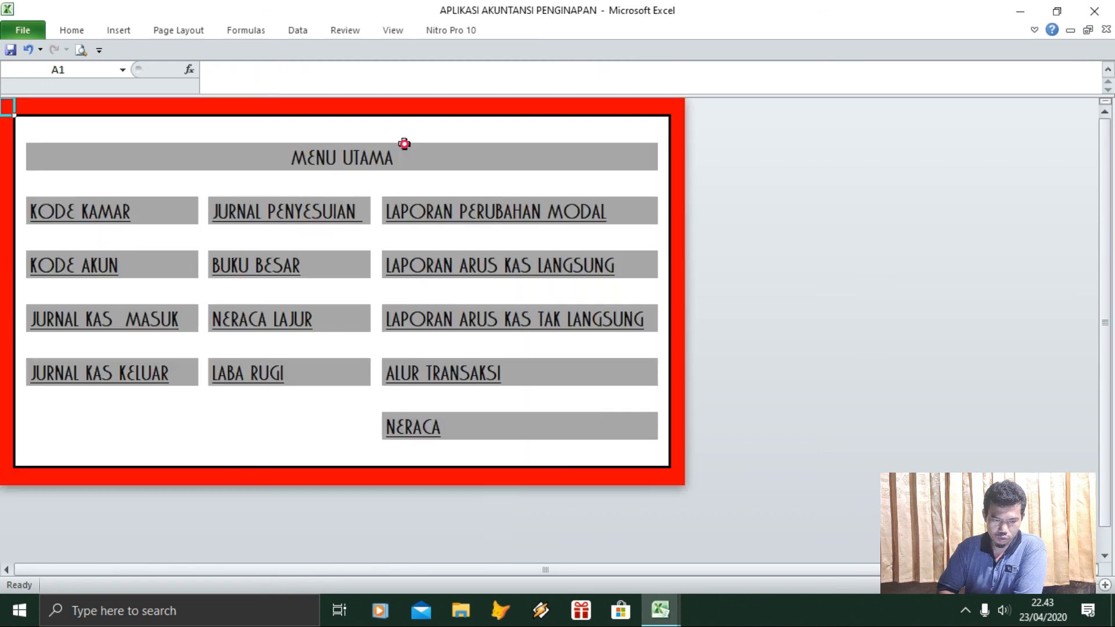
left_click(430, 273)
left_click(599, 482)
key("Down")
key("Down")
key("Down")
key("Down")
key("Down")
key("Down")
key("Down")
key("Down")
key("Down")
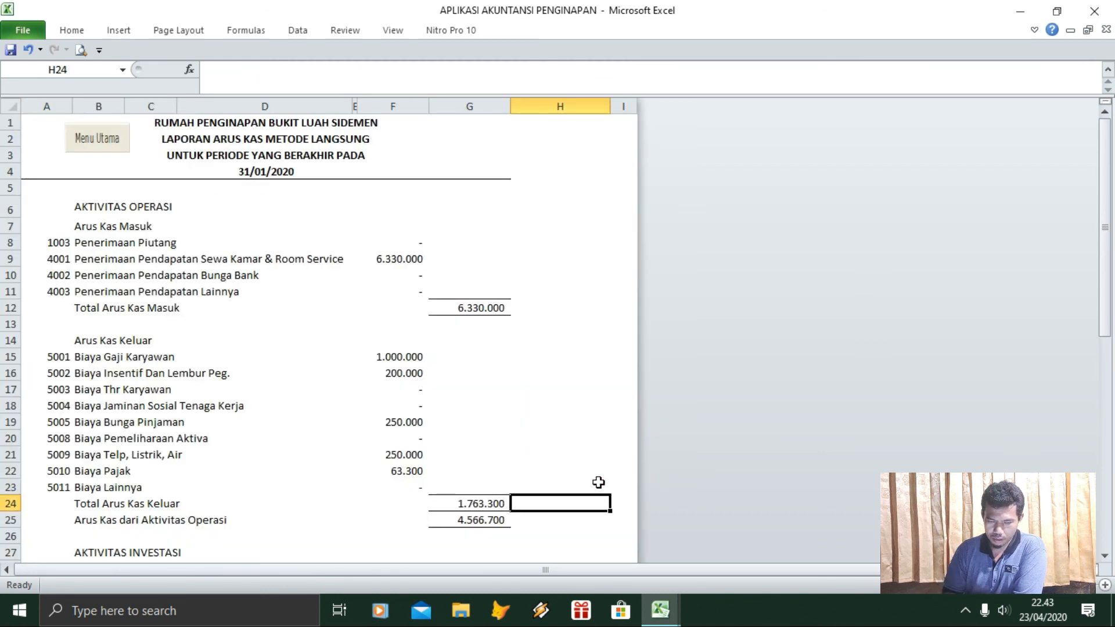
key("Down")
key("Down")
key("Down")
key("Down")
key("Down")
key("Down")
key("Down")
key("Down")
key("Down")
key("Down")
key("Down")
key("Down")
key("Down")
key("Down")
key("Down")
key("Down")
key("Down")
key("Down")
key("Down")
key("Down")
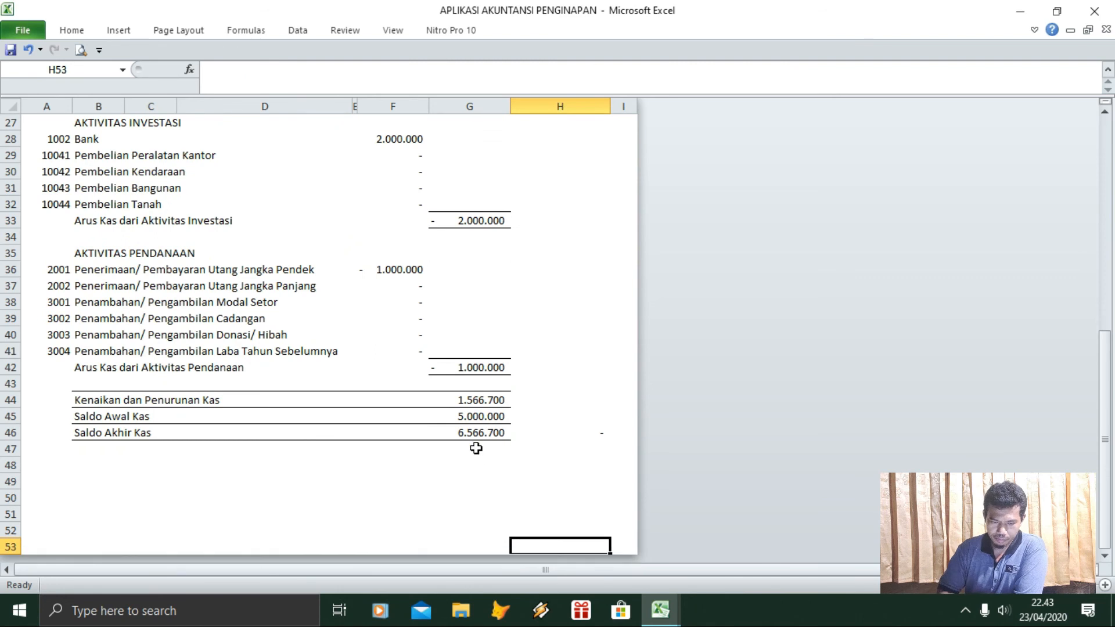
Check the Saldo Akhir Kas amount in the direct cash flow report and review the rows above it up to the heading
left_click(472, 437)
key("Up")
key("Up")
key("Up")
key("Up")
key("Up")
key("Up")
key("Up")
key("Up")
key("Up")
key("Up")
key("Up")
key("Up")
key("Up")
key("Up")
key("Up")
key("Up")
key("Up")
key("Up")
key("Up")
key("Up")
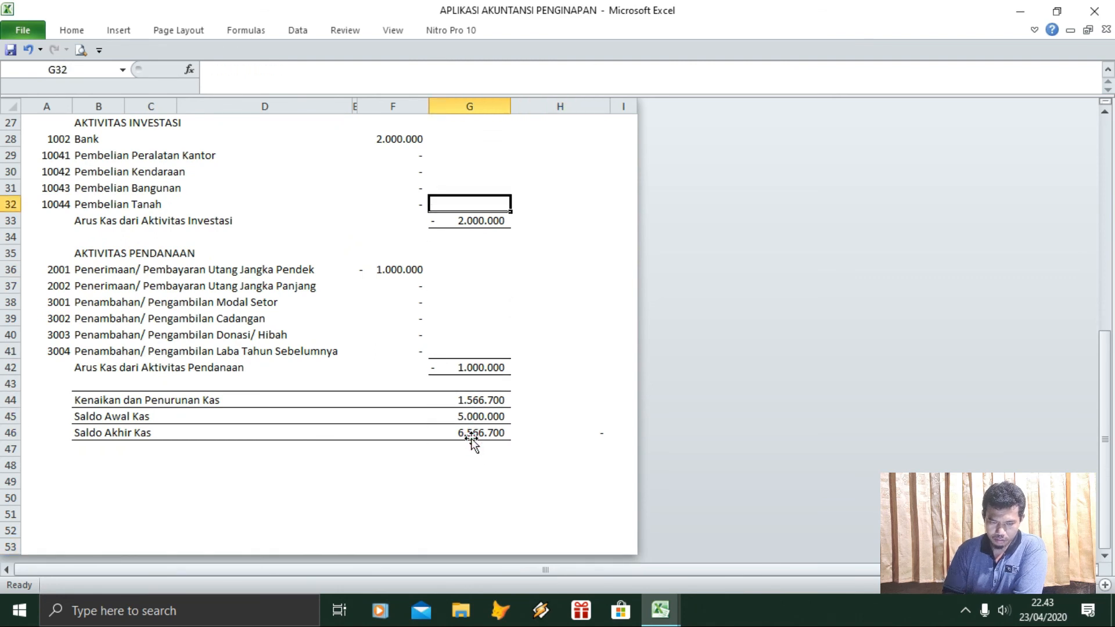
key("Up")
key("Up")
key("Up")
key("Up")
key("Up")
key("Up")
key("Up")
key("Up")
key("Up")
key("Up")
key("Up")
key("Up")
key("Up")
key("Up")
key("Up")
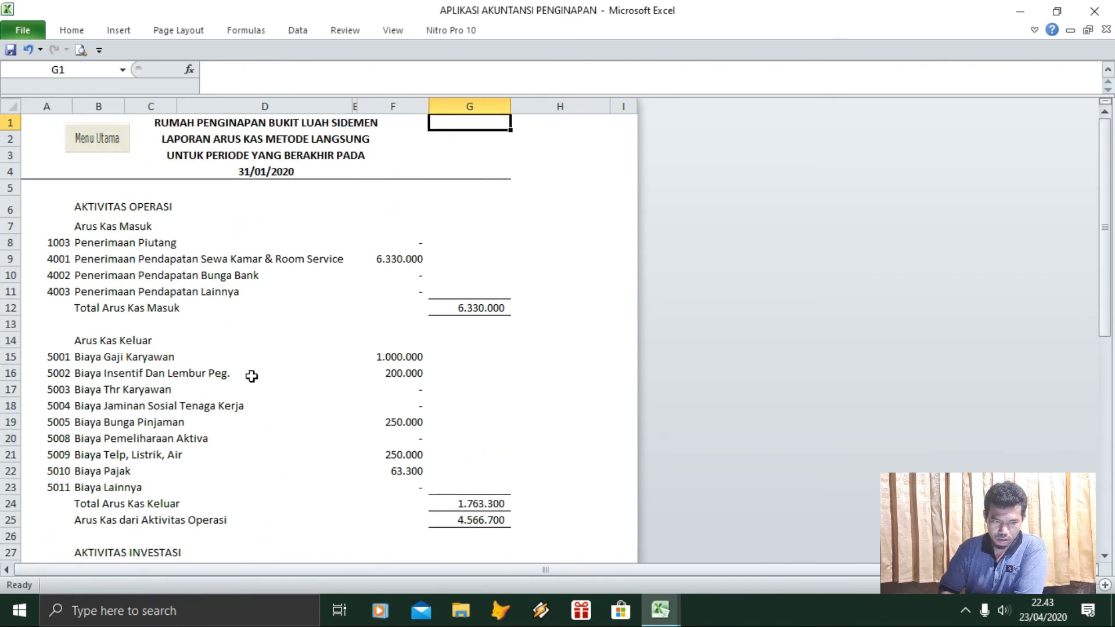
Return to the NERACA report and check its KAS amount for TAHUN 2020 against the direct cash flow report
left_click(100, 143)
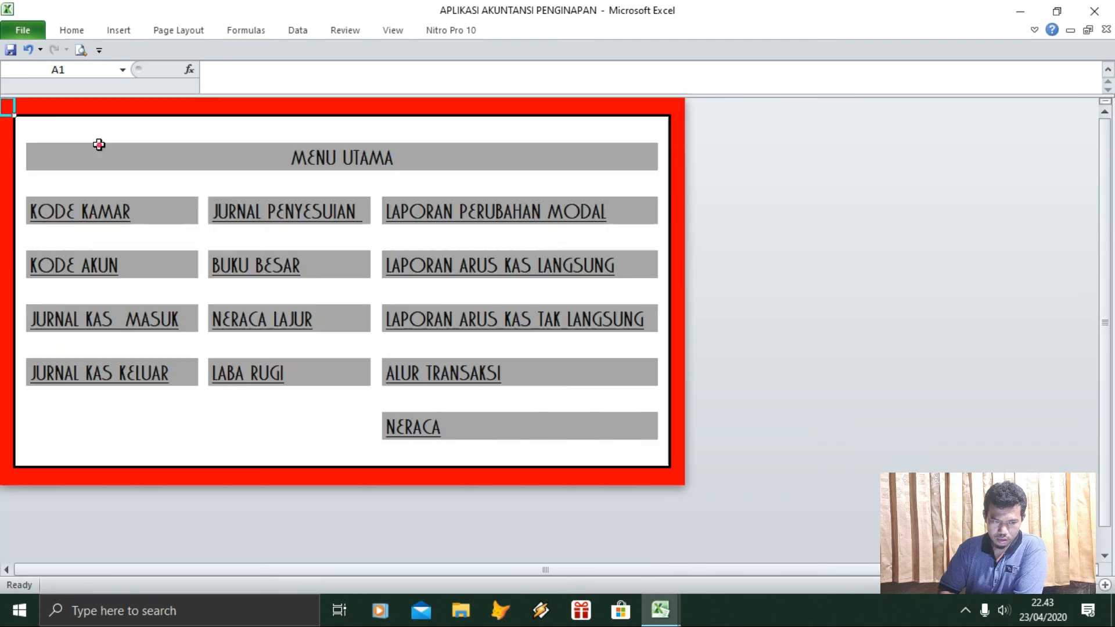
left_click(404, 433)
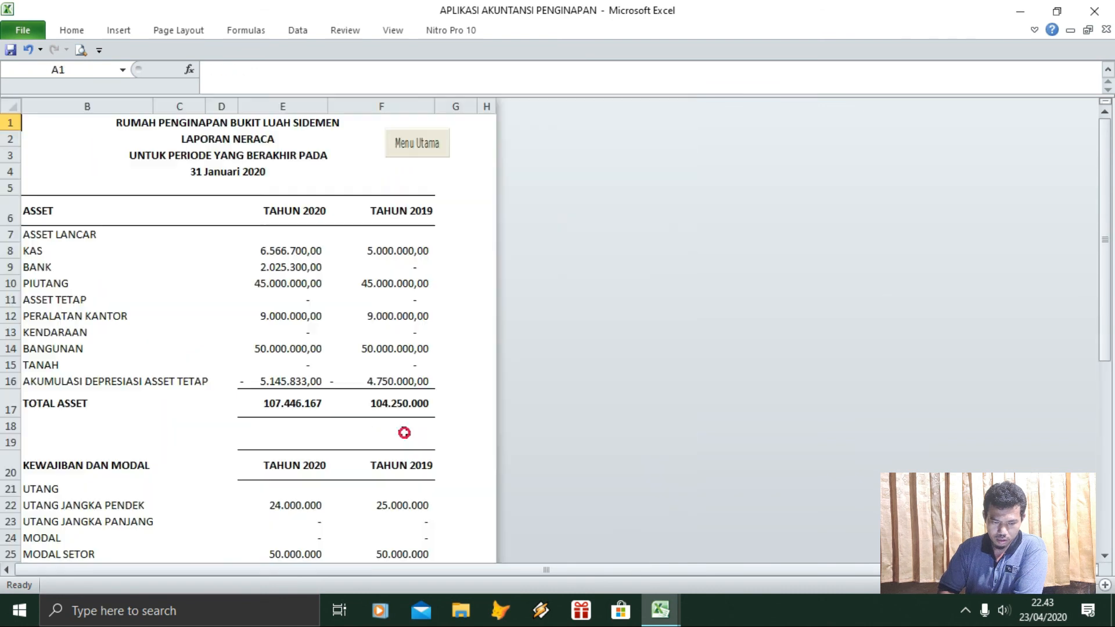
left_click(283, 254)
Open LAPORAN ARUS KAS TAK LANGSUNG and read through its operating, investing and financing sections down to the closing cash balance
left_click(398, 149)
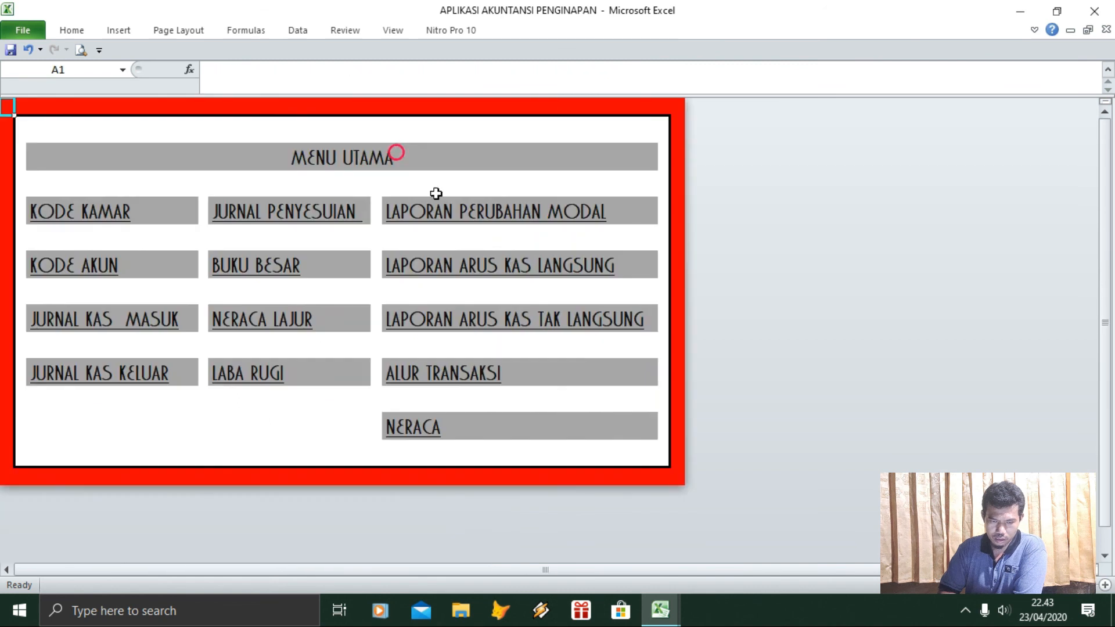
left_click(473, 319)
key("Down")
key("Down")
key("Down")
key("Down")
key("Down")
key("Down")
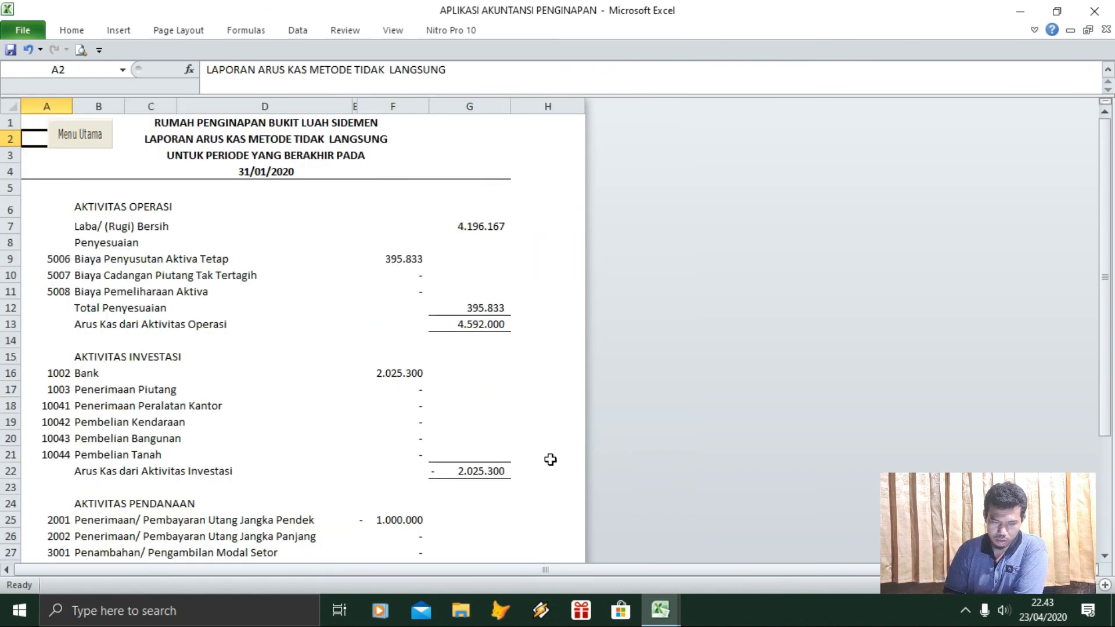
key("Down")
key("Down")
key("Down")
key("Down")
key("Down")
key("Down")
key("Down")
key("Down")
key("Down")
key("Down")
key("Down")
key("Down")
key("Down")
key("Down")
key("Down")
key("Down")
key("Down")
key("Down")
key("Down")
key("Down")
Inspect Saldo Akhir Kas in the indirect cash flow report, review the figures above it, and return to MENU UTAMA
left_click(468, 467)
key("Up")
key("Up")
key("Up")
key("Up")
key("Up")
key("Up")
key("Up")
key("Up")
key("Up")
key("Up")
key("Up")
key("Up")
key("Up")
key("Up")
key("Up")
key("Up")
key("Up")
key("Up")
key("Up")
key("Up")
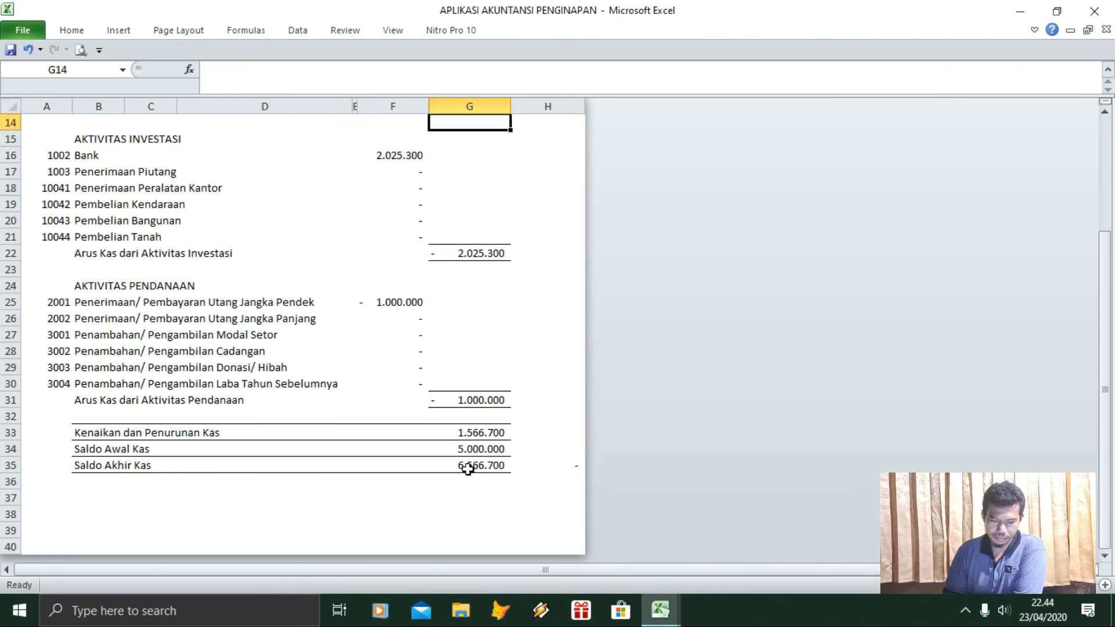
left_click(96, 139)
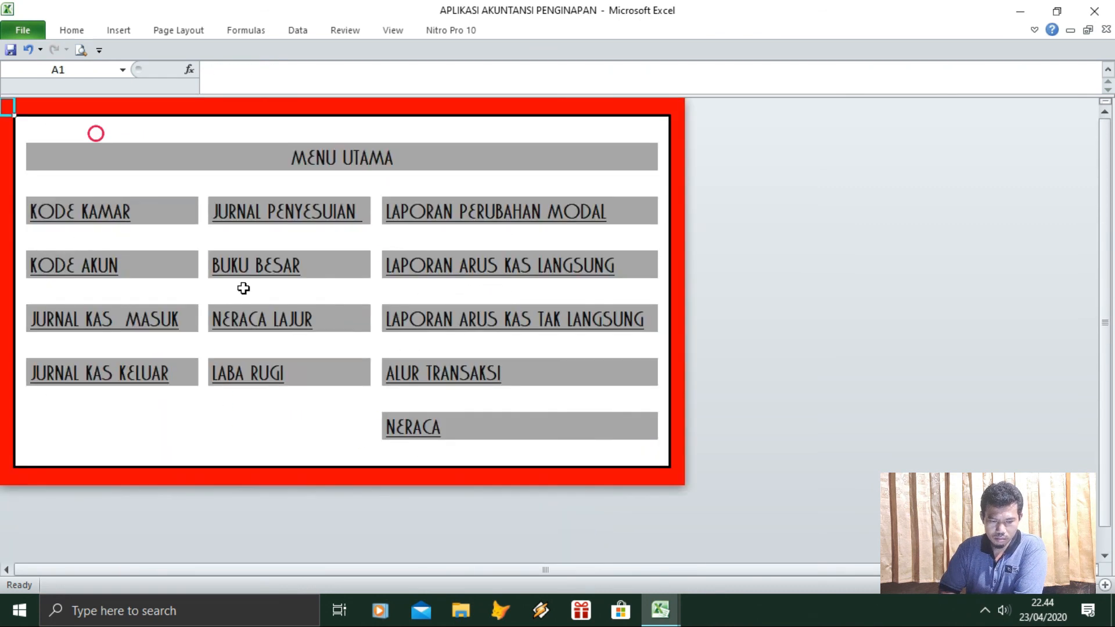
left_click(299, 444)
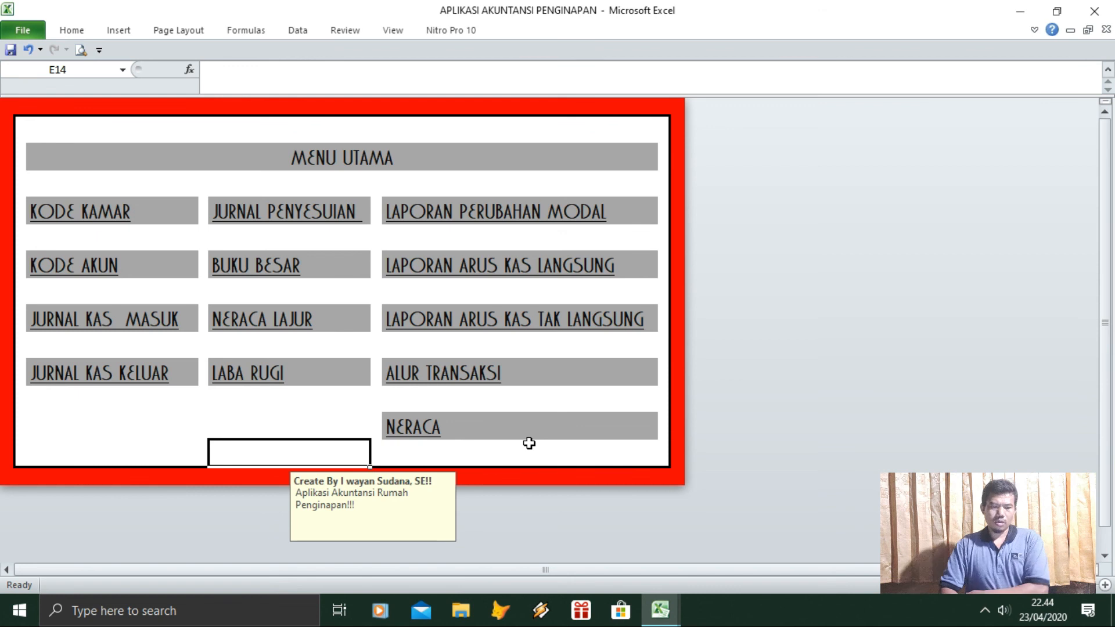